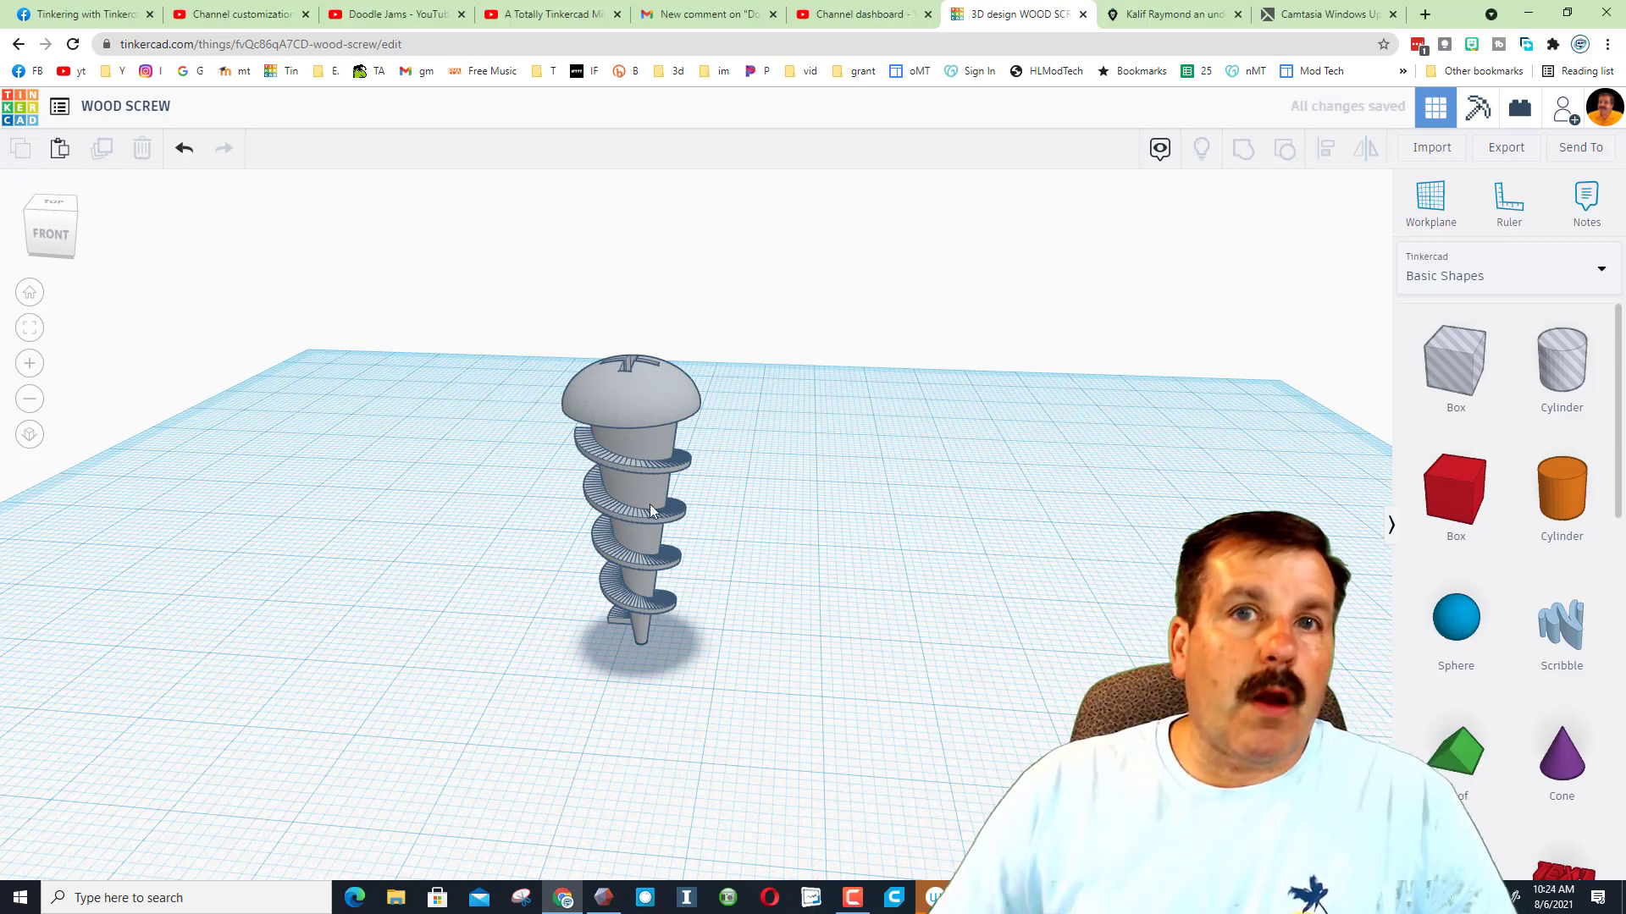
Duplicate the wood screw and place the copy about 20 mm to its right.
click(644, 427)
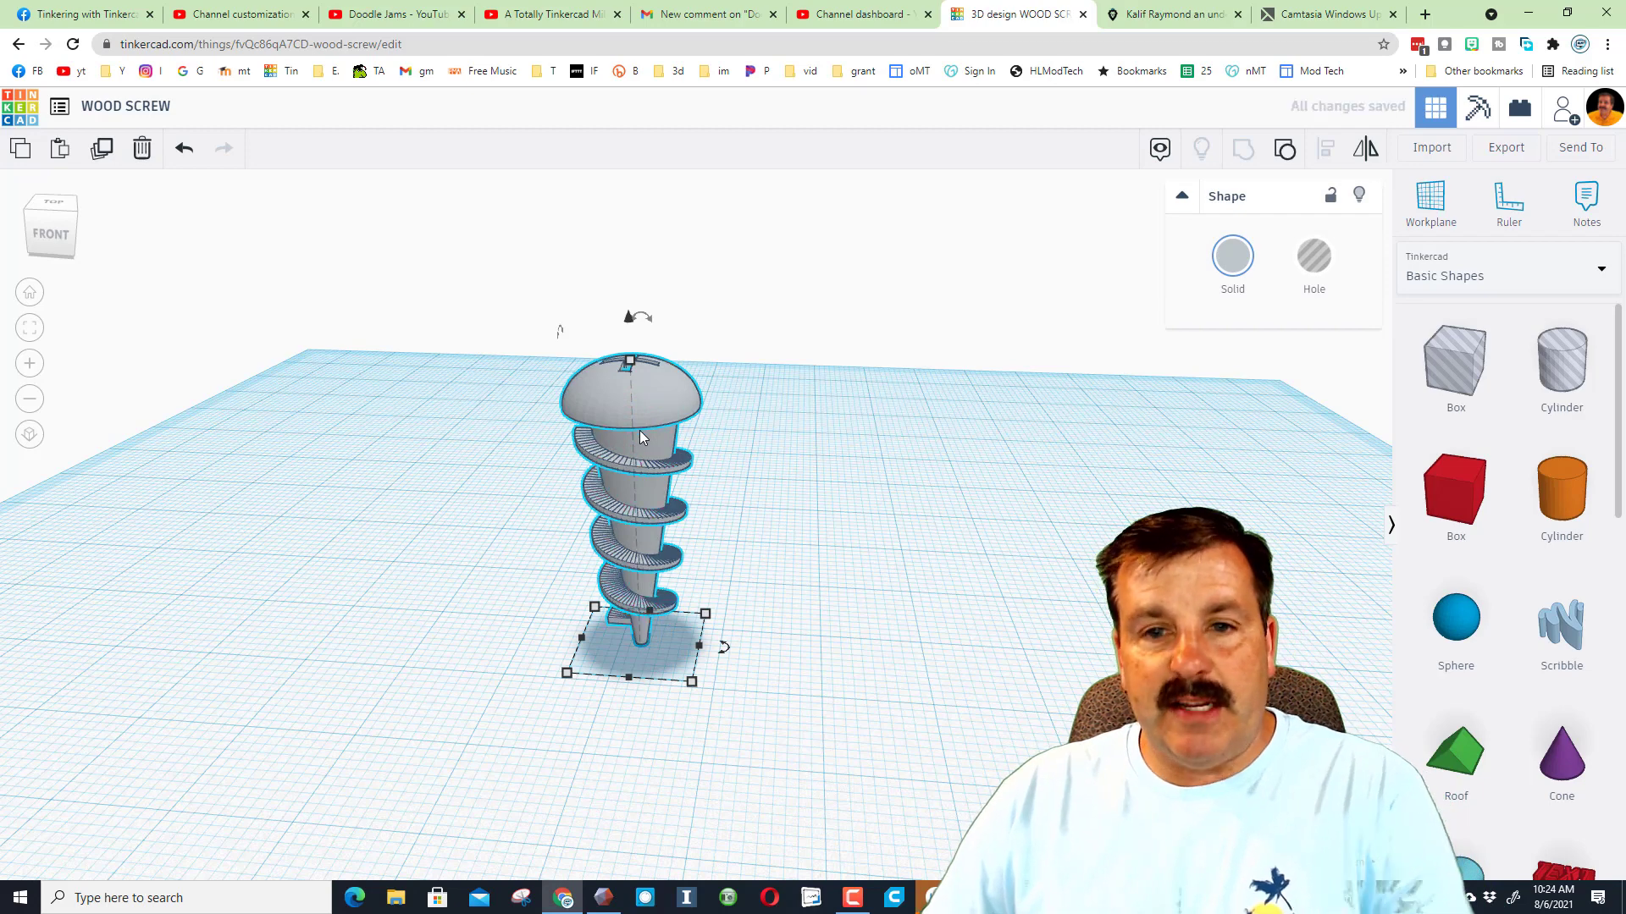
alt+drag(639, 430, 872, 424)
click(1049, 476)
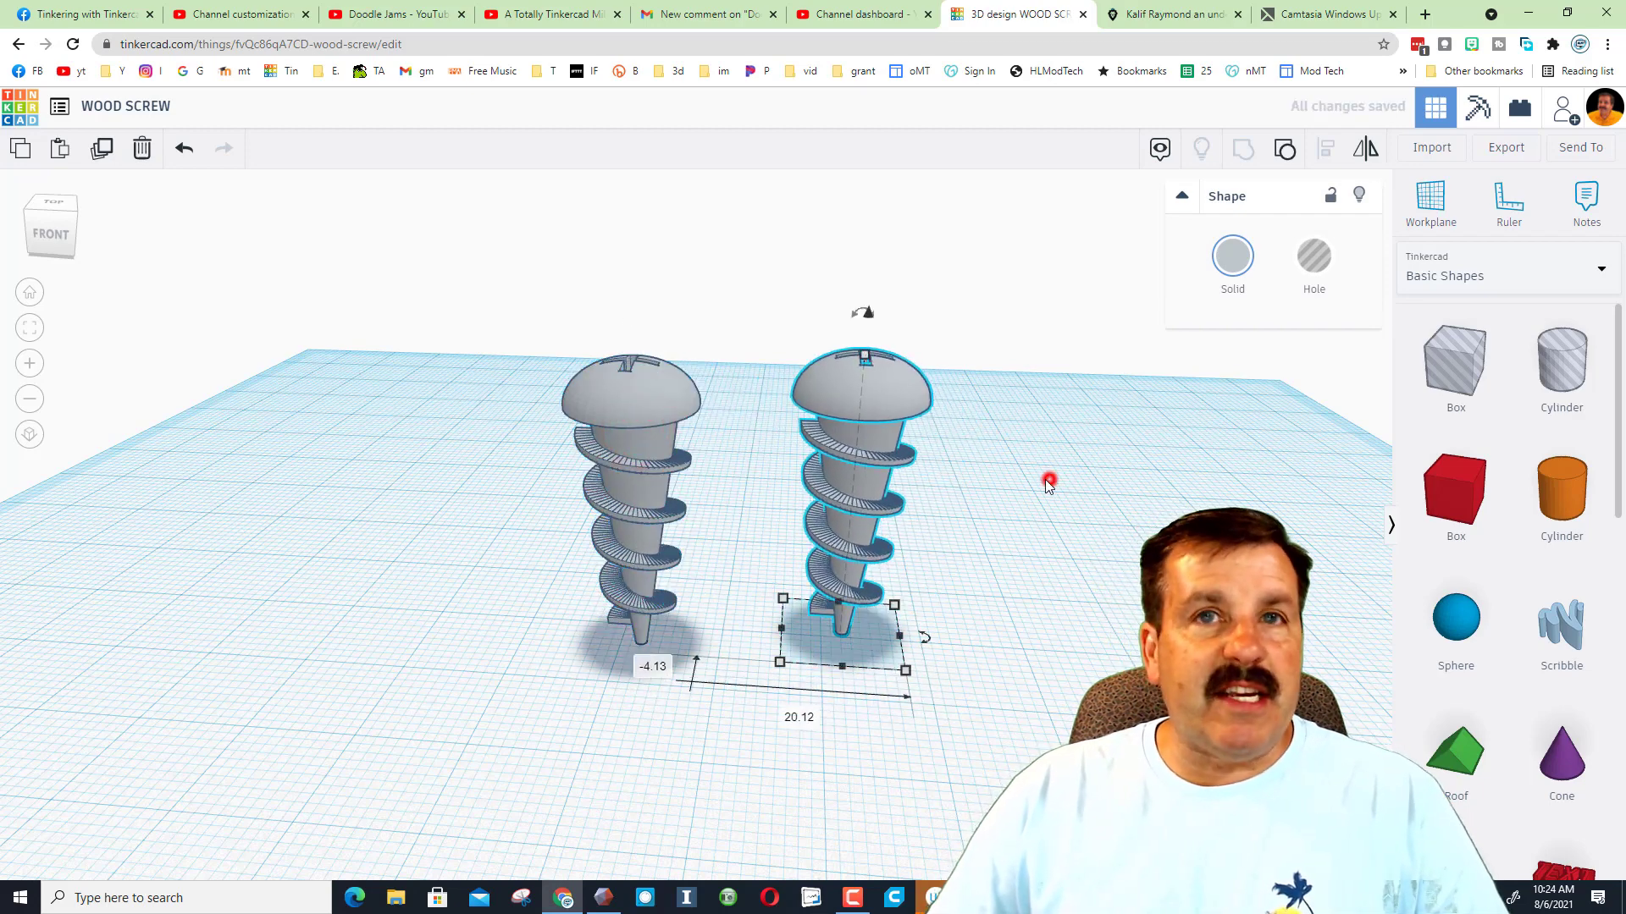
Ungroup the copied wood screw so that its head, slot cutters and threaded shaft are separate.
click(856, 398)
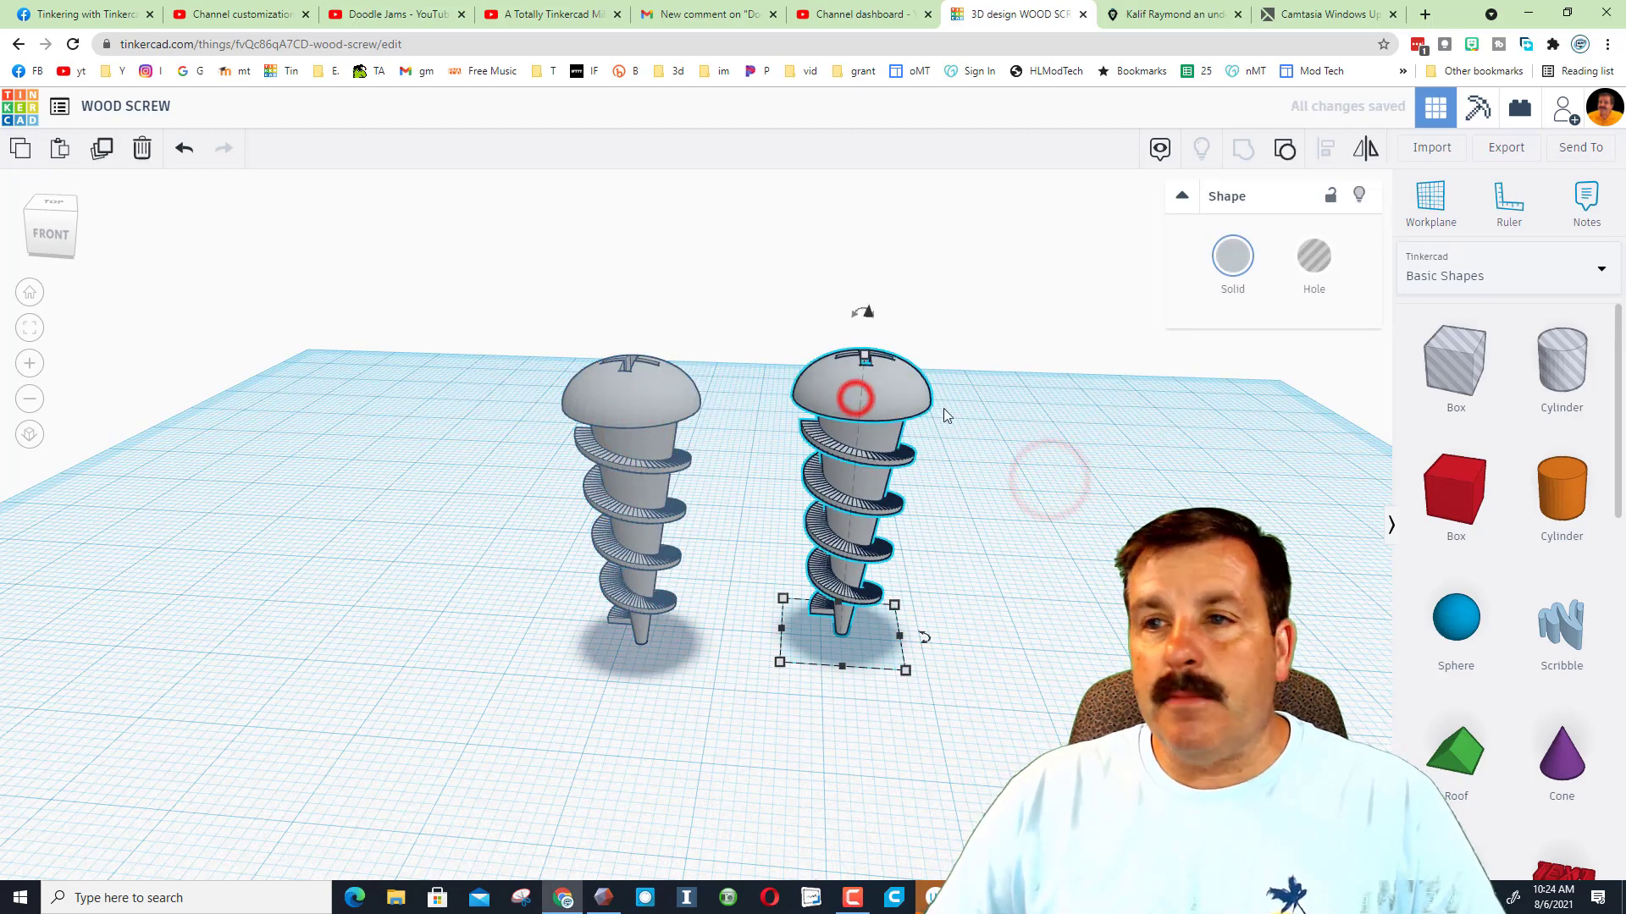
click(1287, 150)
click(1050, 477)
click(872, 400)
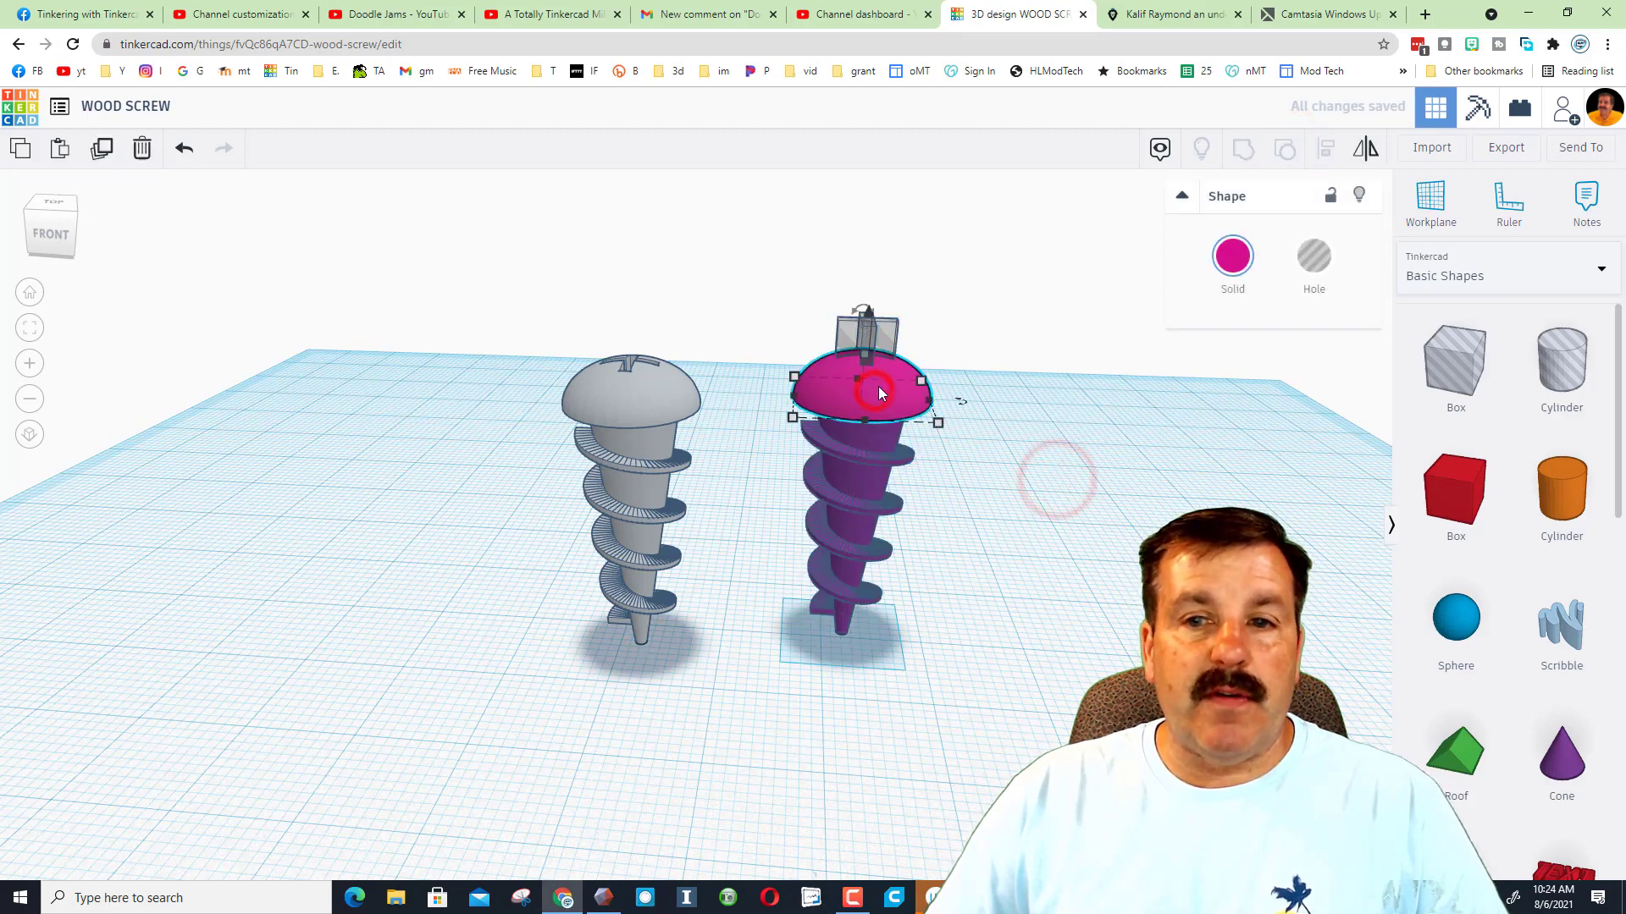
Ungroup the copied screw's purple threaded shaft into its core, threads and hollow cone hole.
right_drag(1024, 303, 886, 460)
right_drag(1059, 540, 1077, 411)
click(879, 444)
click(1017, 453)
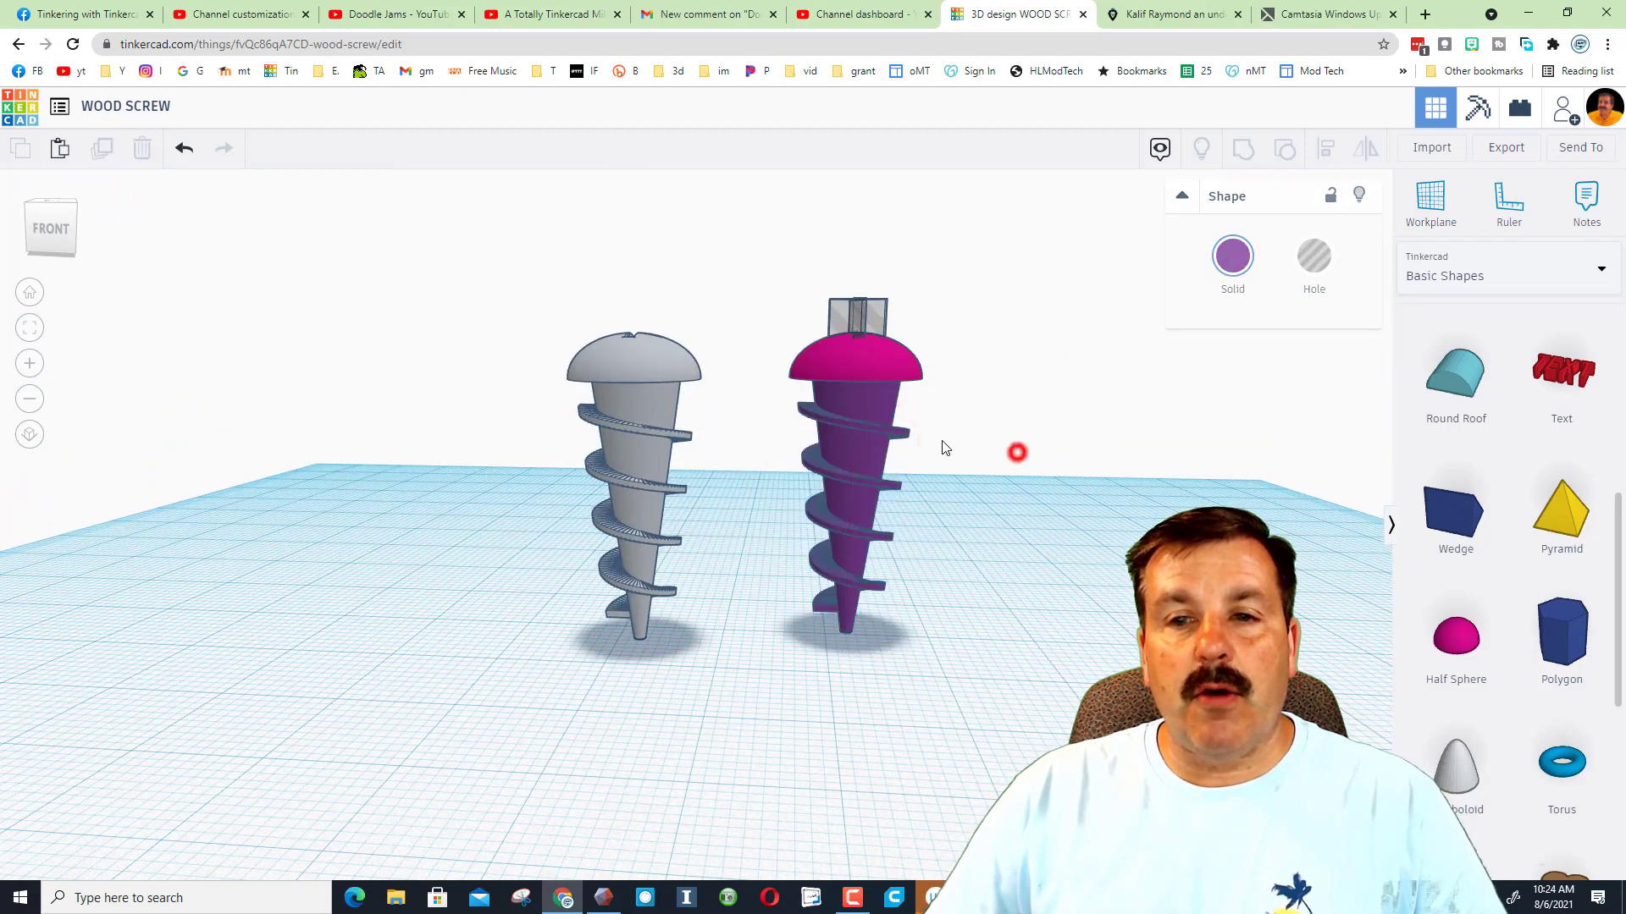
click(809, 420)
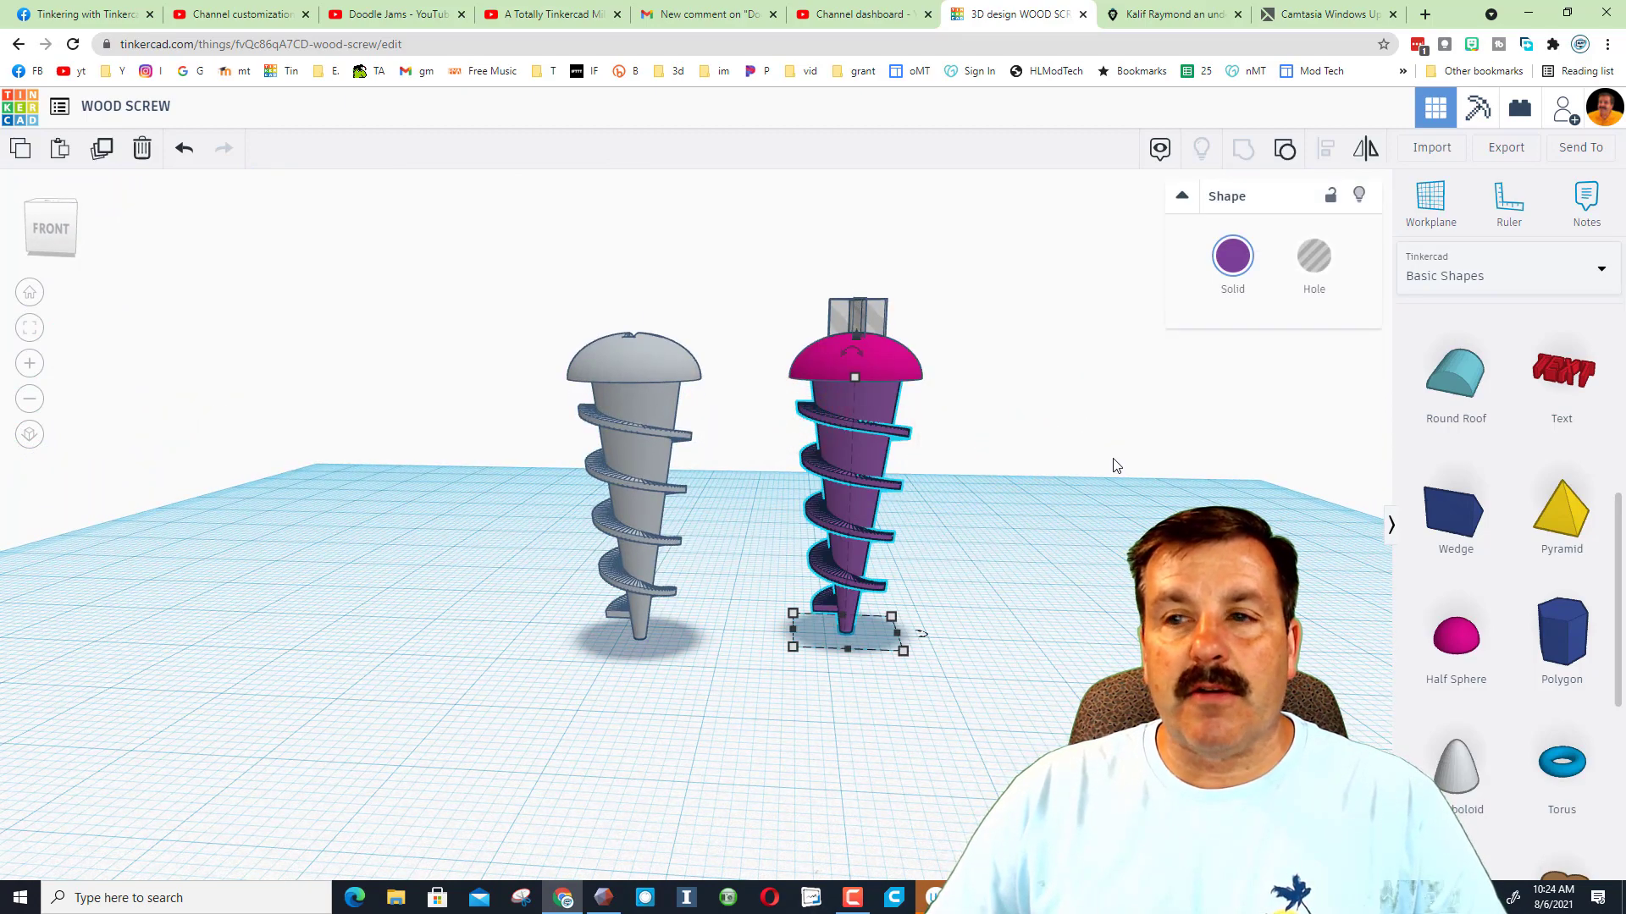
click(1285, 161)
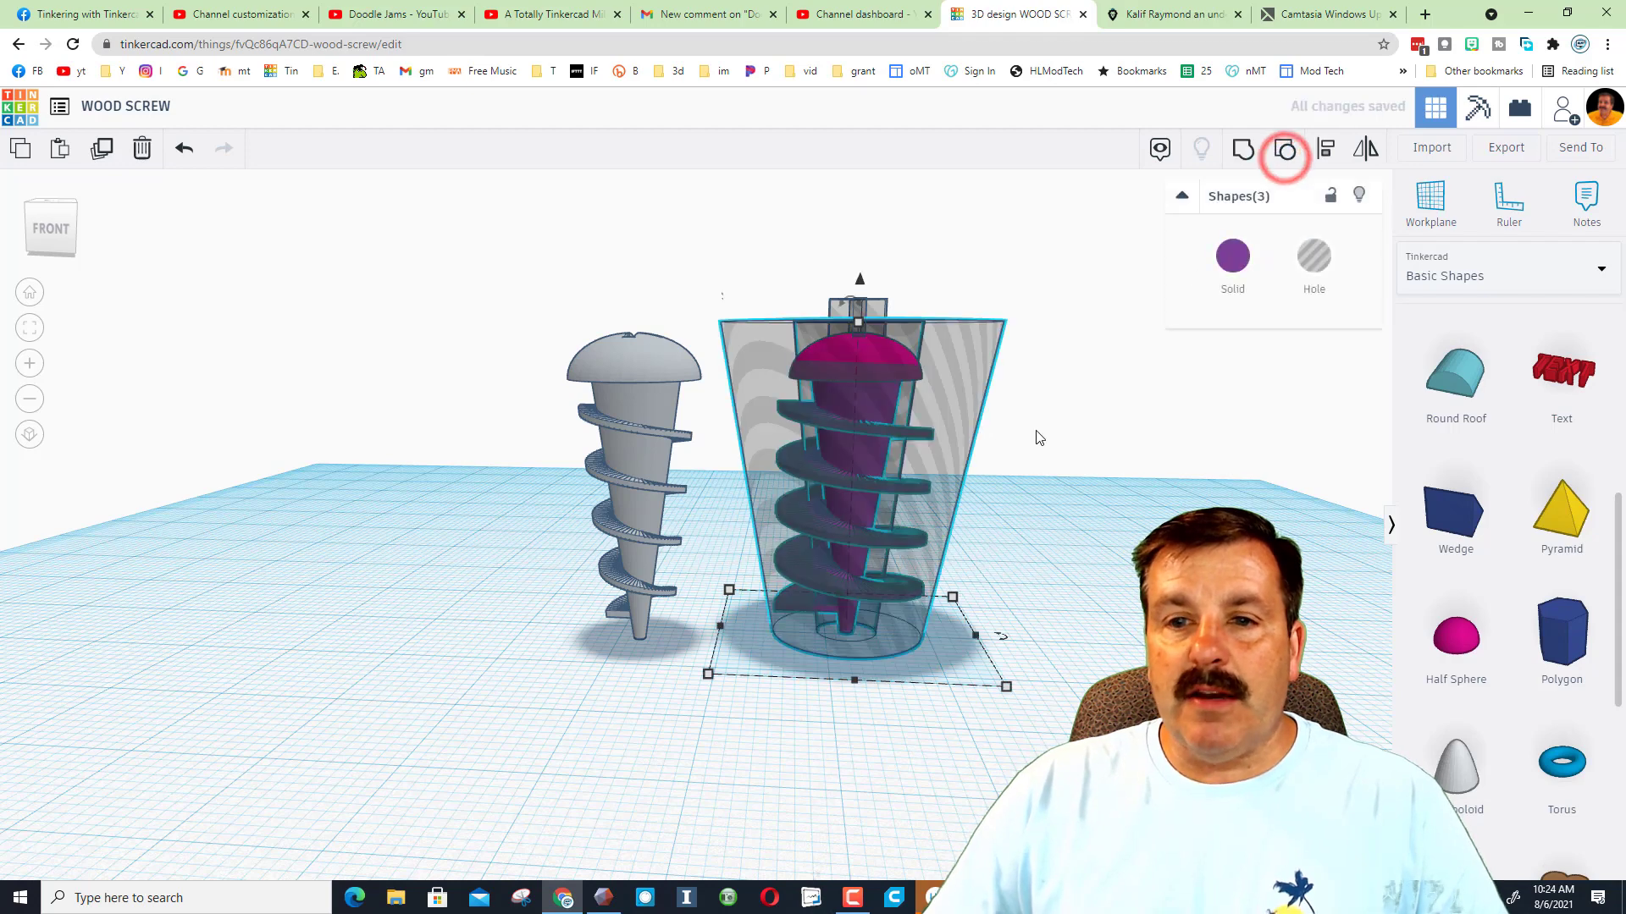
click(1081, 428)
Move the hollow cone hole away from the threads to the area right of the copied screw.
right_drag(1107, 450, 1089, 488)
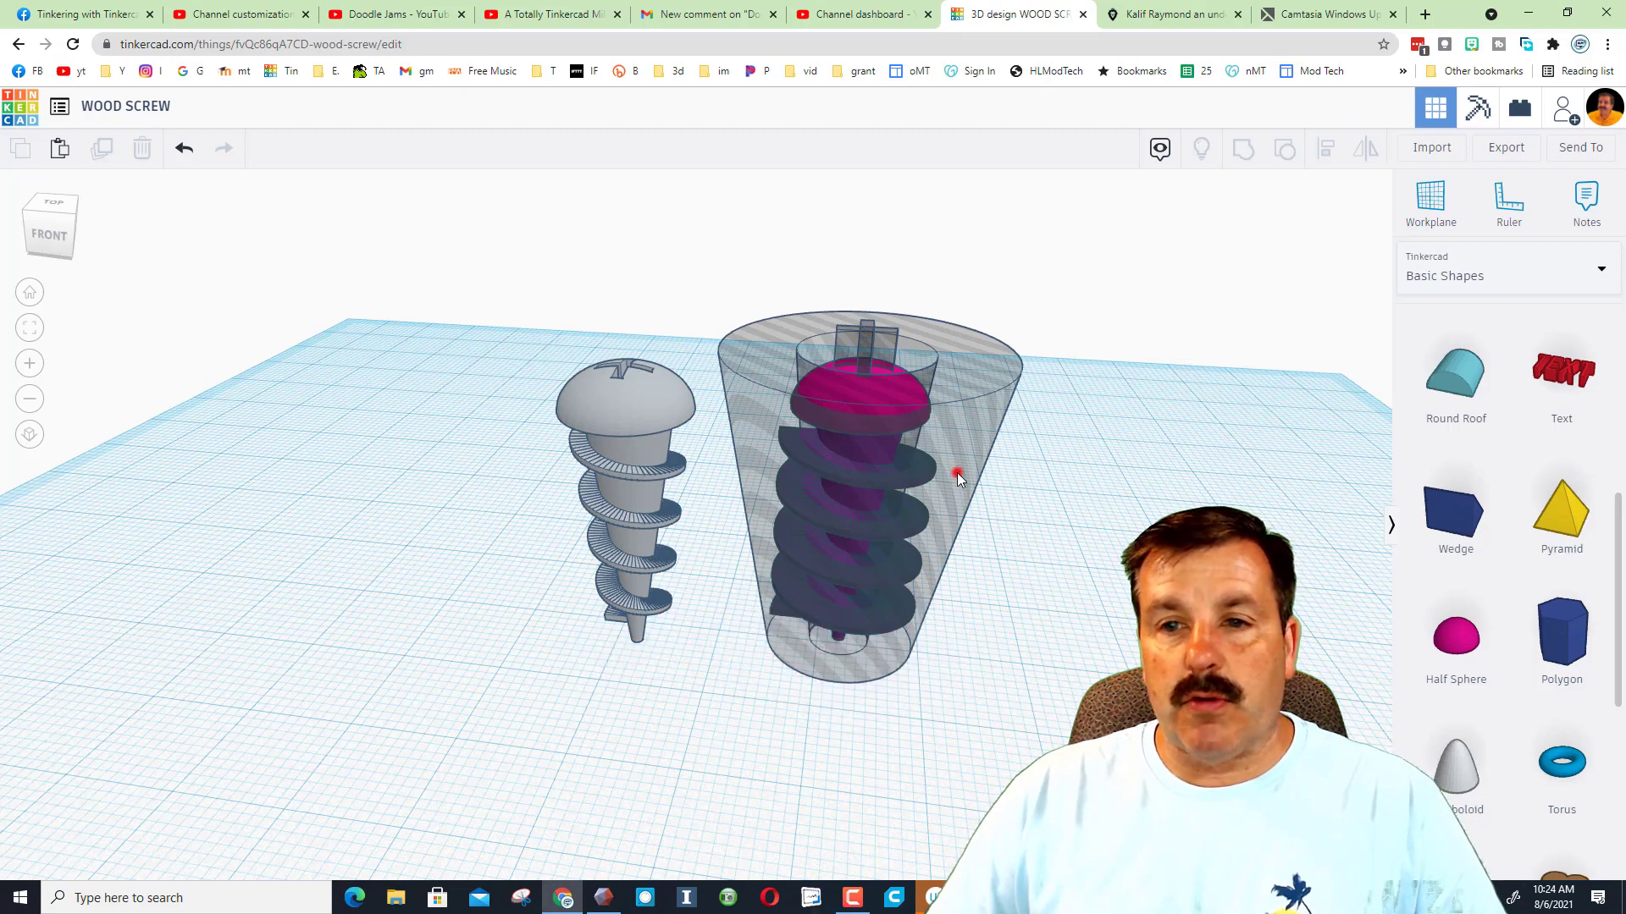
right_drag(957, 473, 1050, 410)
drag(977, 403, 975, 430)
right_drag(987, 408, 951, 522)
drag(952, 522, 1177, 398)
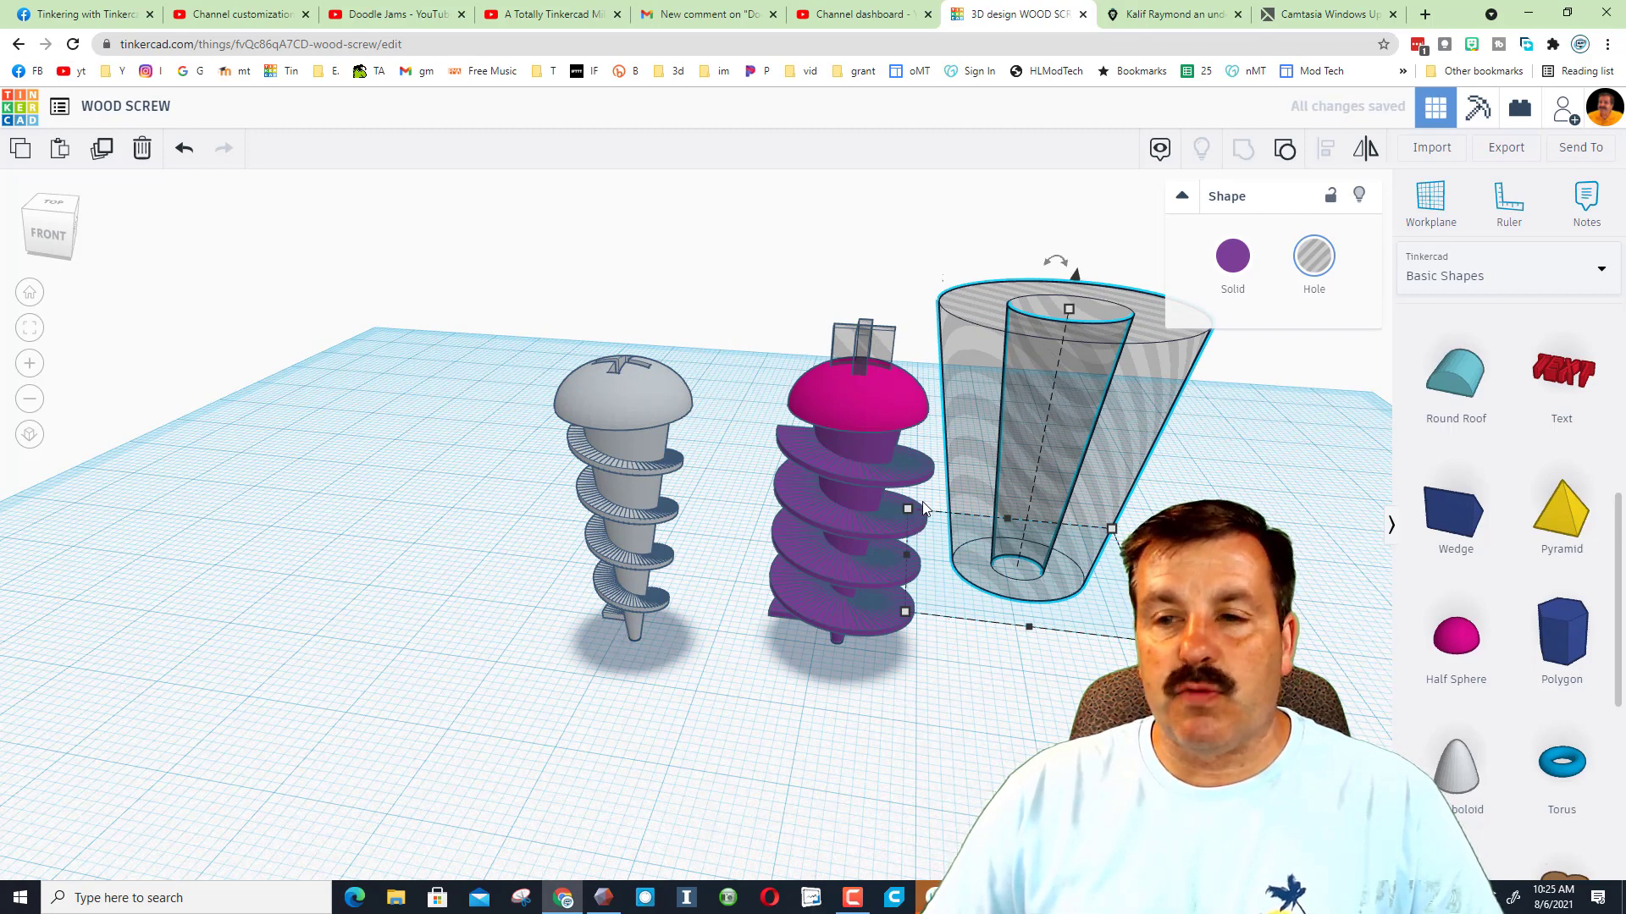
Ungroup the hollow cone and inspect the dimensions of its outer cone and inner hole cone.
click(1094, 495)
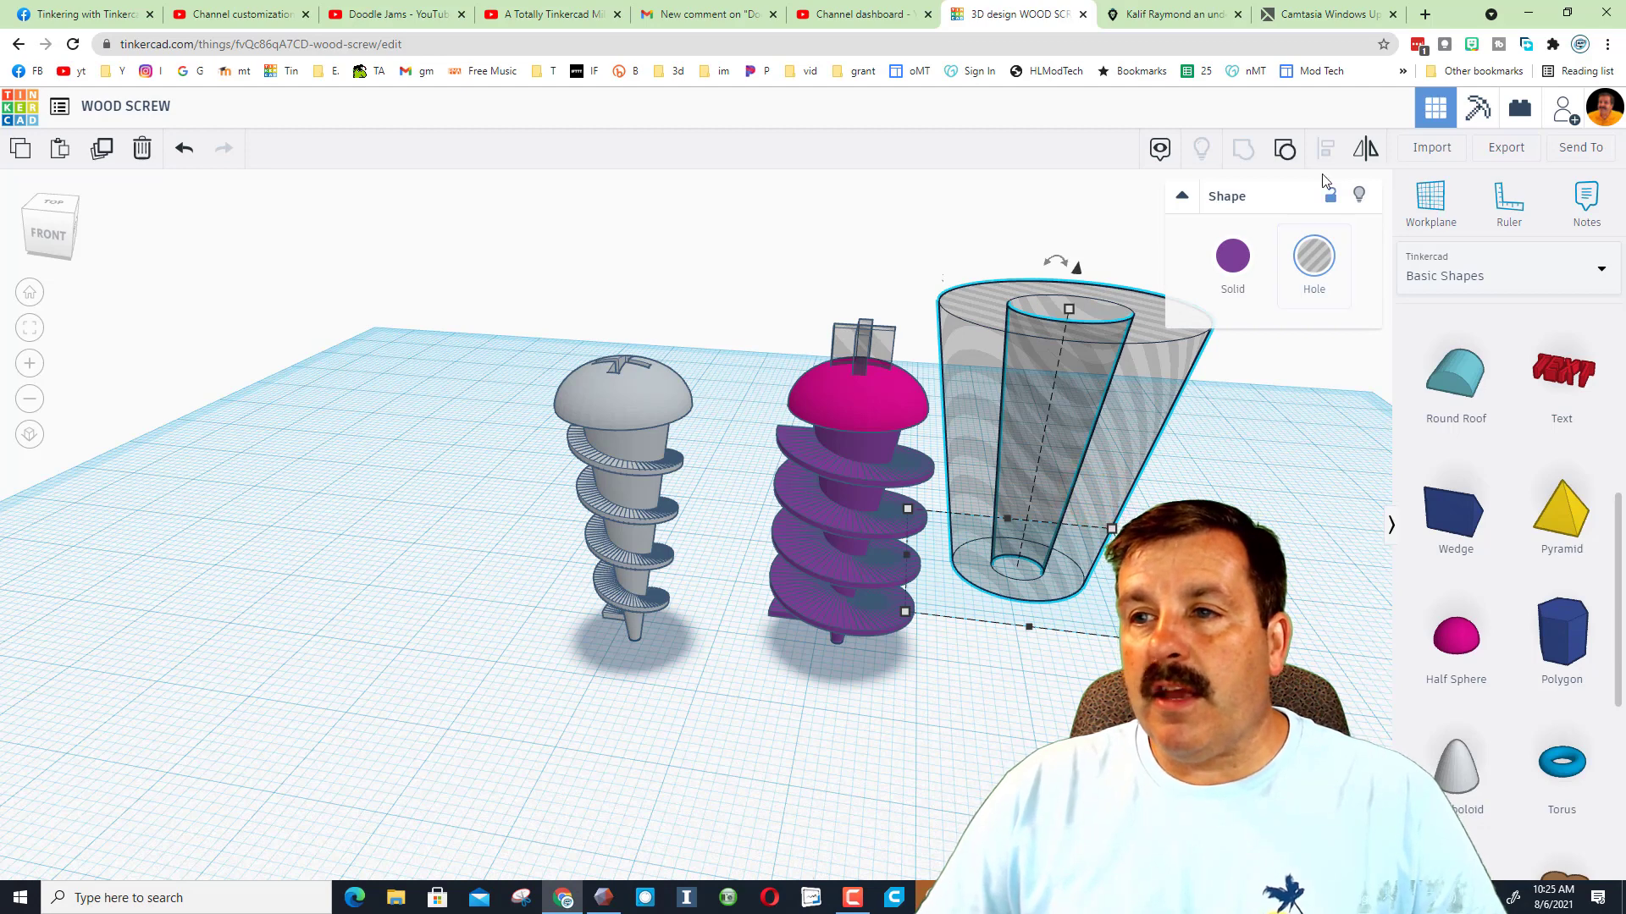
click(1285, 148)
click(1074, 408)
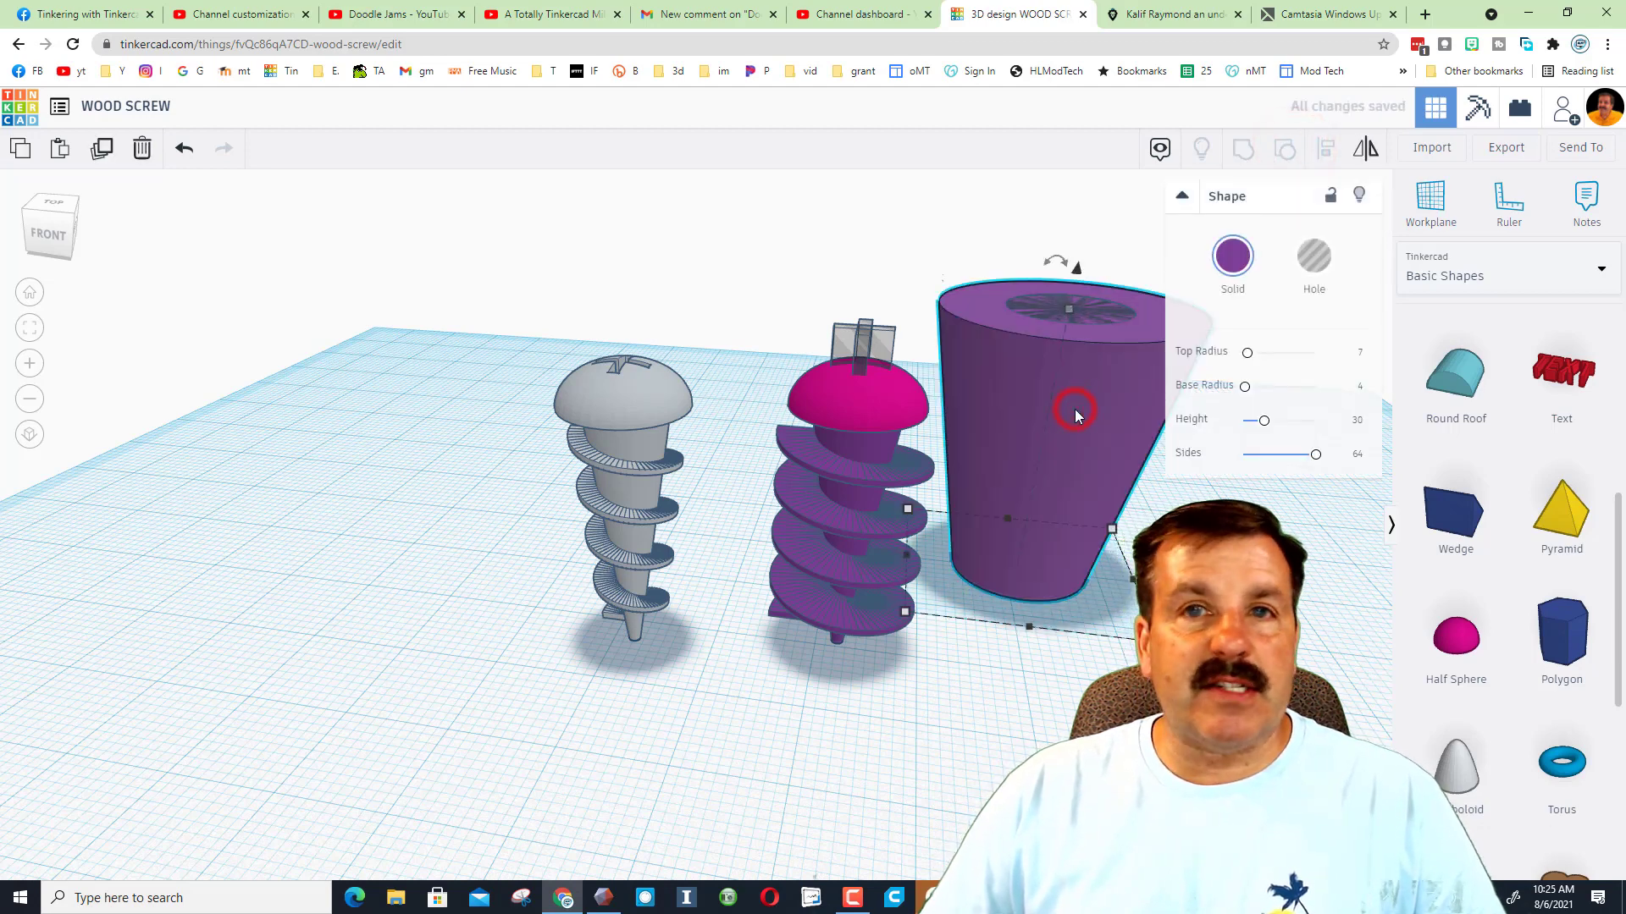
click(1049, 313)
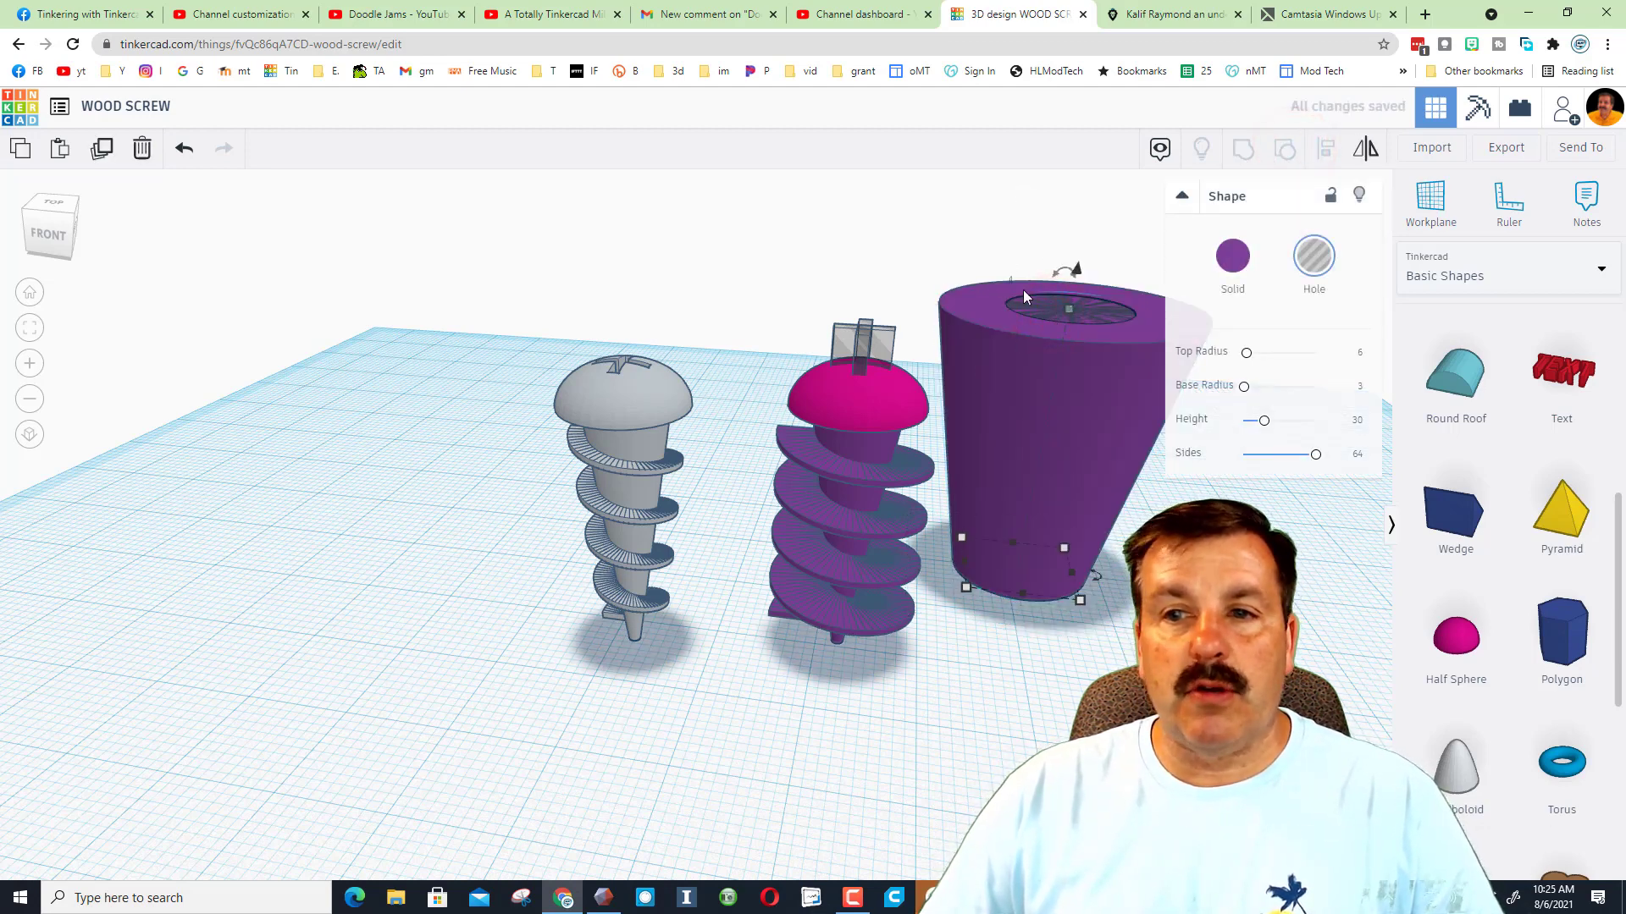
click(946, 191)
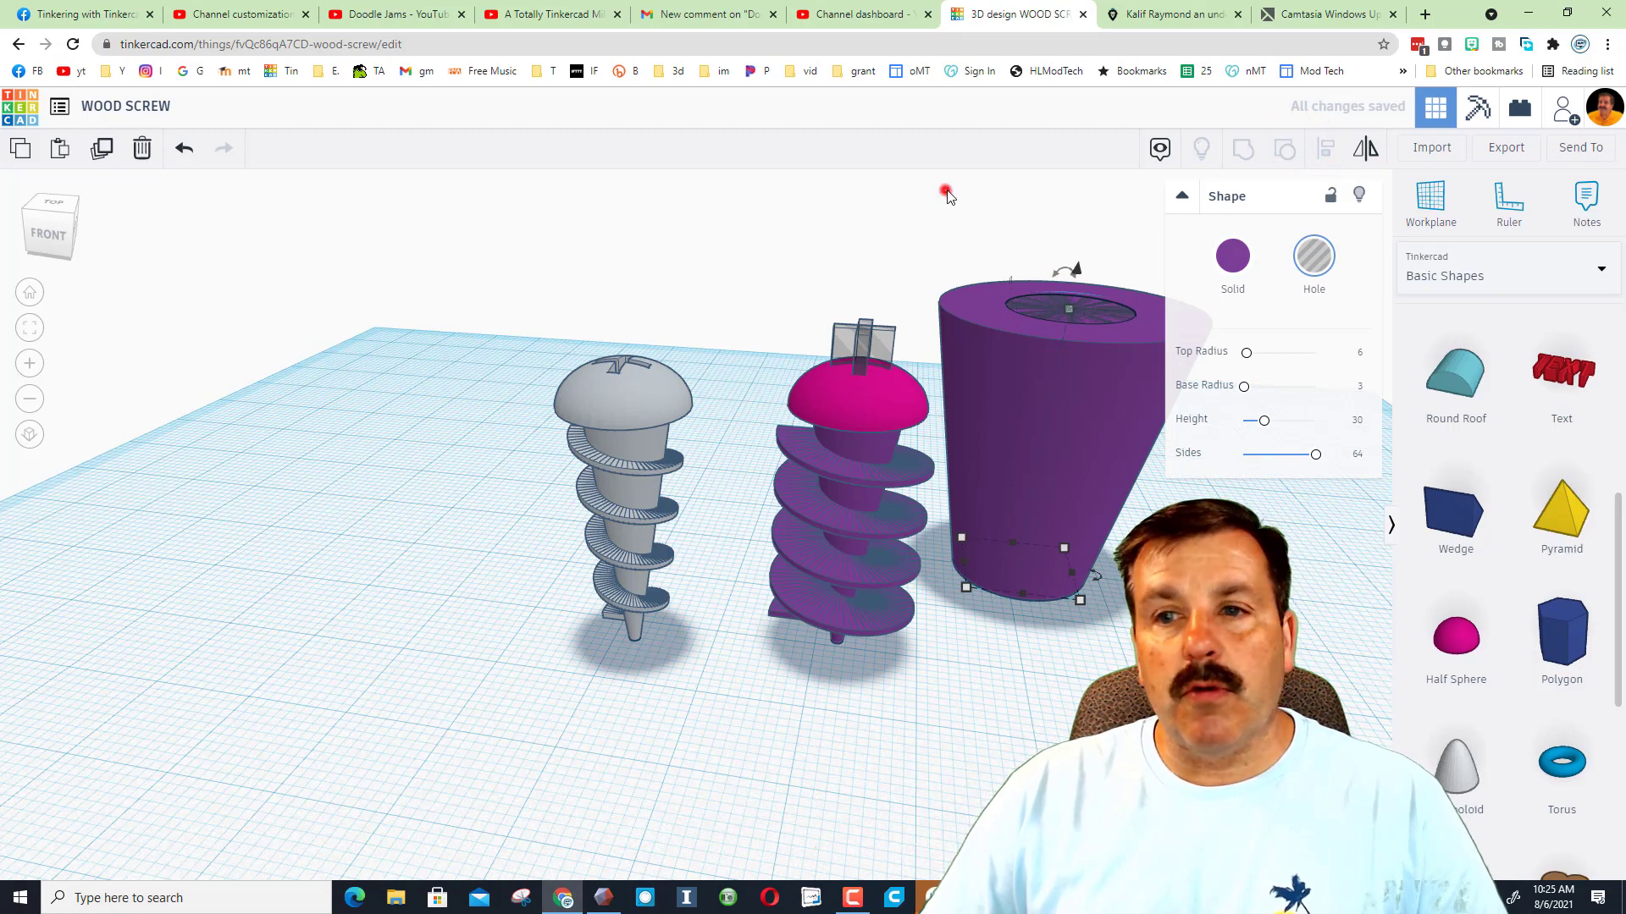
Group the outer cone with its inner hole cone and turn the resulting shape into a hole.
shift+click(1042, 318)
click(1242, 148)
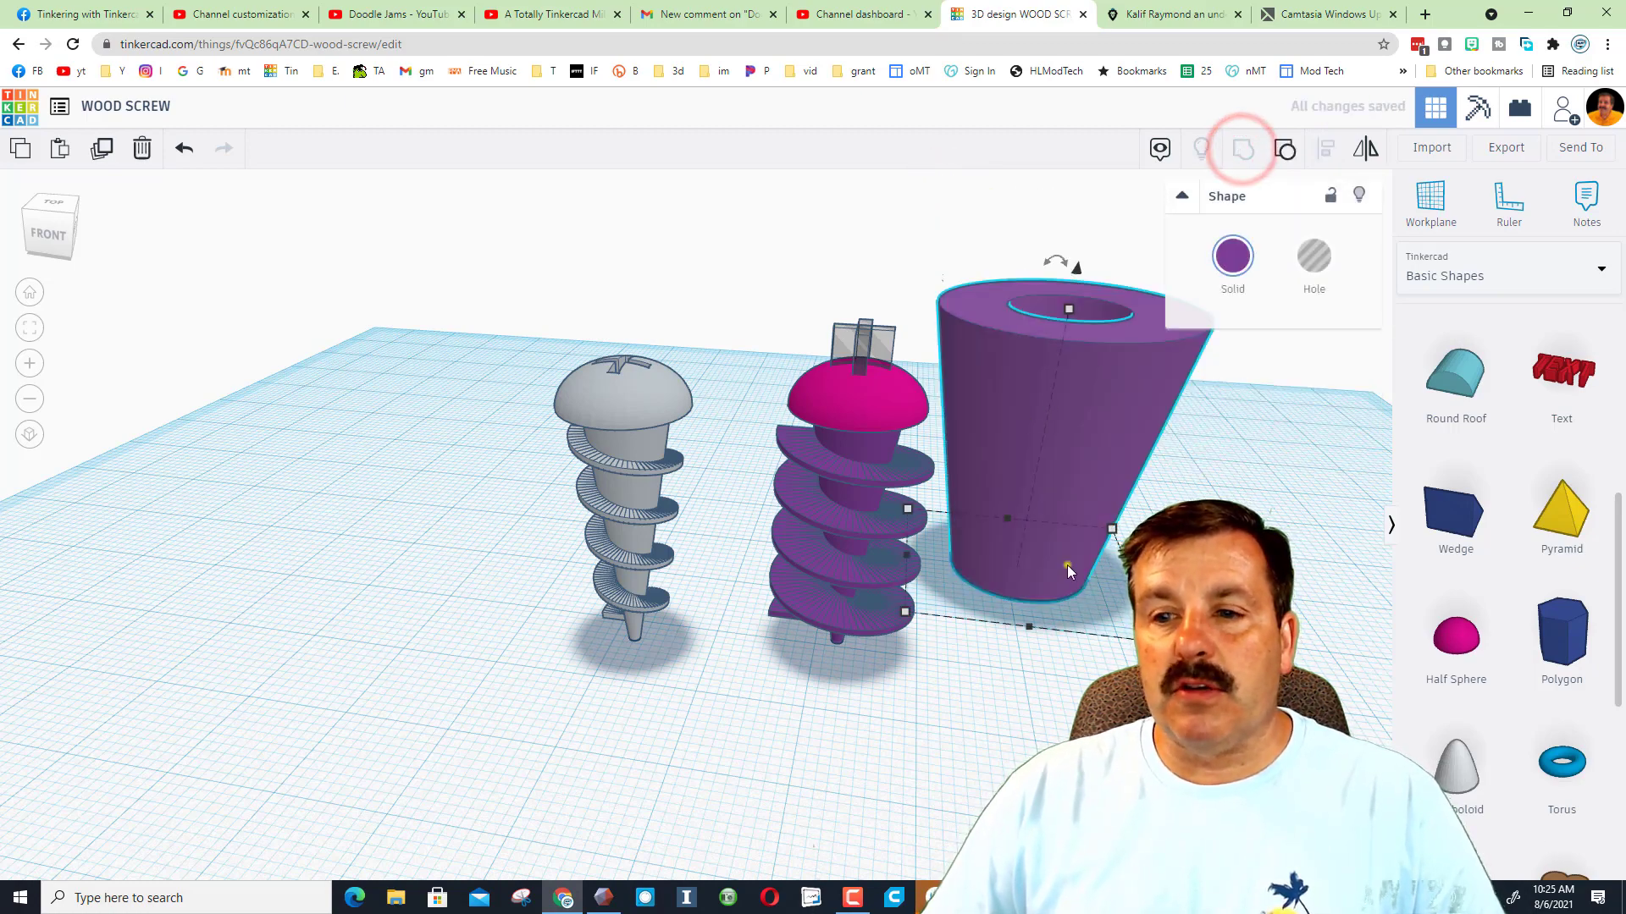
right_drag(1067, 565, 1079, 439)
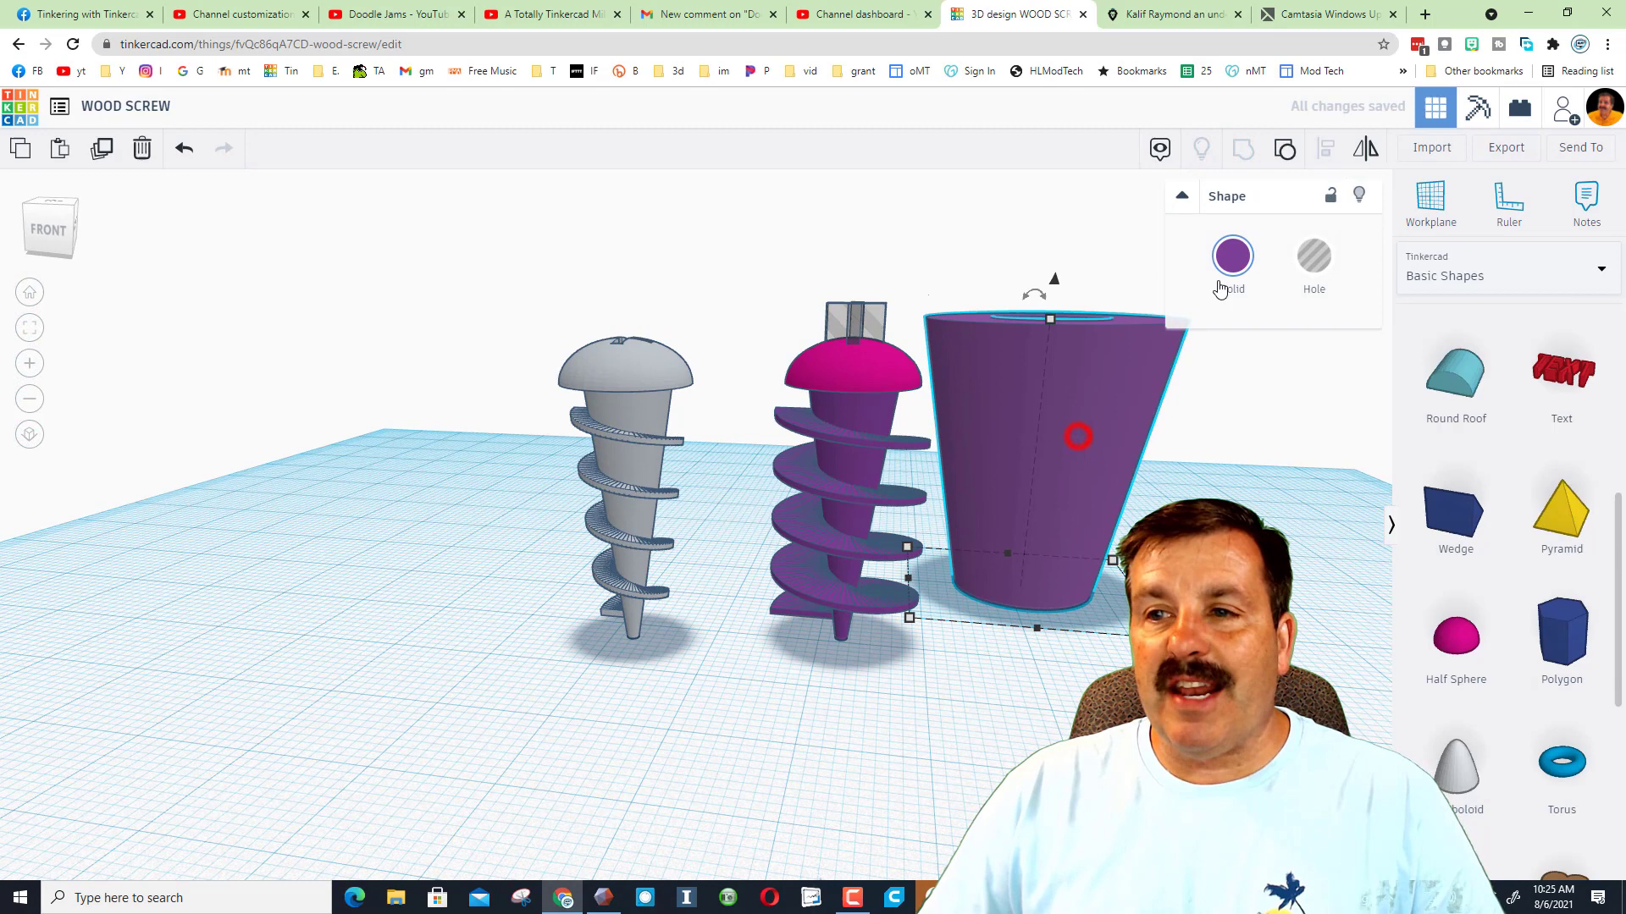
click(1314, 256)
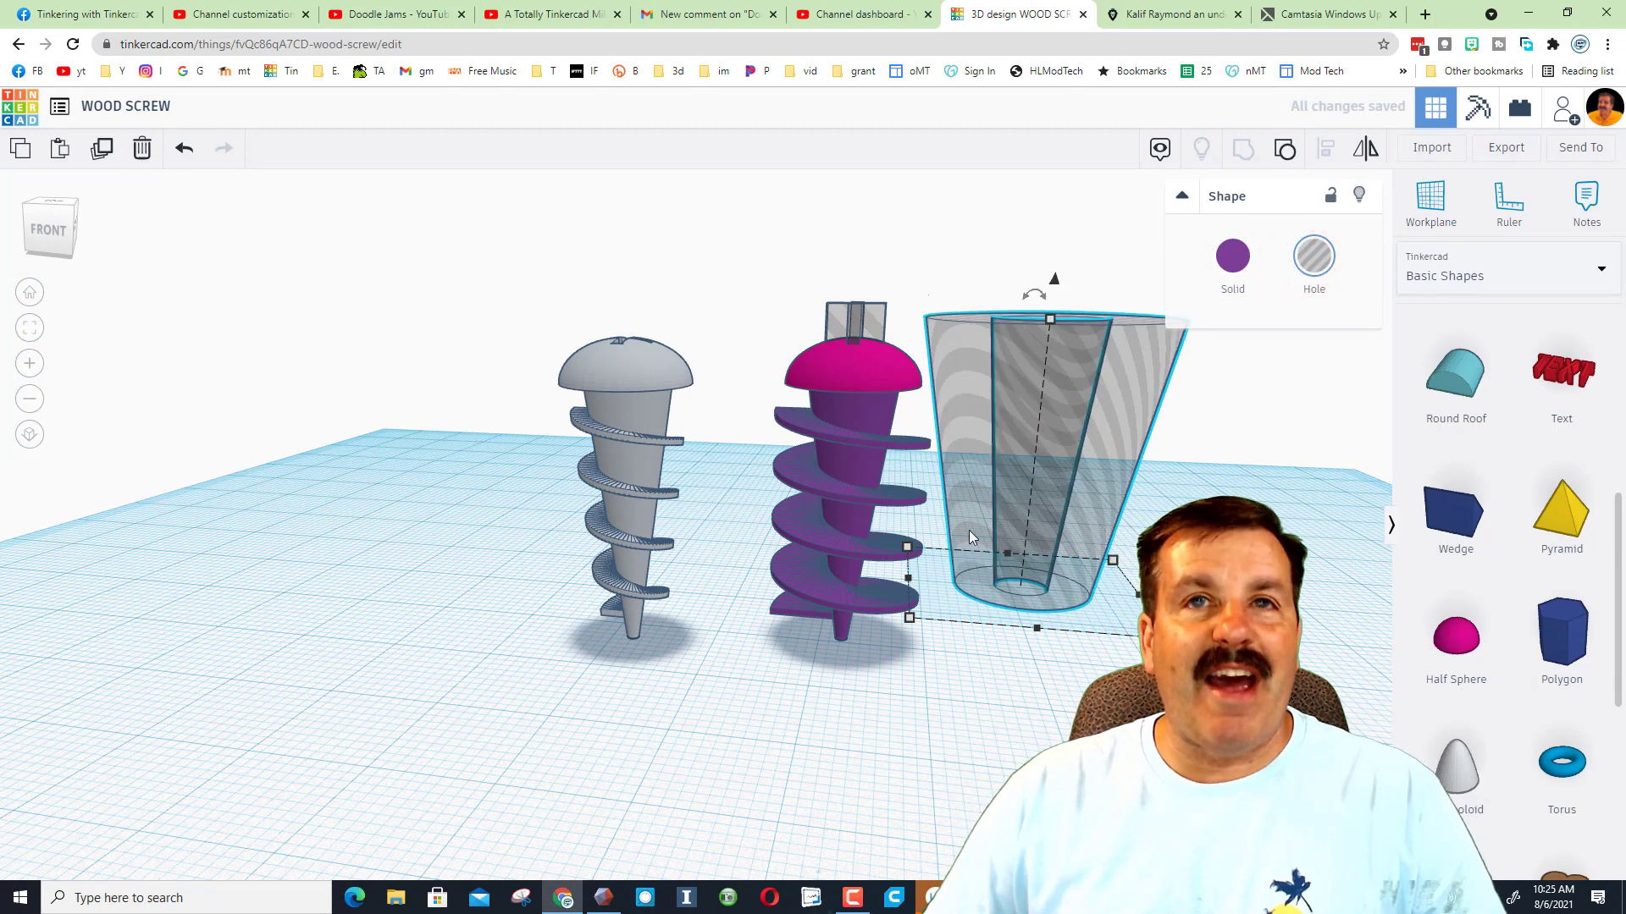
Select the copied screw's threads and reduce the browser page zoom to 80% to fit all their parameters.
click(801, 508)
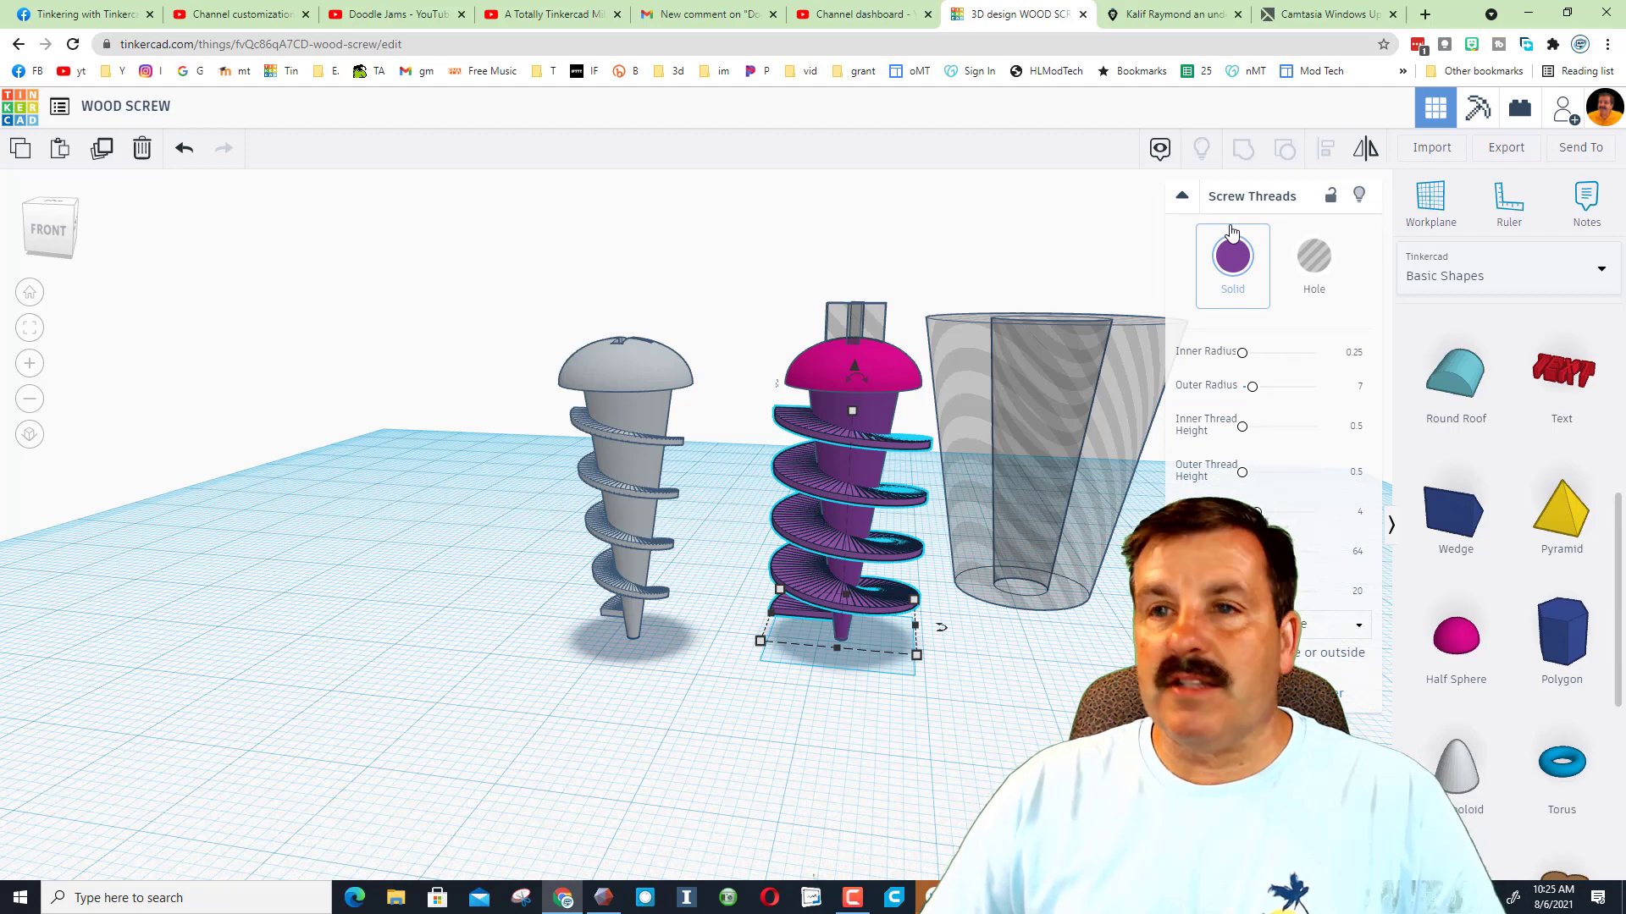
click(1607, 46)
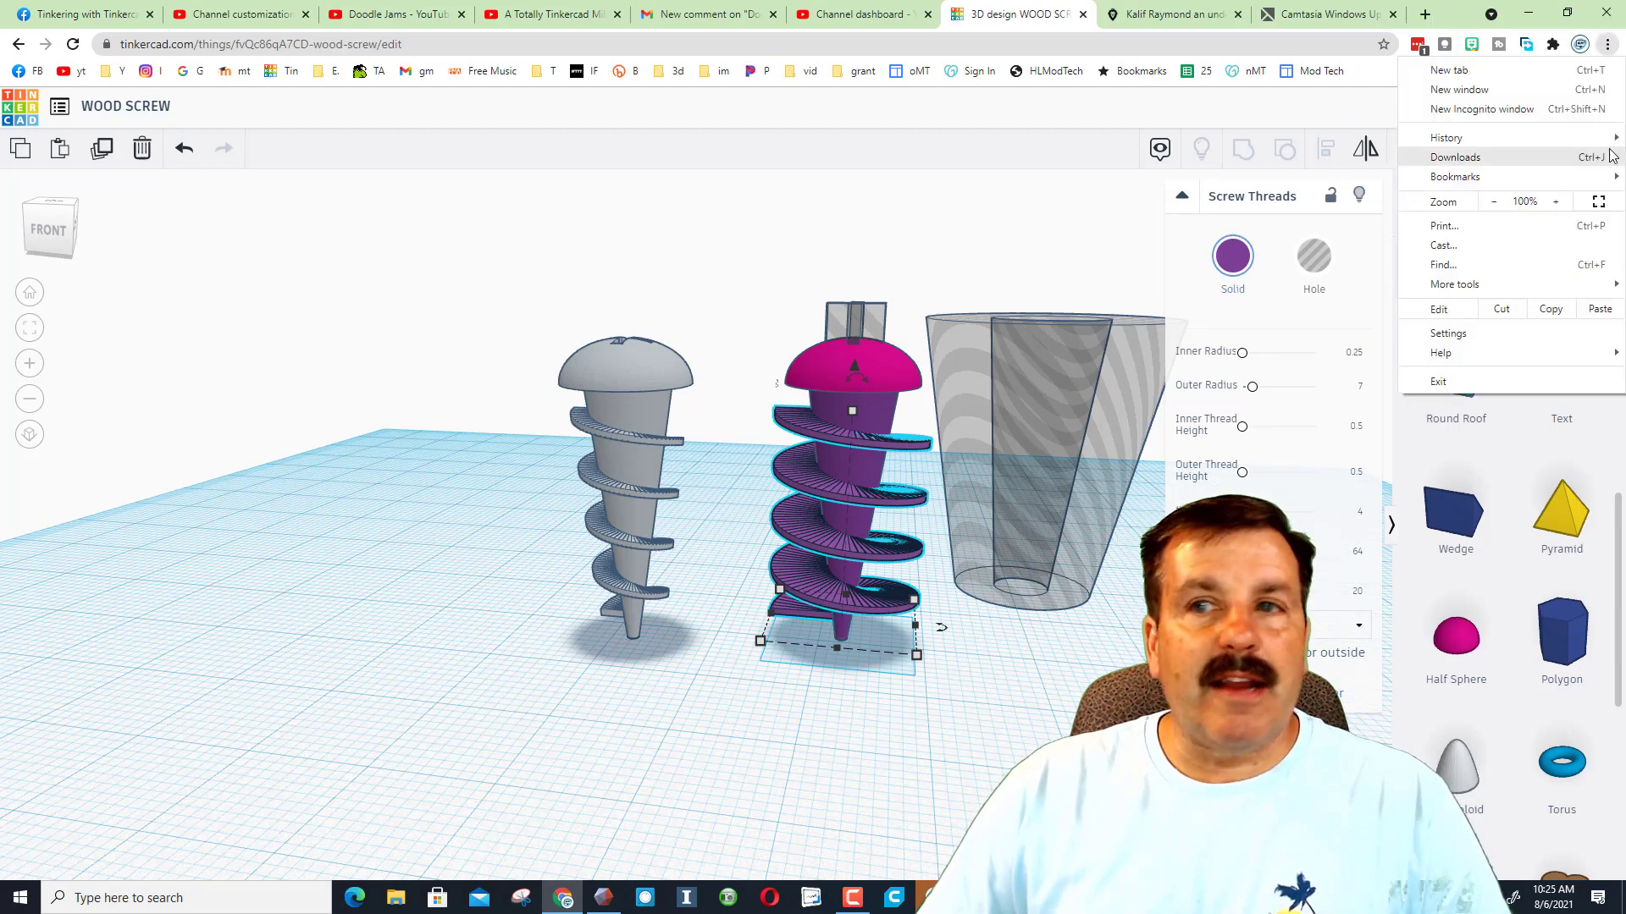
click(1494, 202)
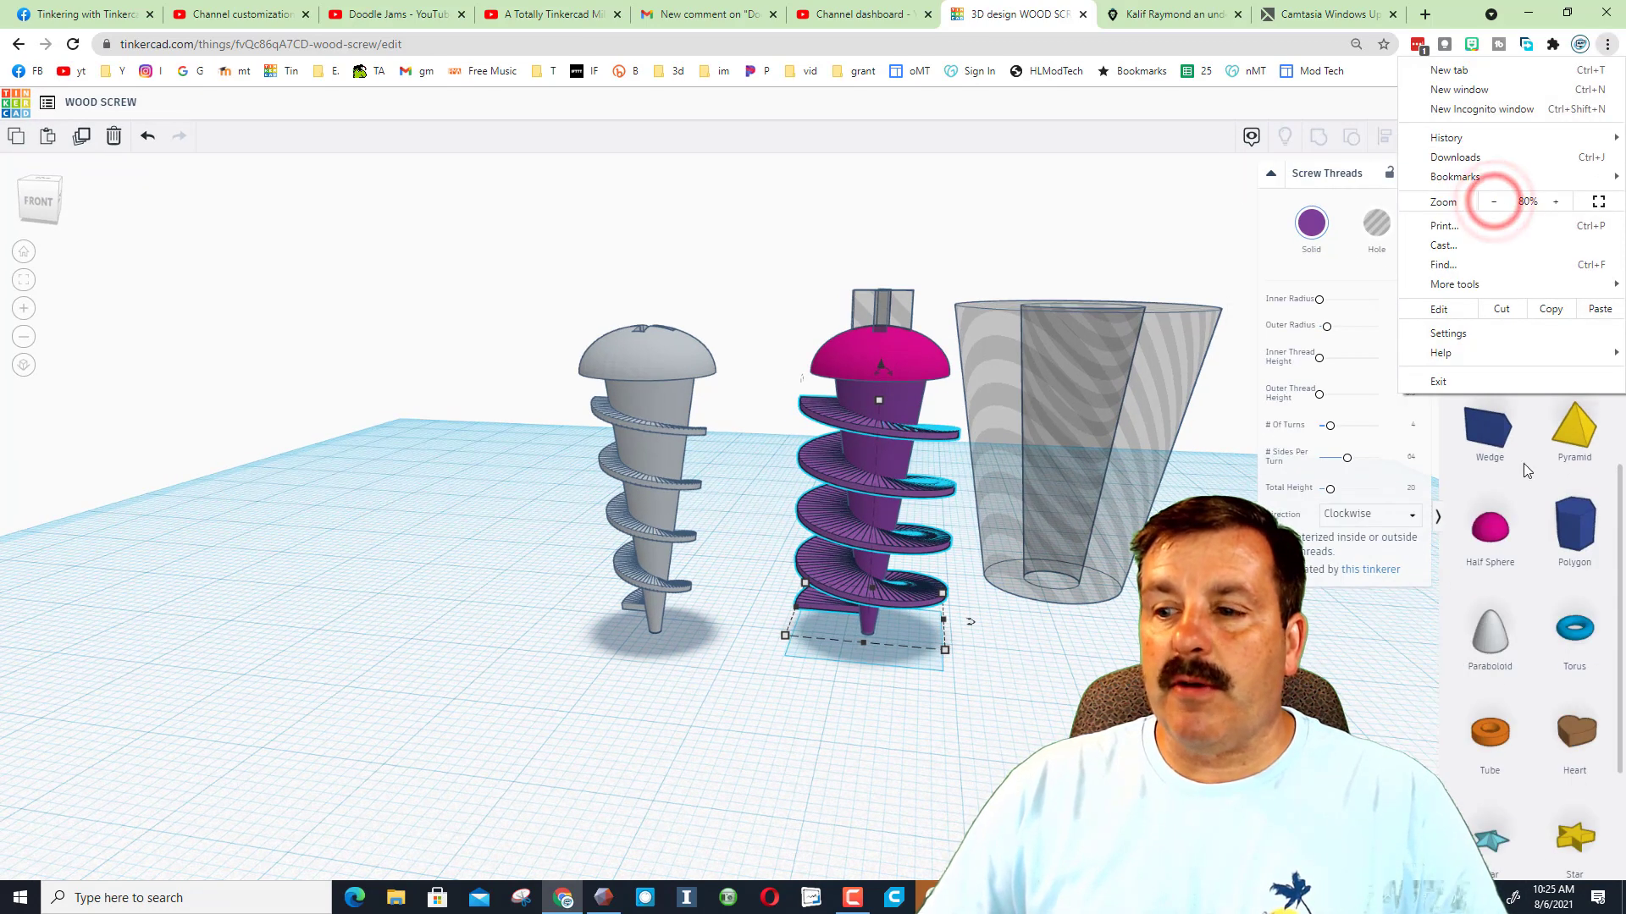
Open the full Shape Generators library and go to page 15, which holds the Screw Threads shape.
click(1476, 436)
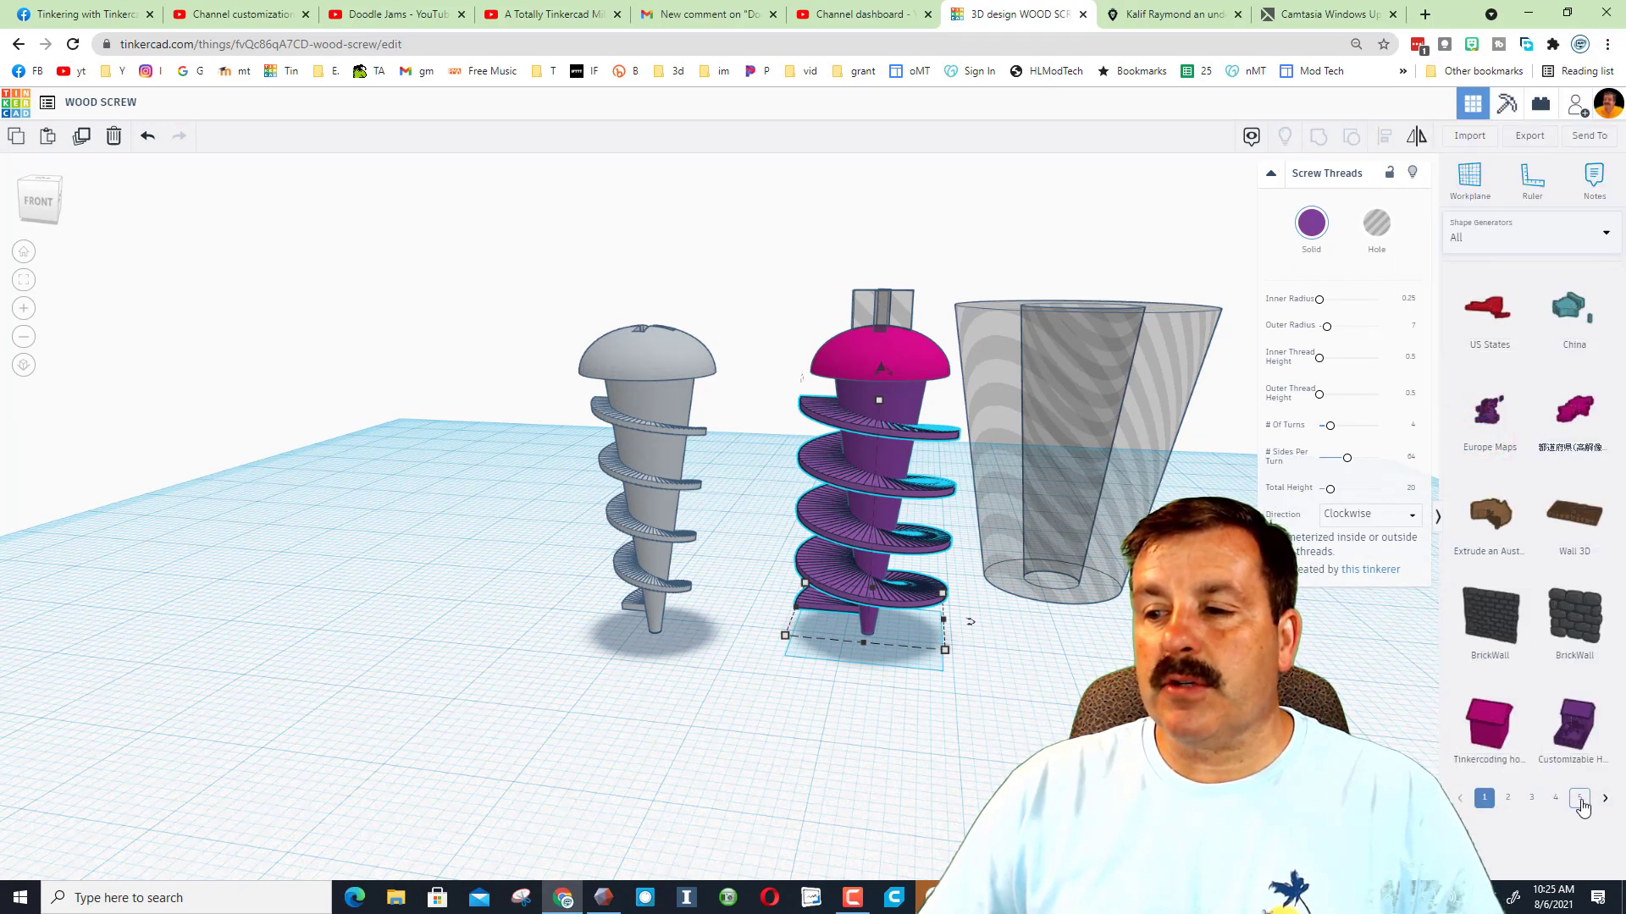
click(1580, 799)
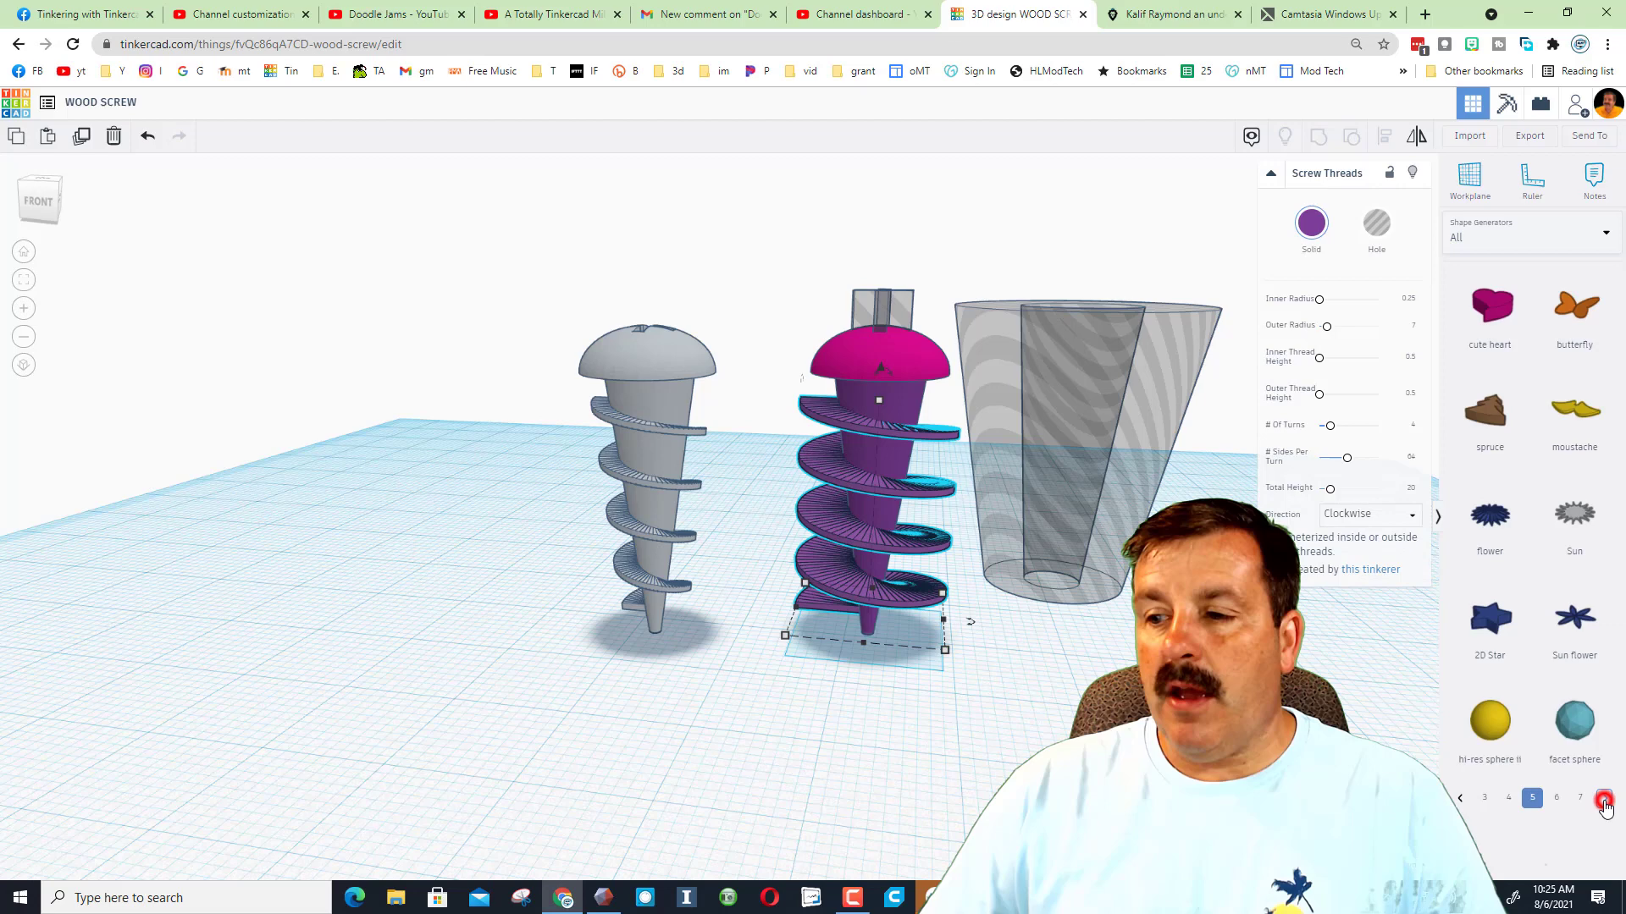
click(1604, 799)
click(1603, 799)
click(1604, 800)
click(1603, 799)
click(1603, 800)
click(1603, 799)
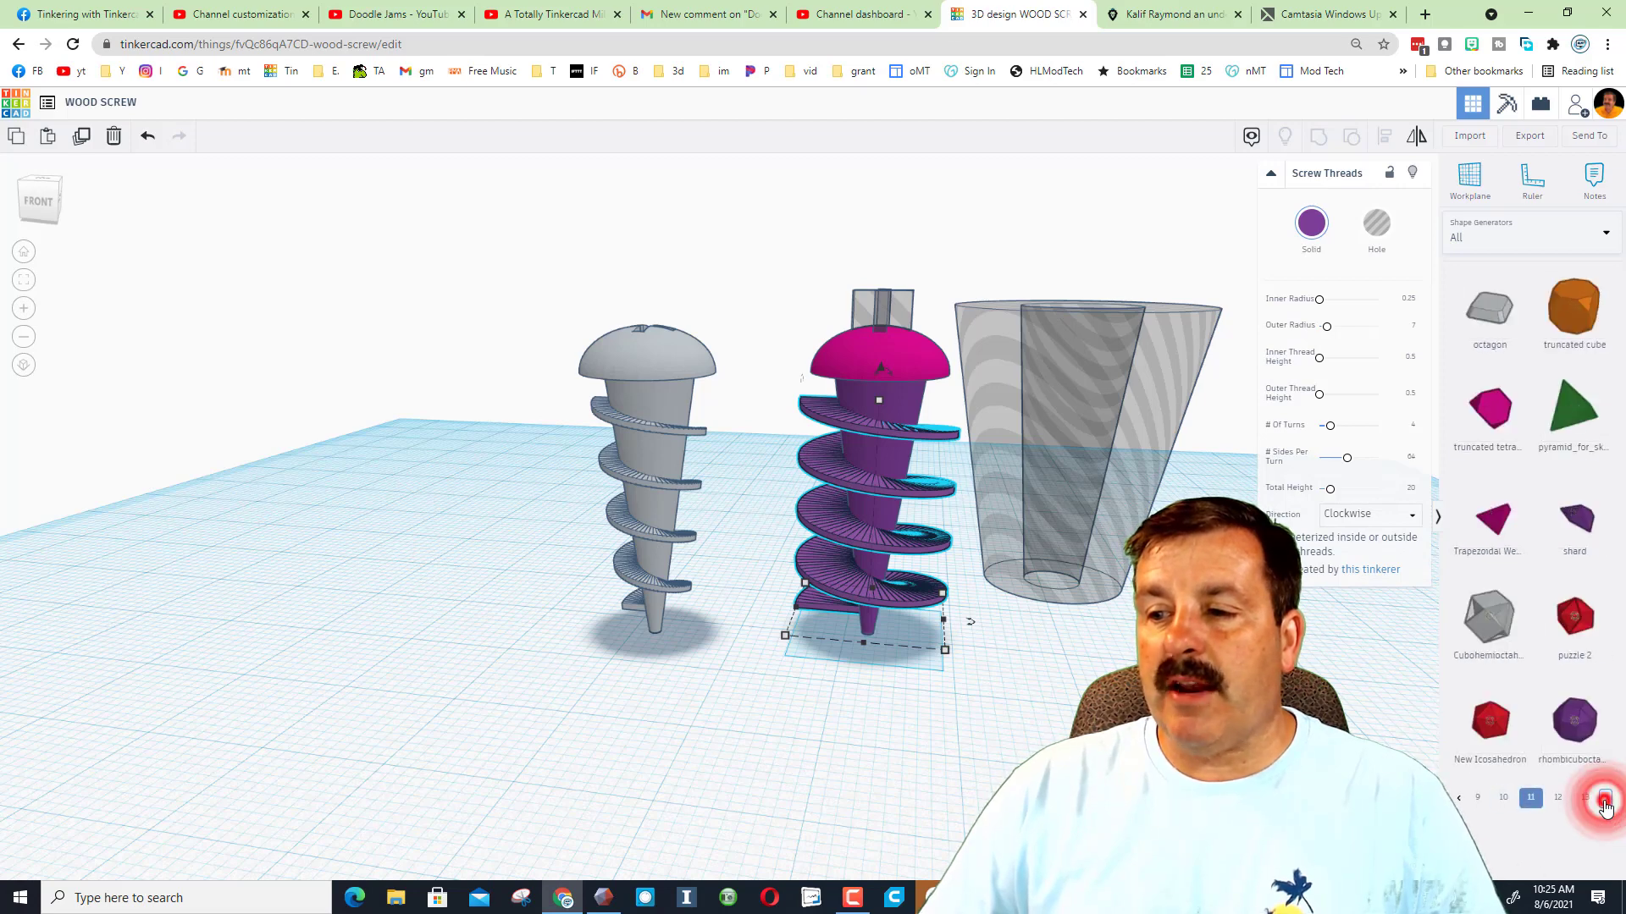
click(1604, 799)
click(1604, 799)
click(1603, 799)
click(1604, 800)
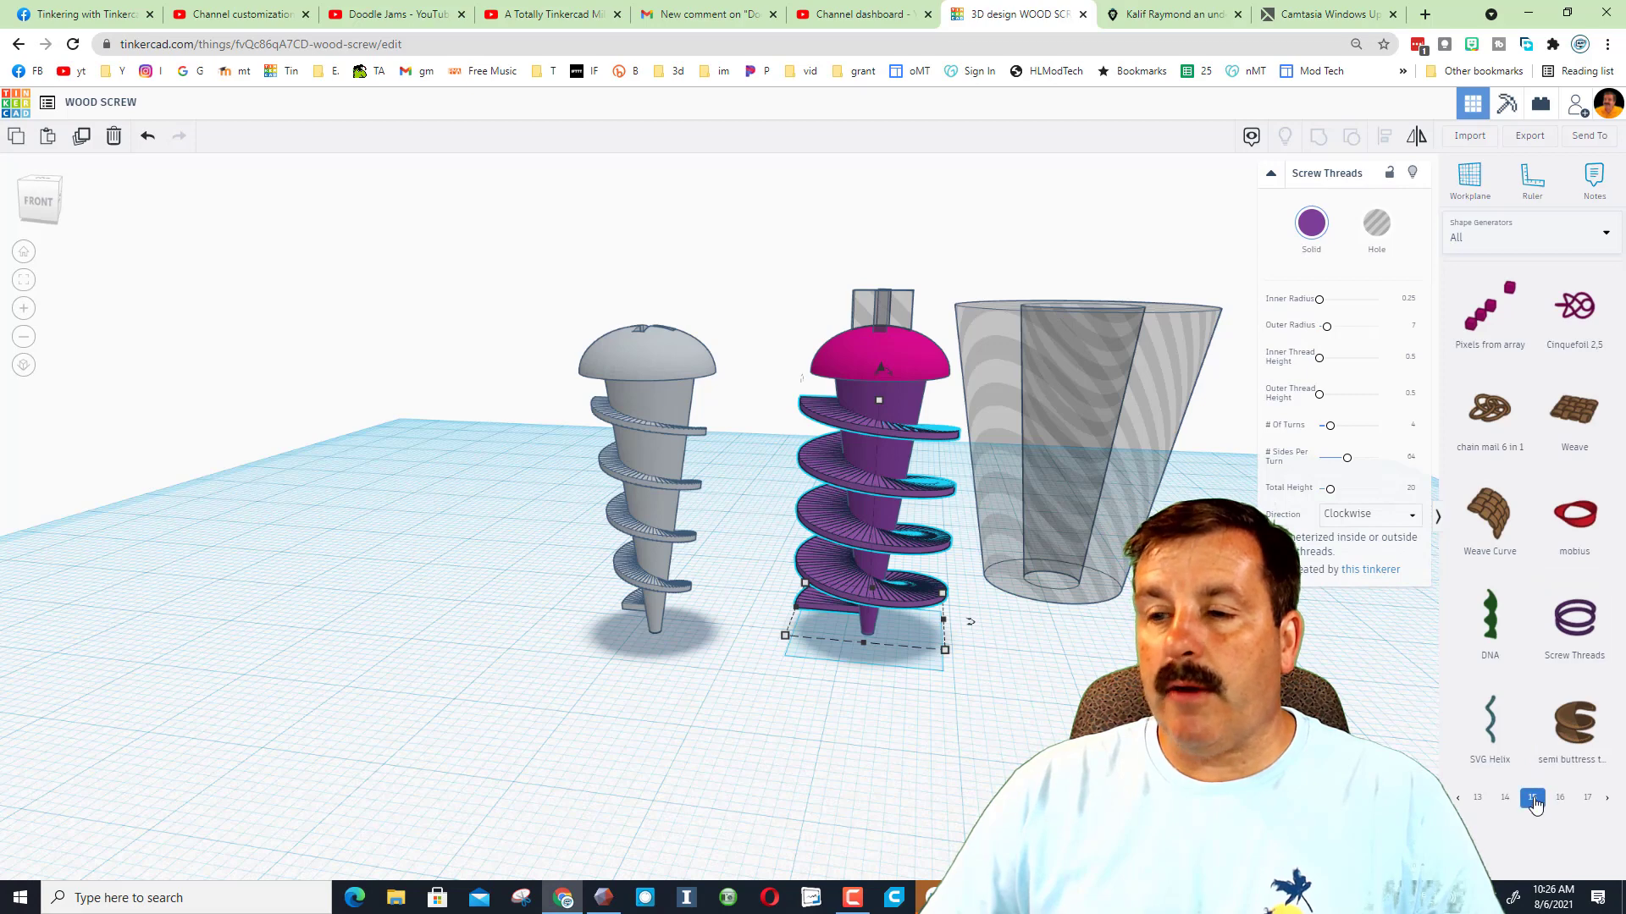
Place a Screw Threads shape on the workplane left of the original screw and mark that generator as a favorite.
click(1575, 622)
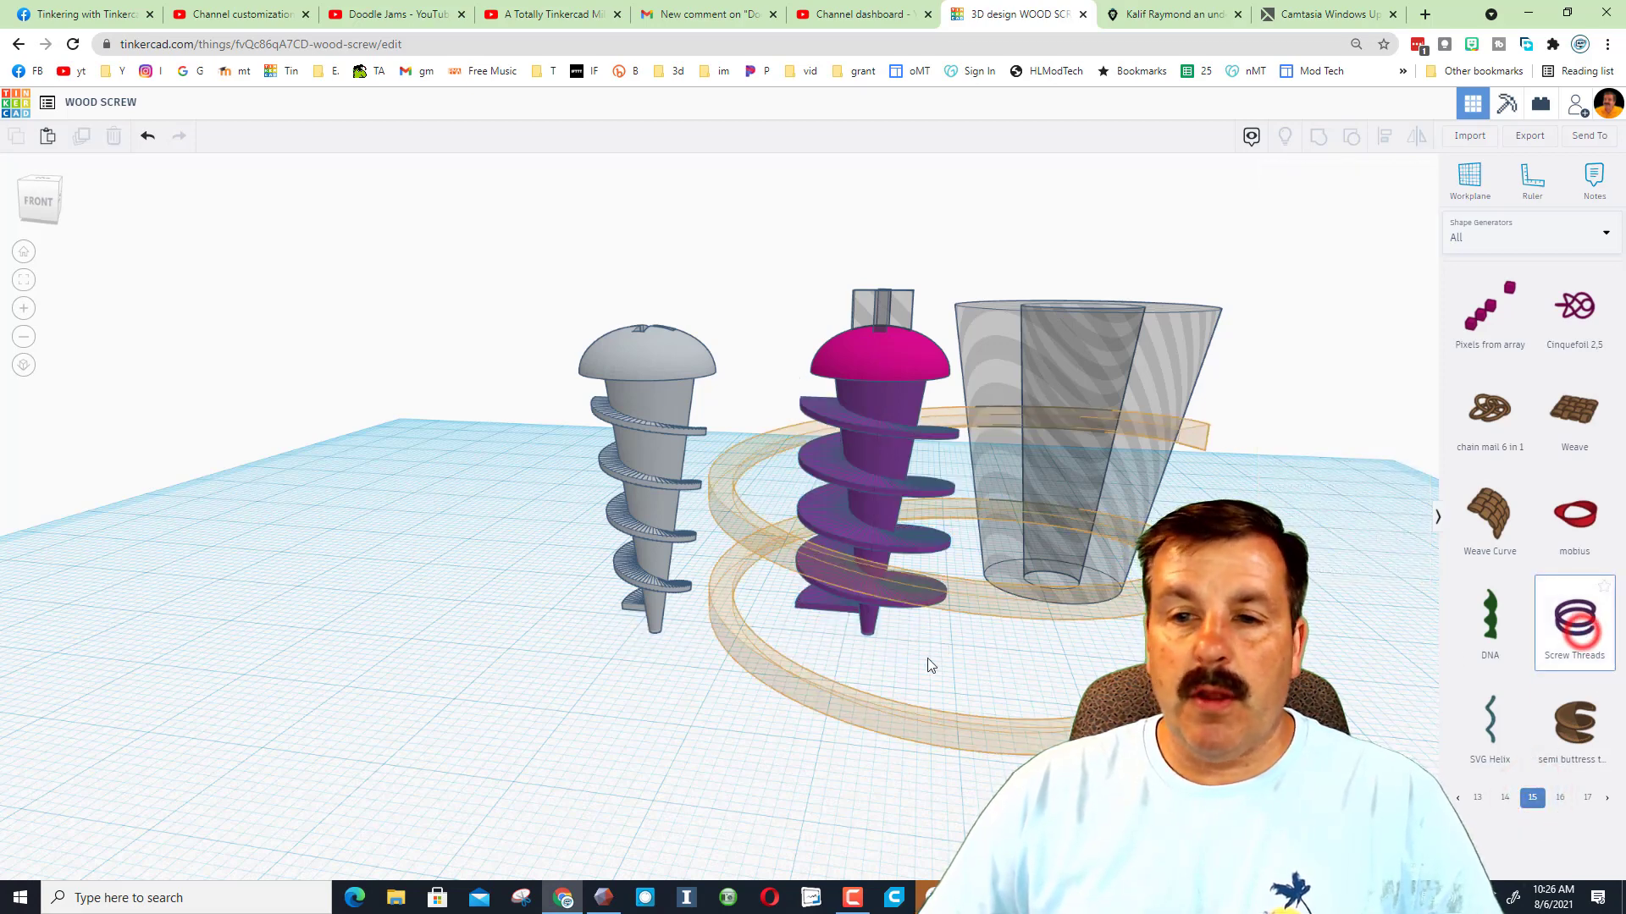
click(417, 629)
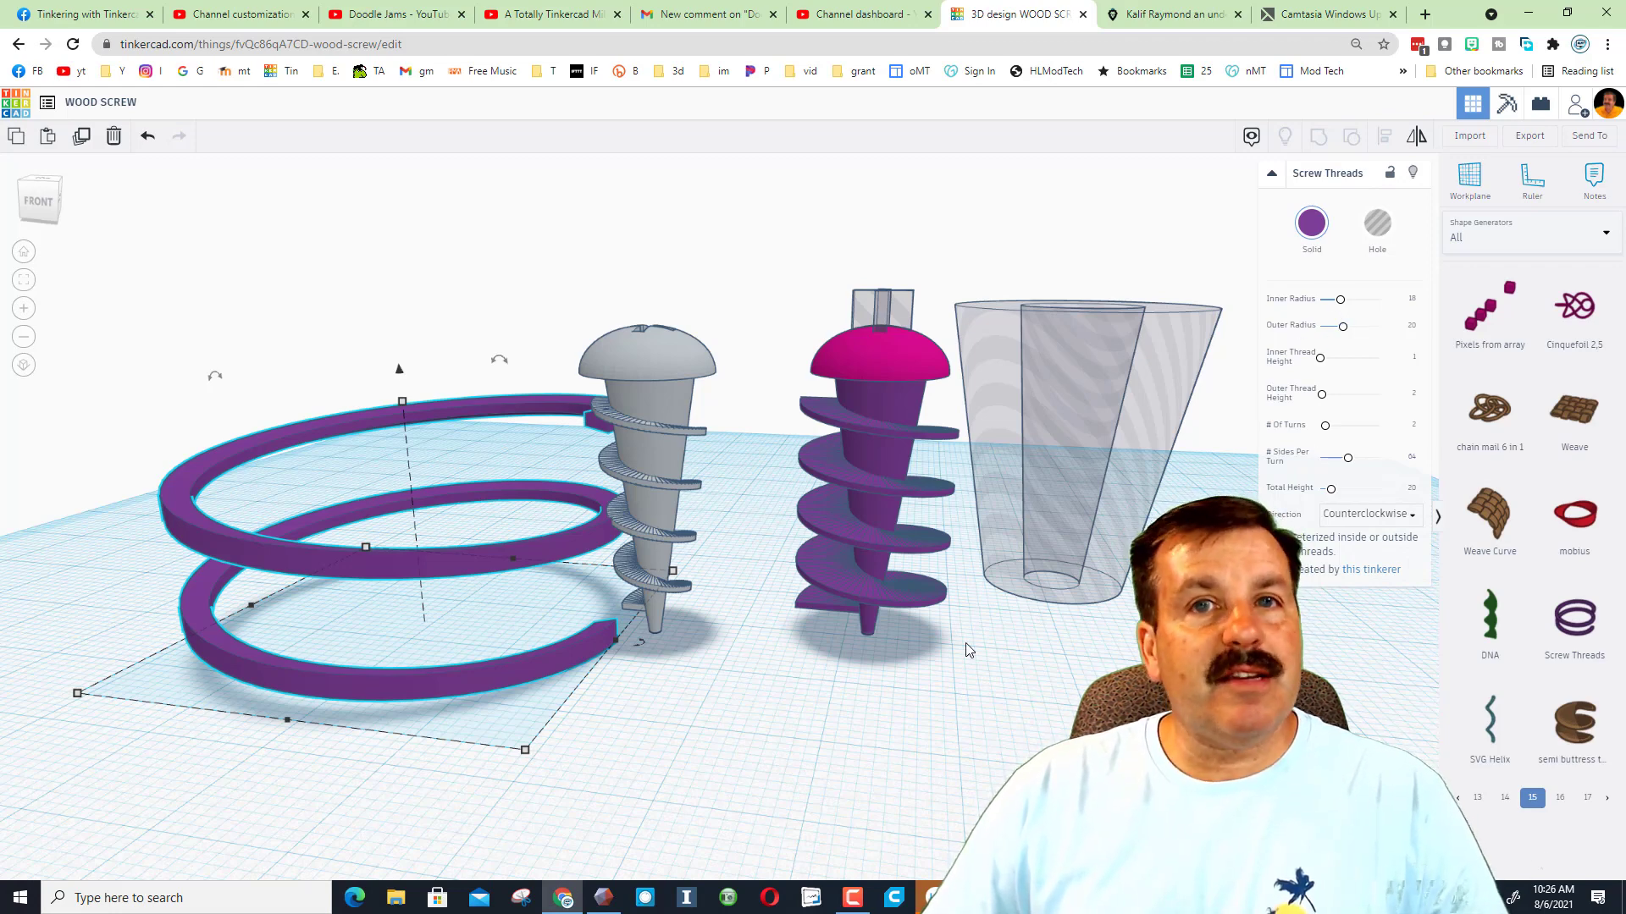
scroll(652, 475, down, 2)
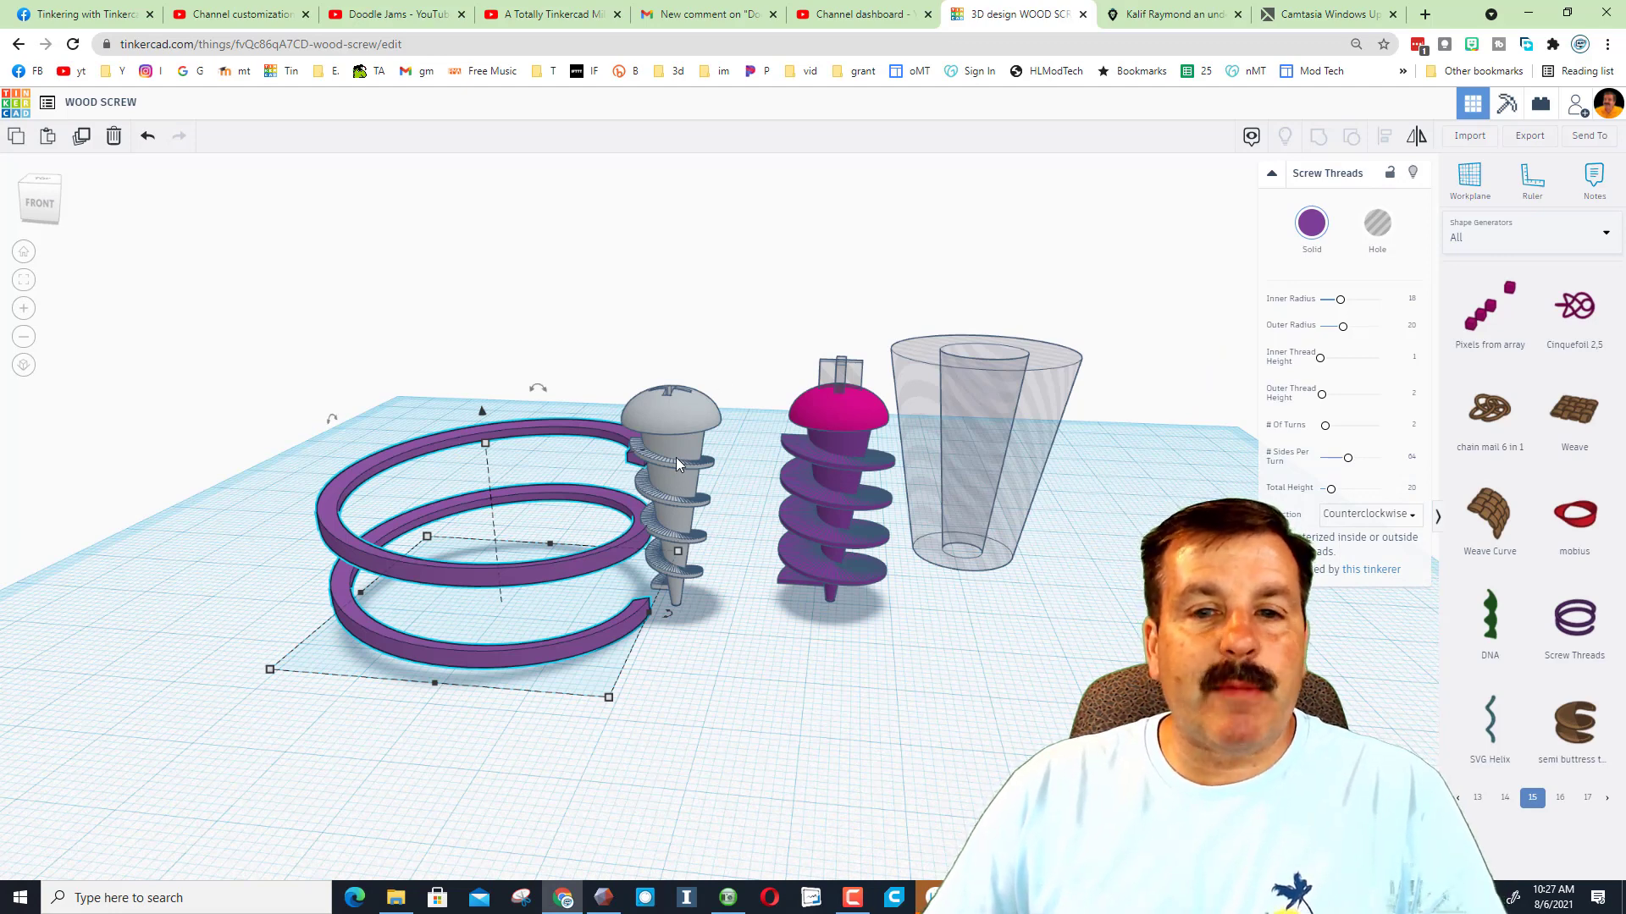
click(1603, 587)
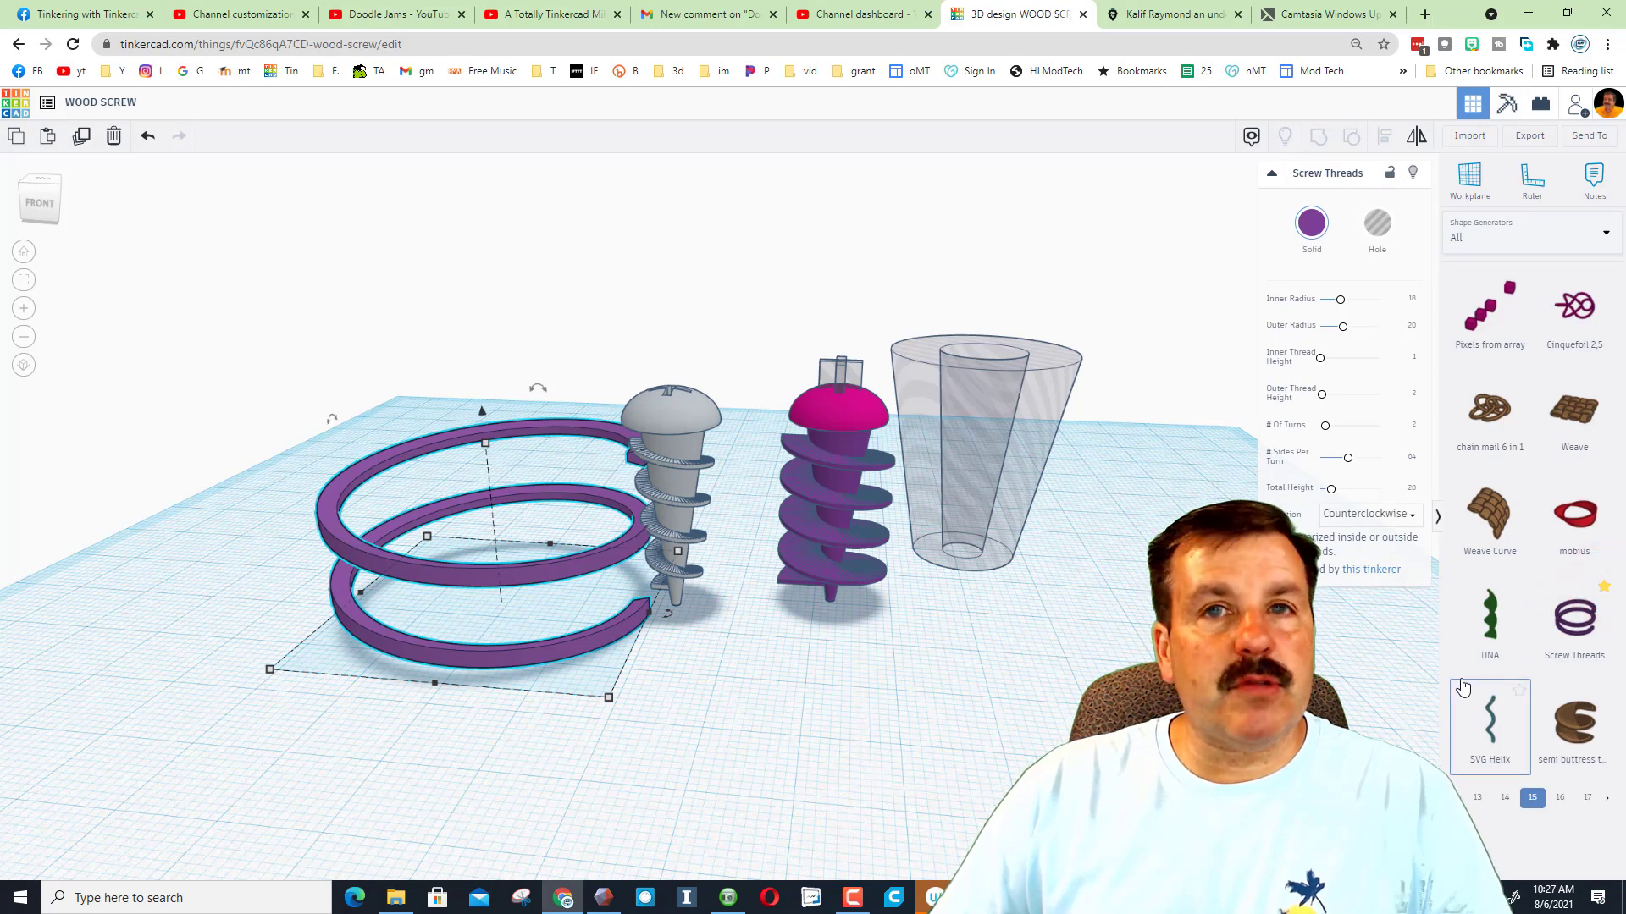
Return to the Basic Shapes library and place a solid cylinder in front of the hollow cone.
click(1475, 237)
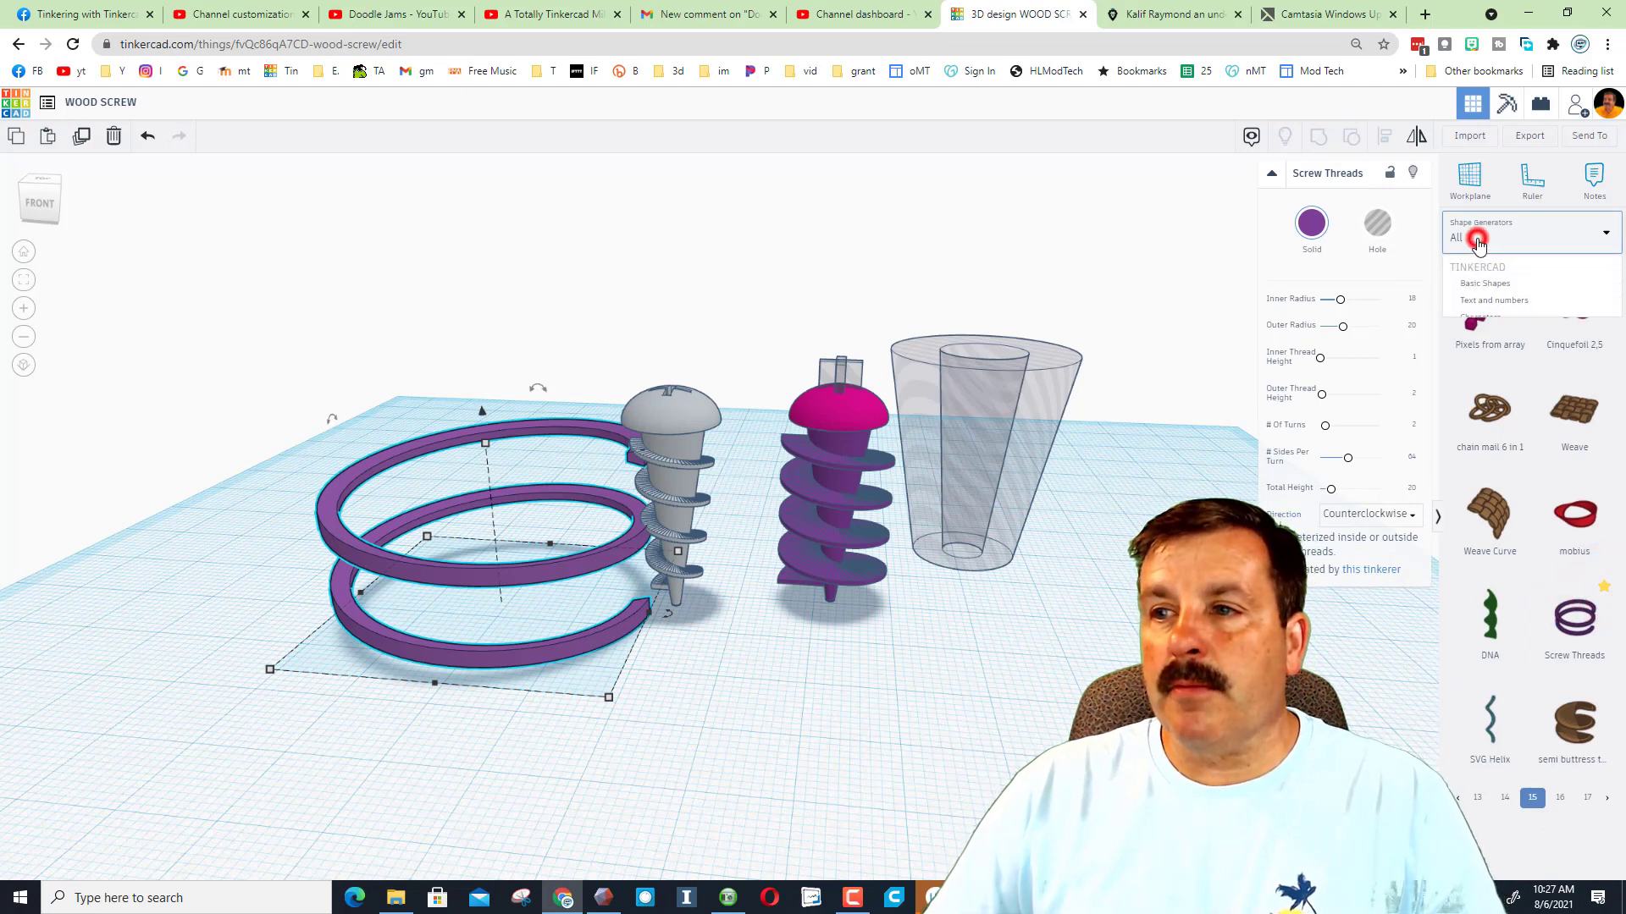
click(1478, 292)
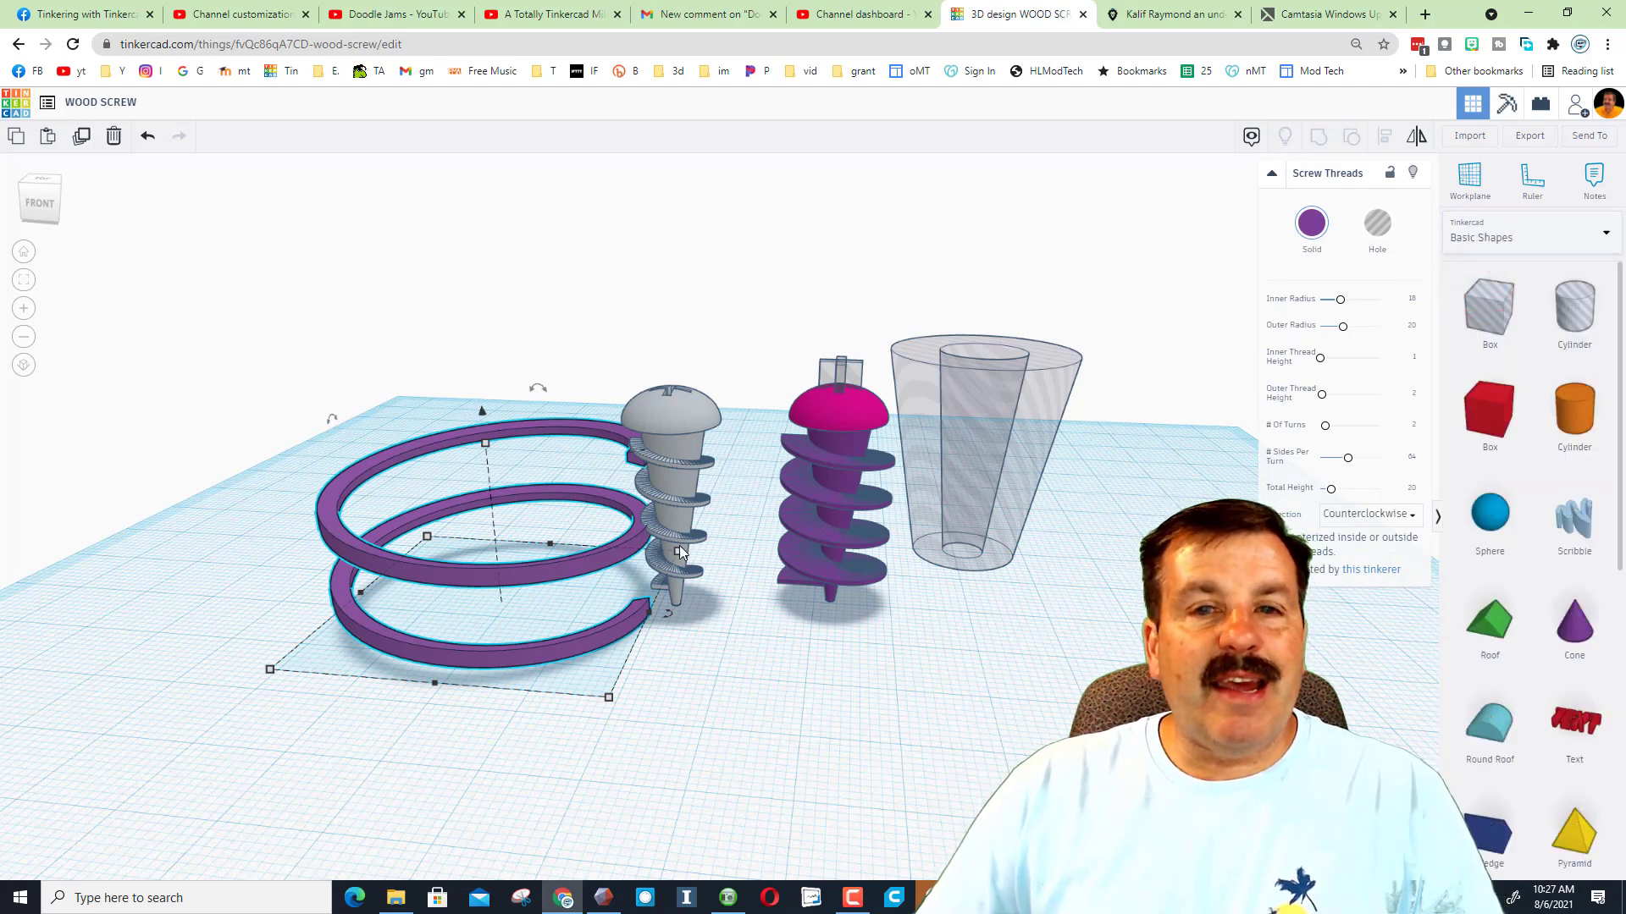
click(1558, 424)
click(949, 657)
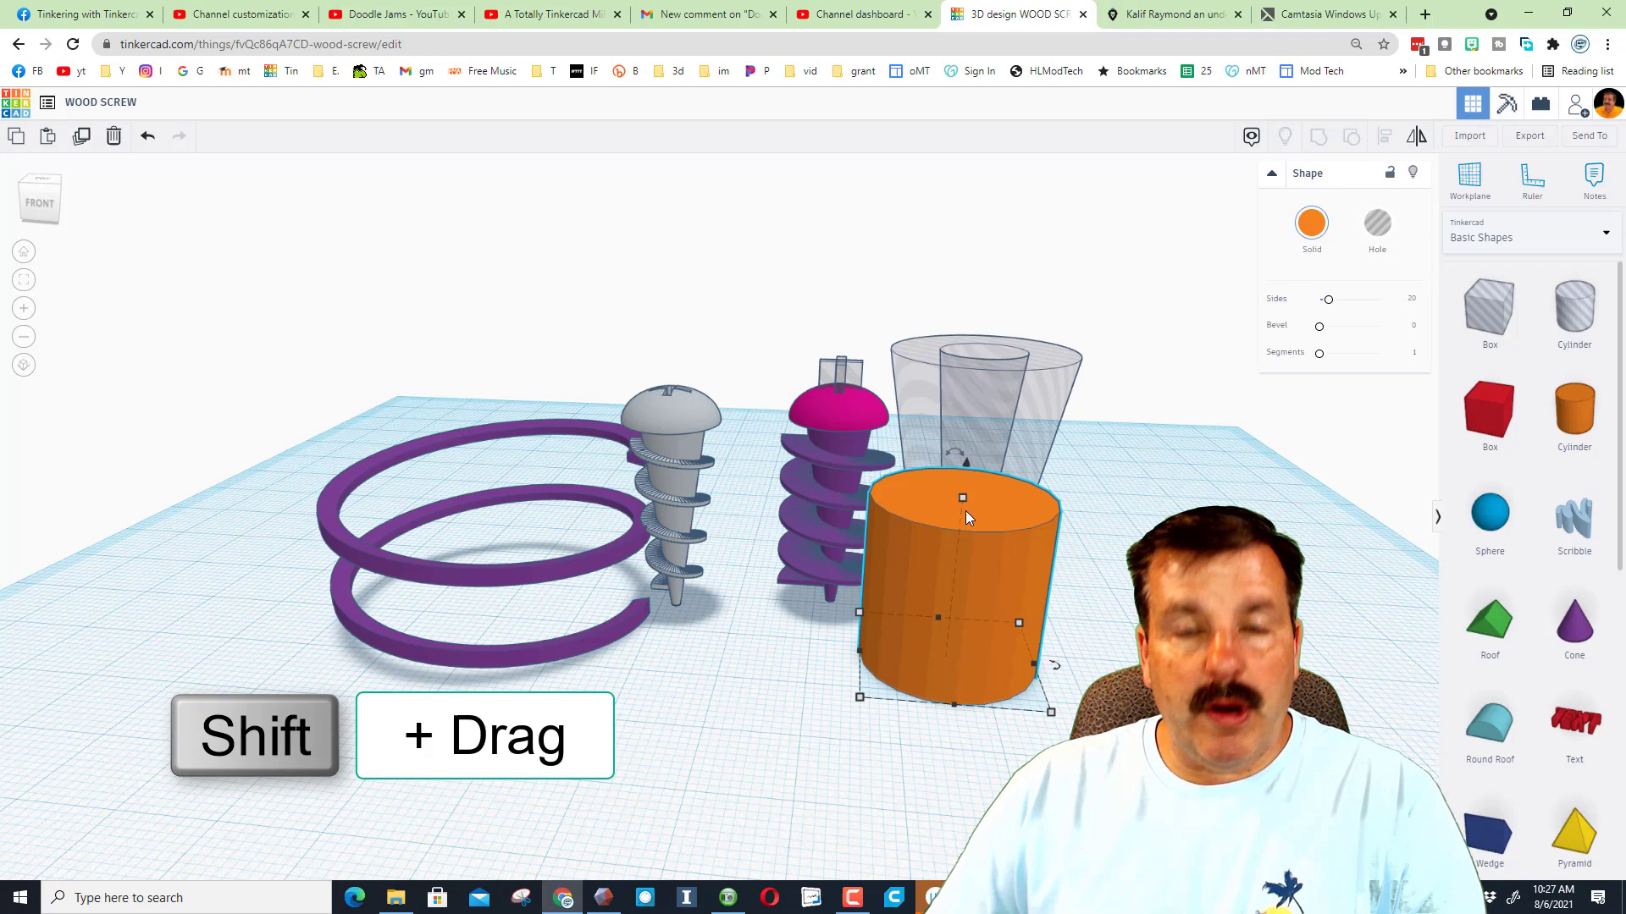
Scale the orange cylinder down proportionally to a height of 3 mm.
shift+drag(962, 500, 978, 574)
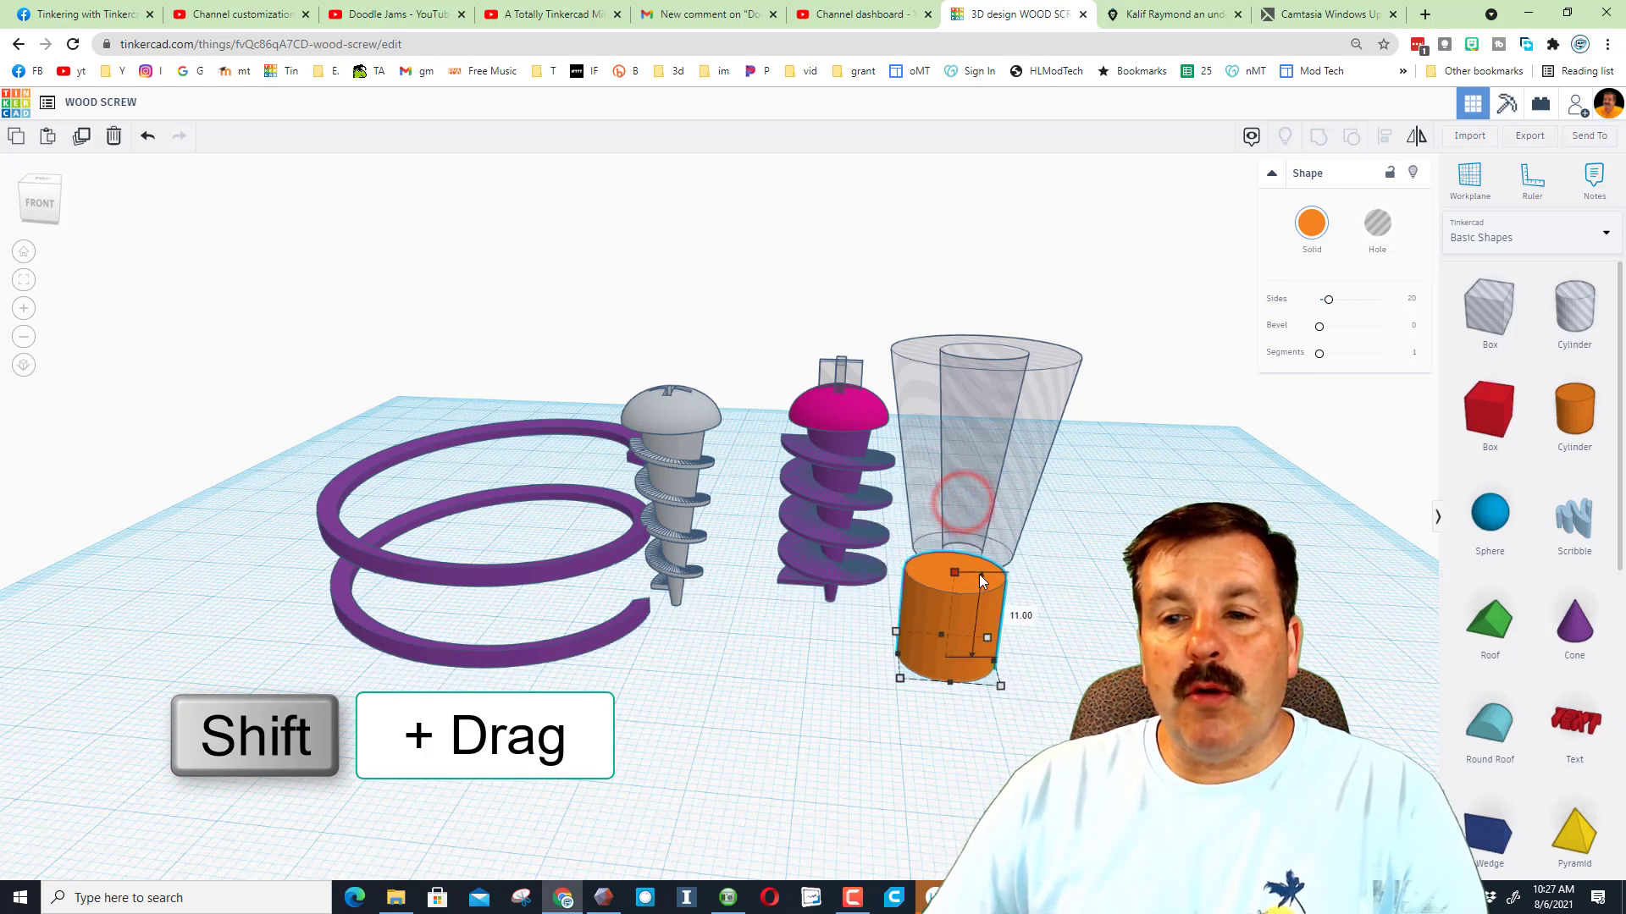
click(1021, 616)
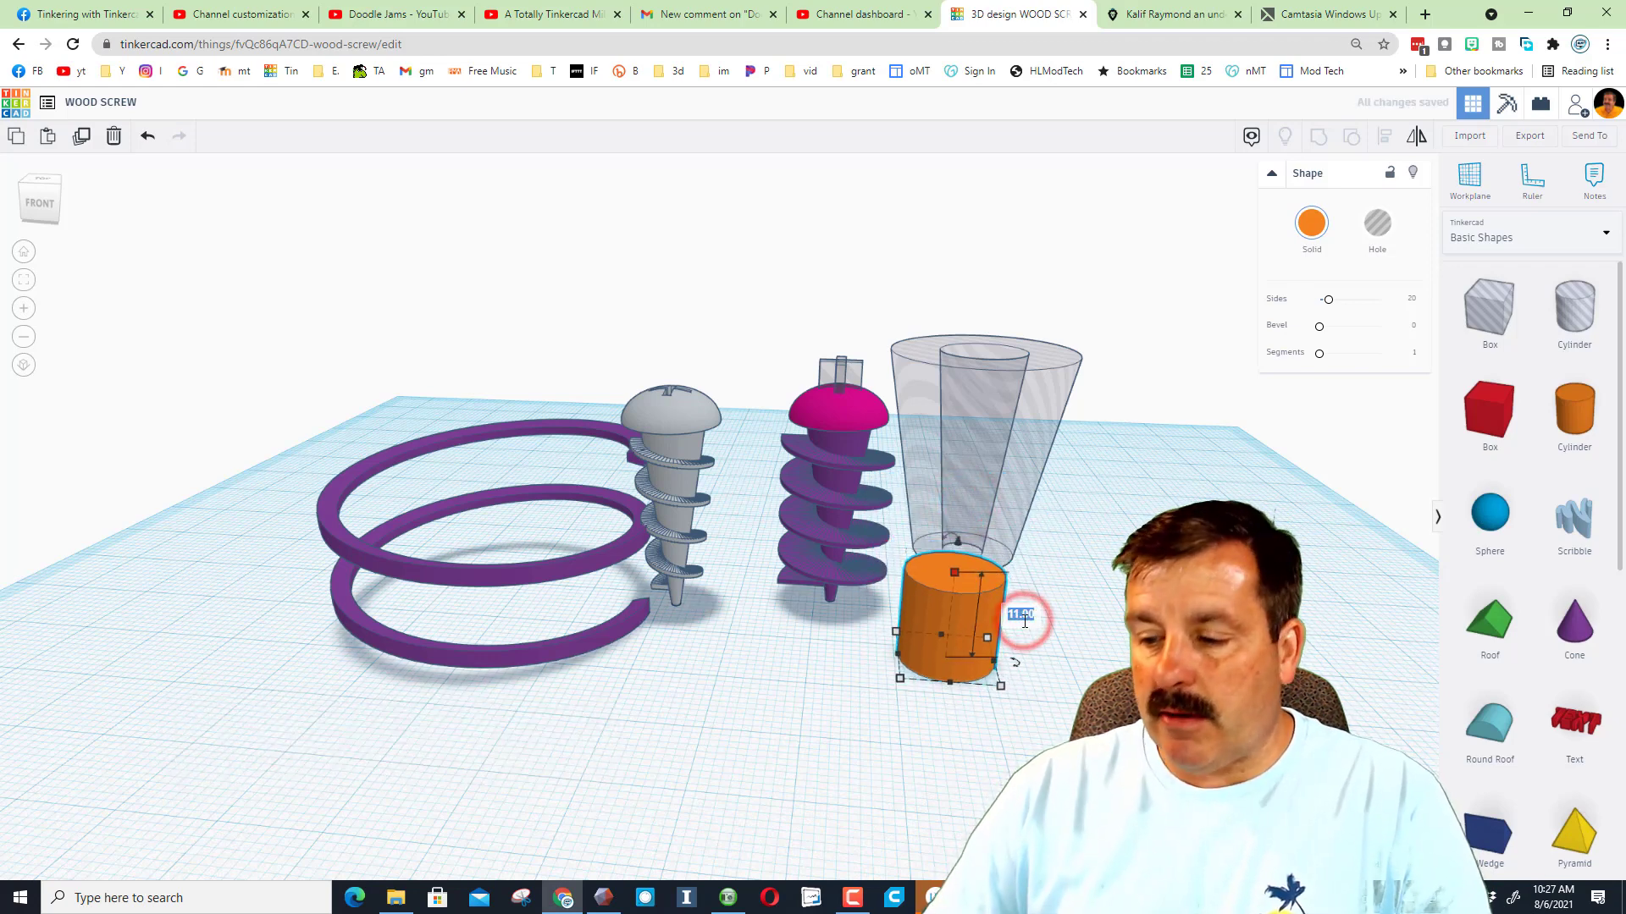
text(3)
key(Return)
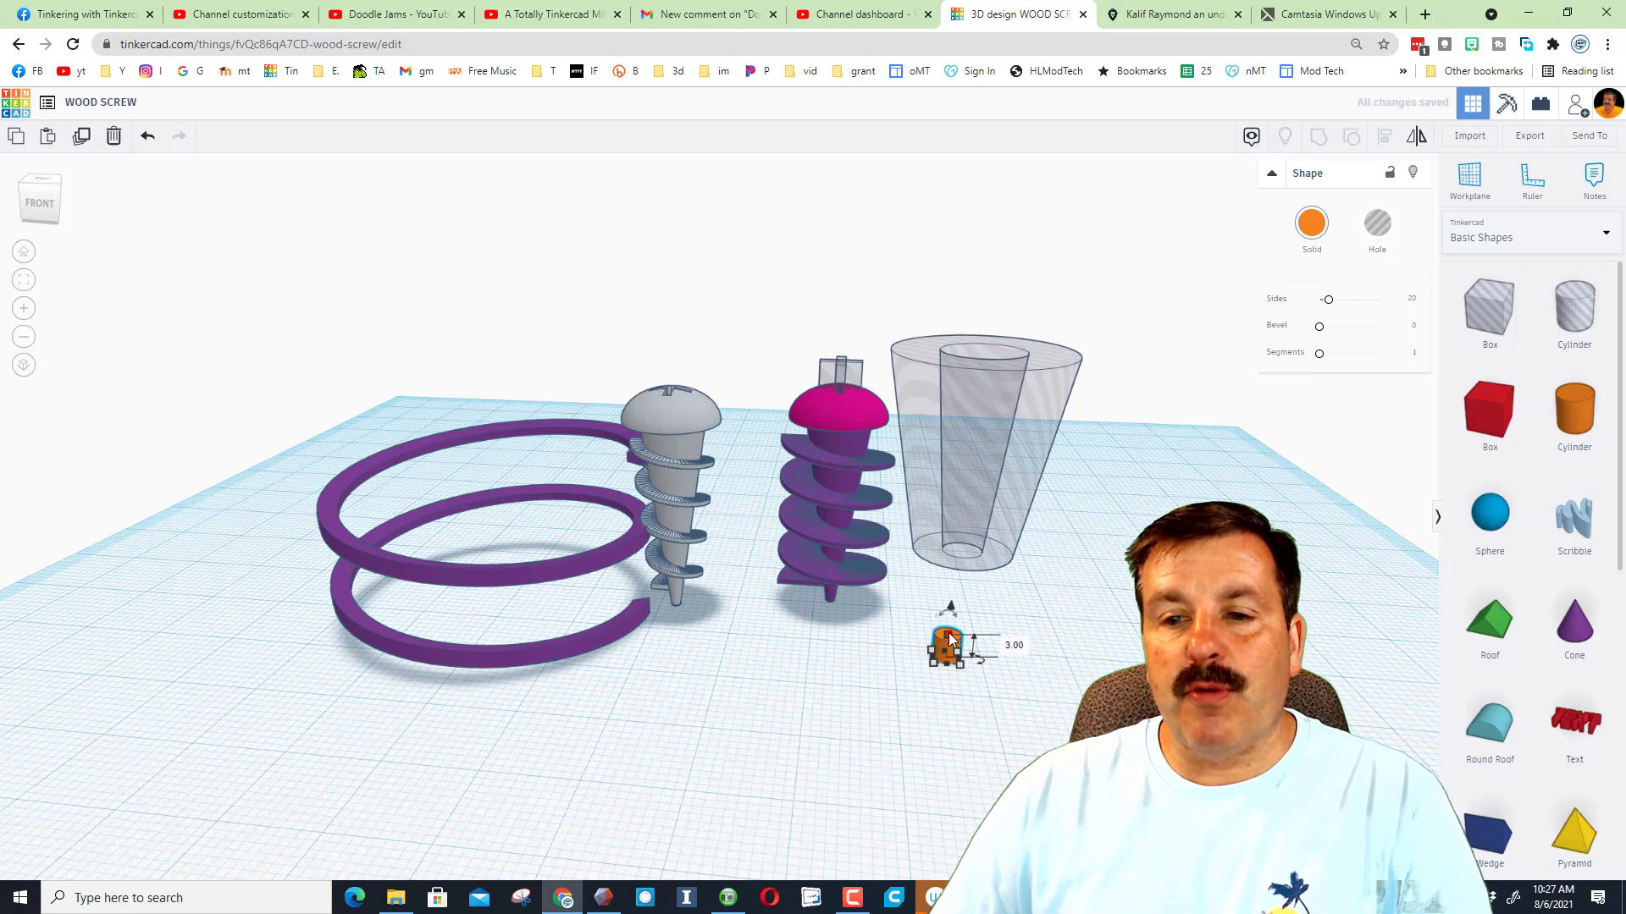
Stretch only the height of the small orange cylinder to 15 mm.
drag(950, 641, 958, 546)
click(1022, 602)
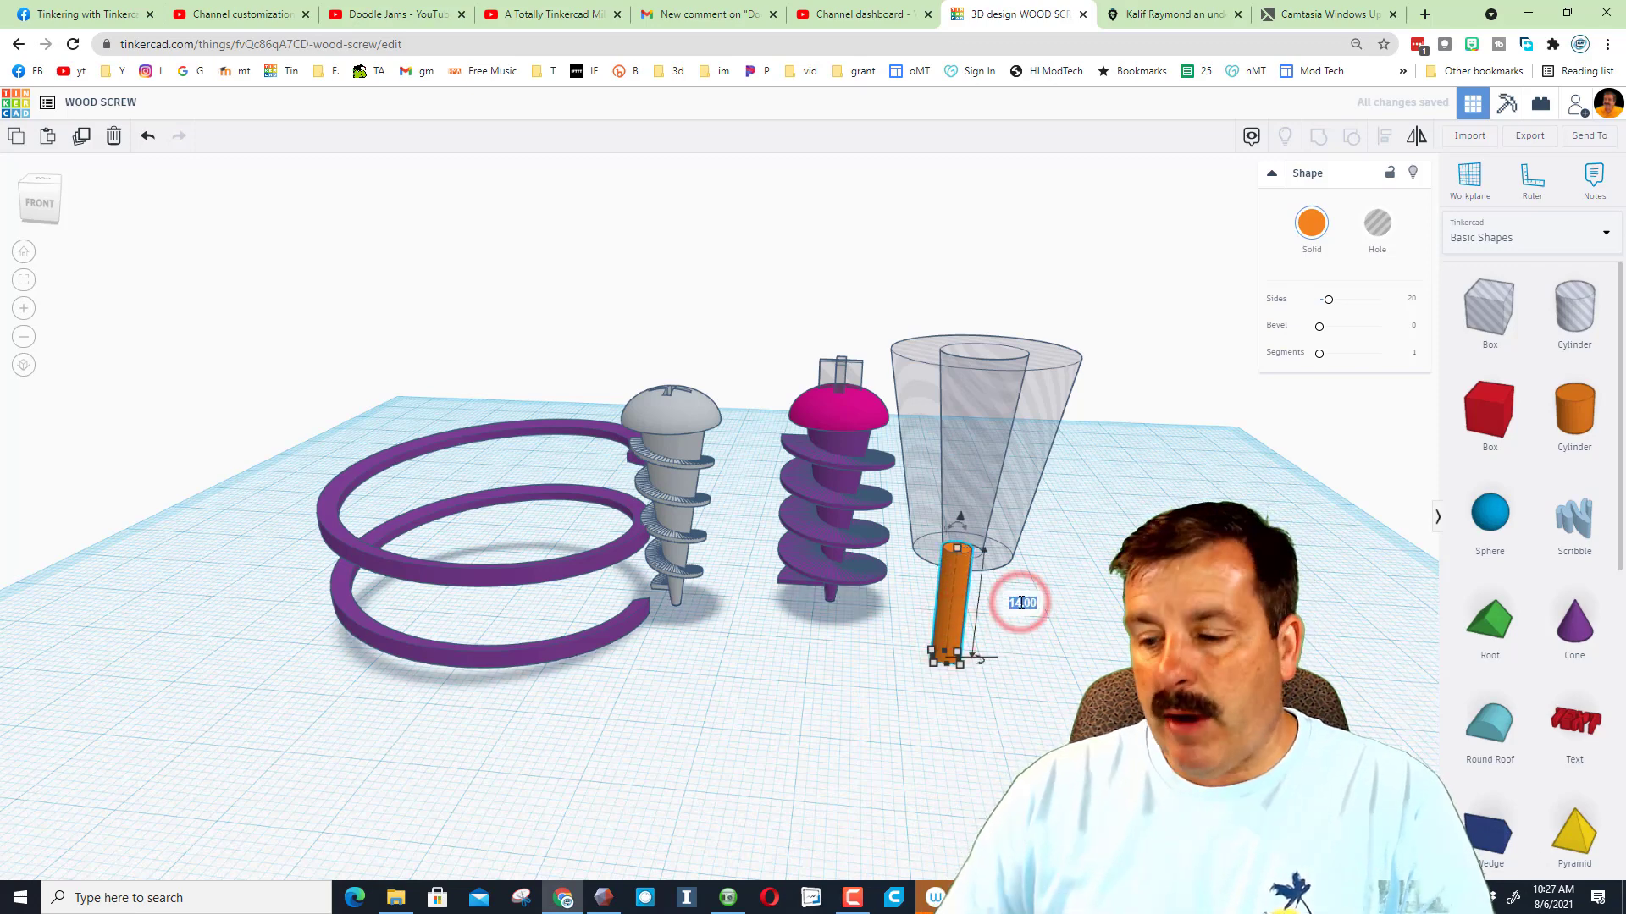
text(15)
key(Return)
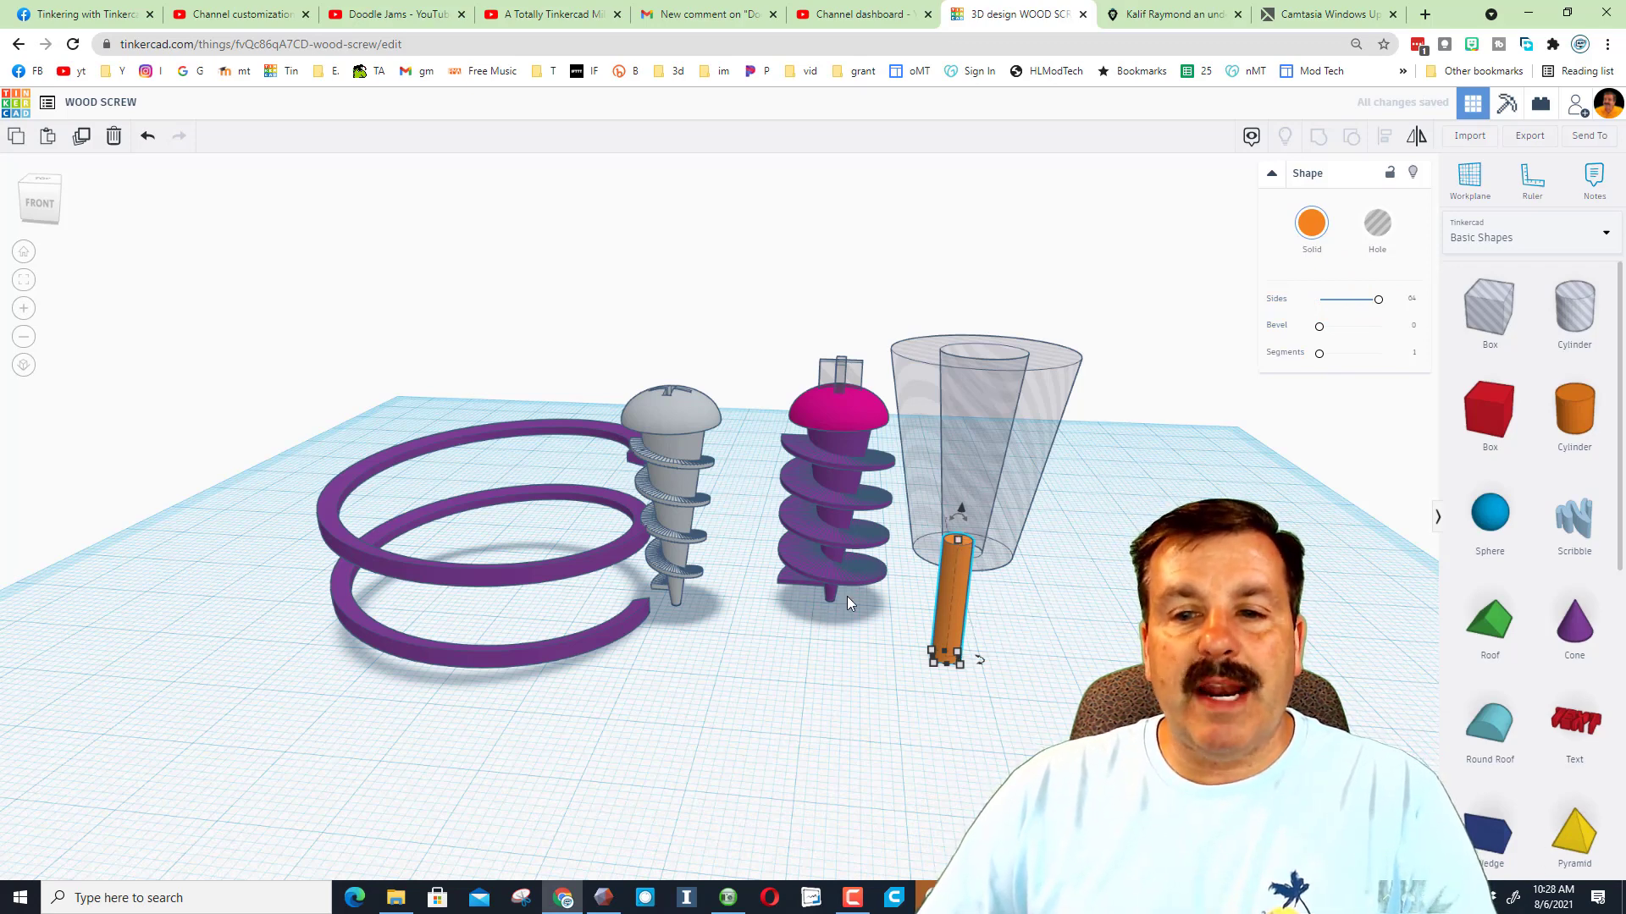
Set a temporary workplane on top of the small orange cylinder and place a cone on it.
click(1469, 178)
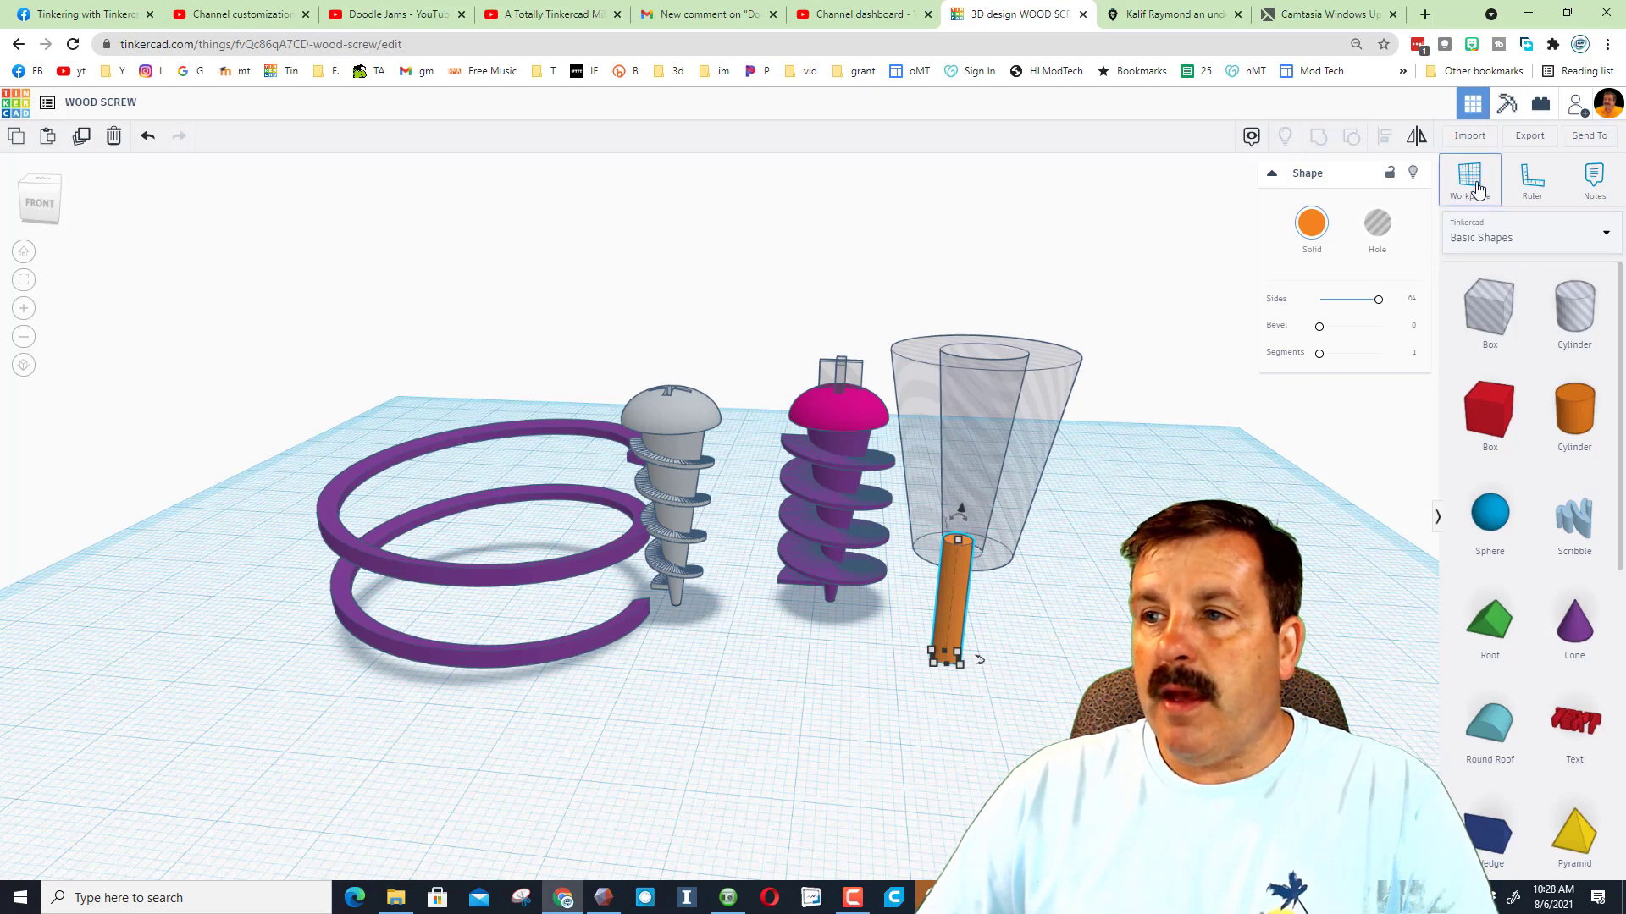
click(957, 540)
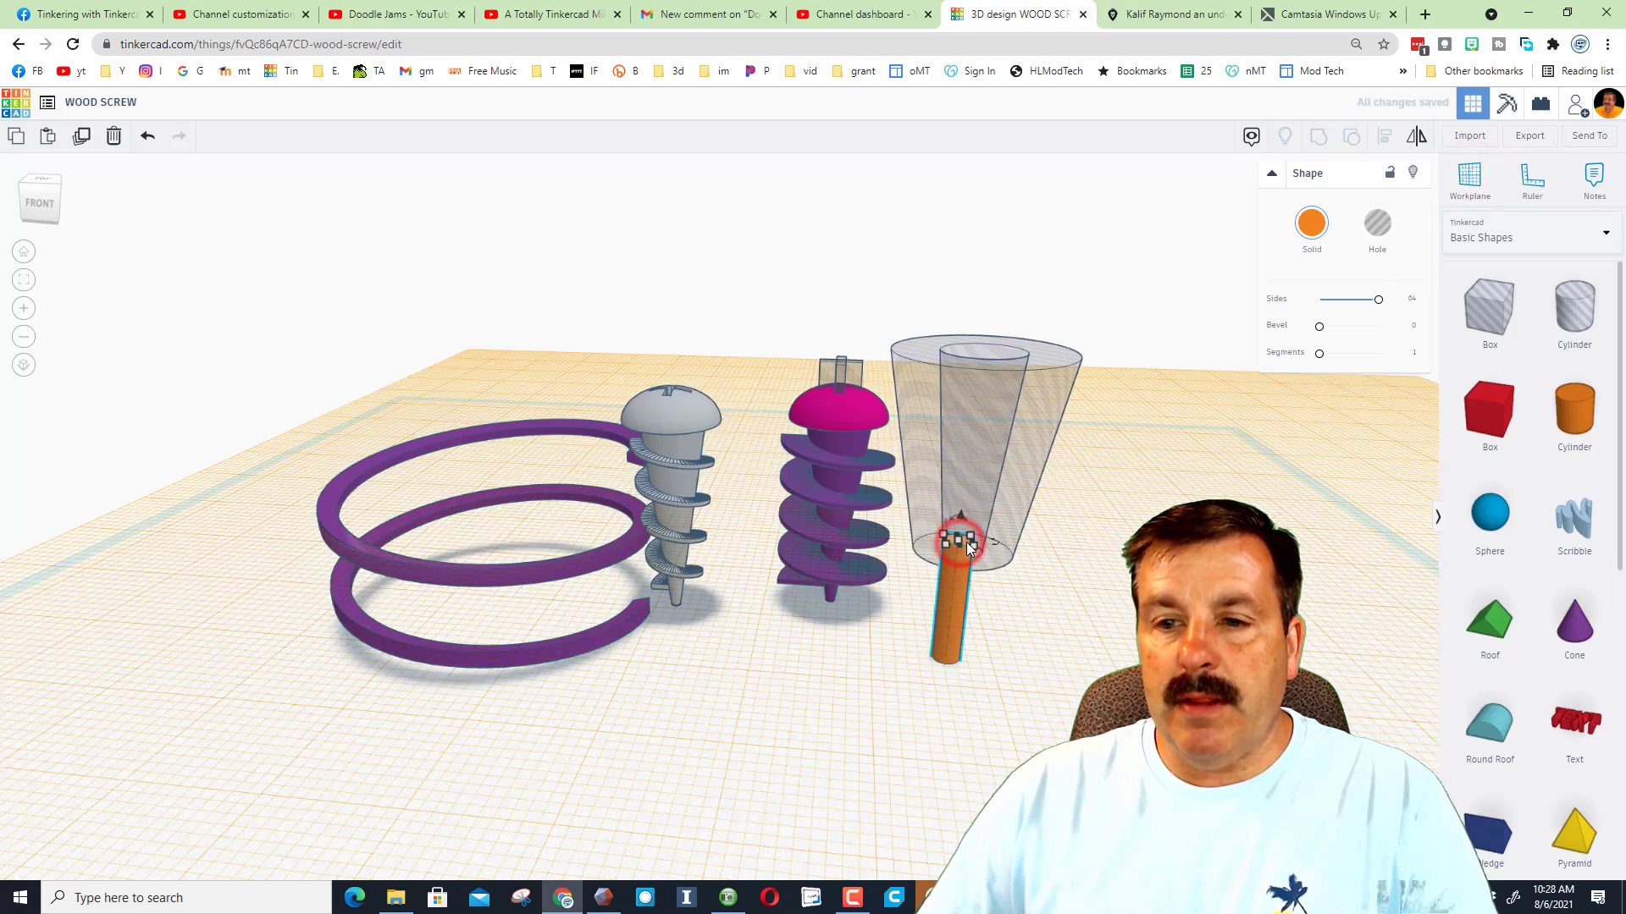
click(1574, 622)
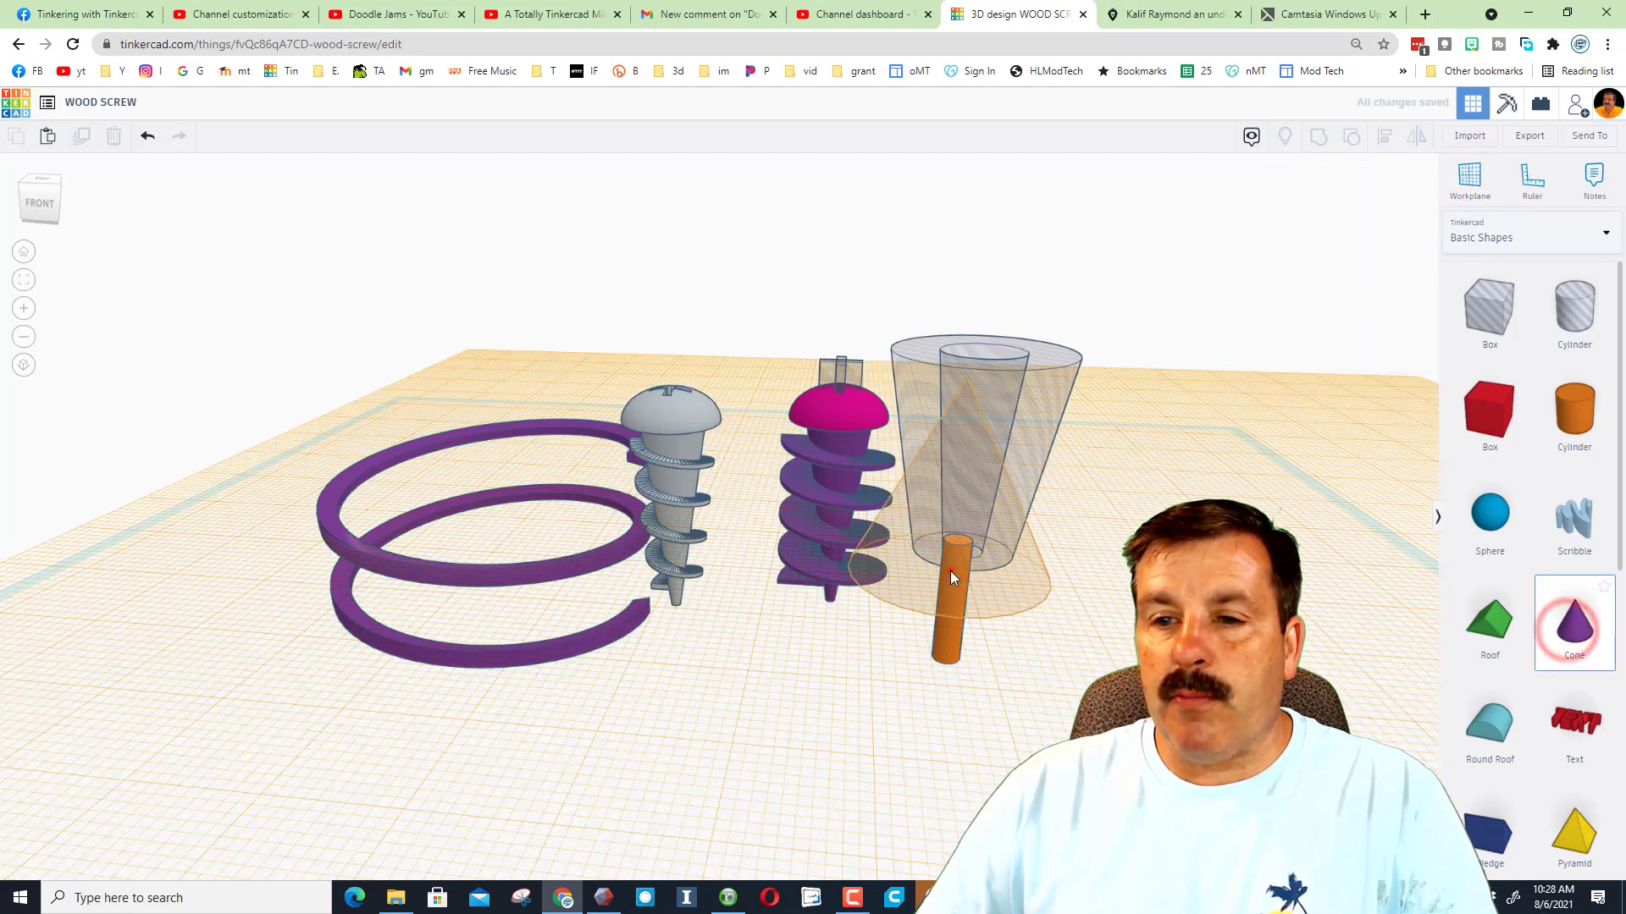
click(951, 570)
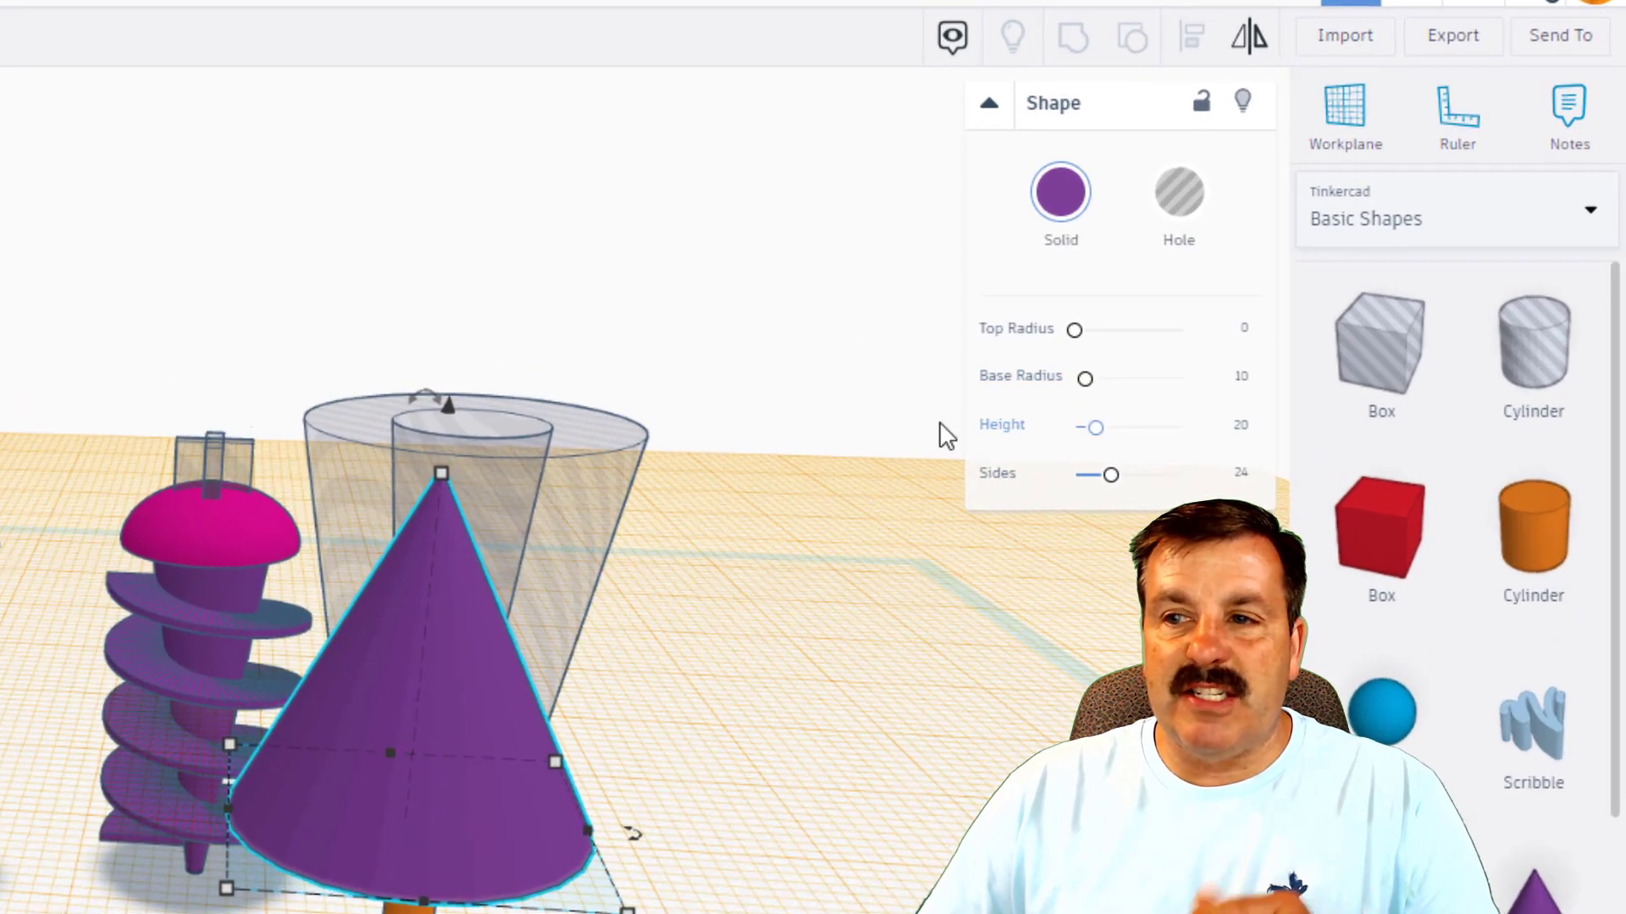
Set the cone's base radius to 1.5 and its height to 4.
click(1245, 376)
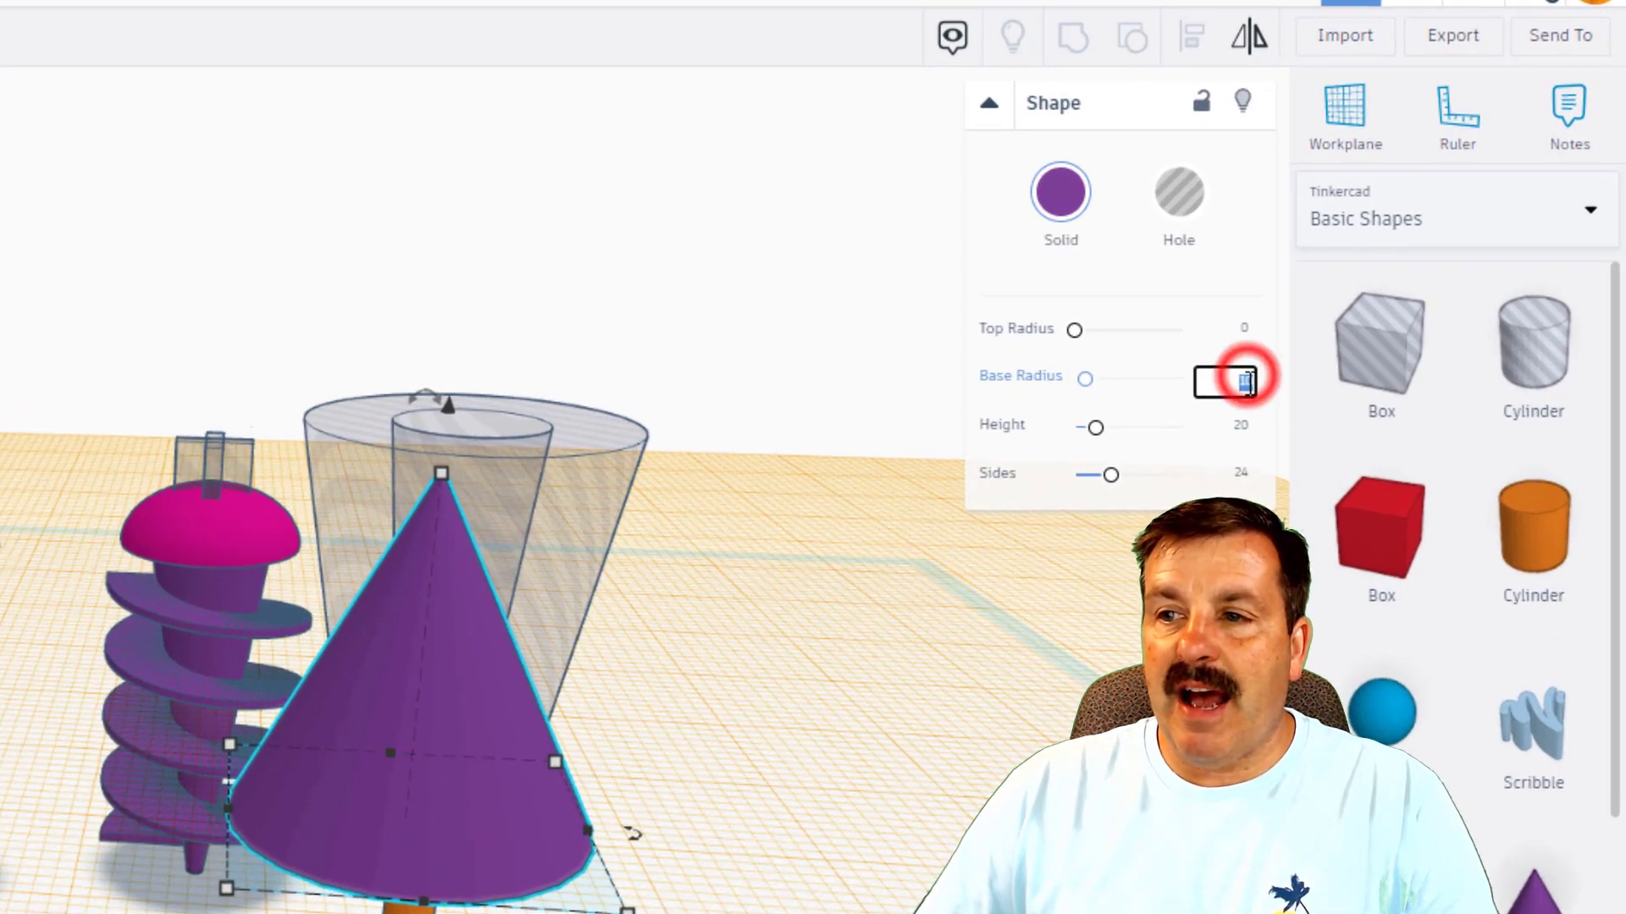
text(1.5)
key(Return)
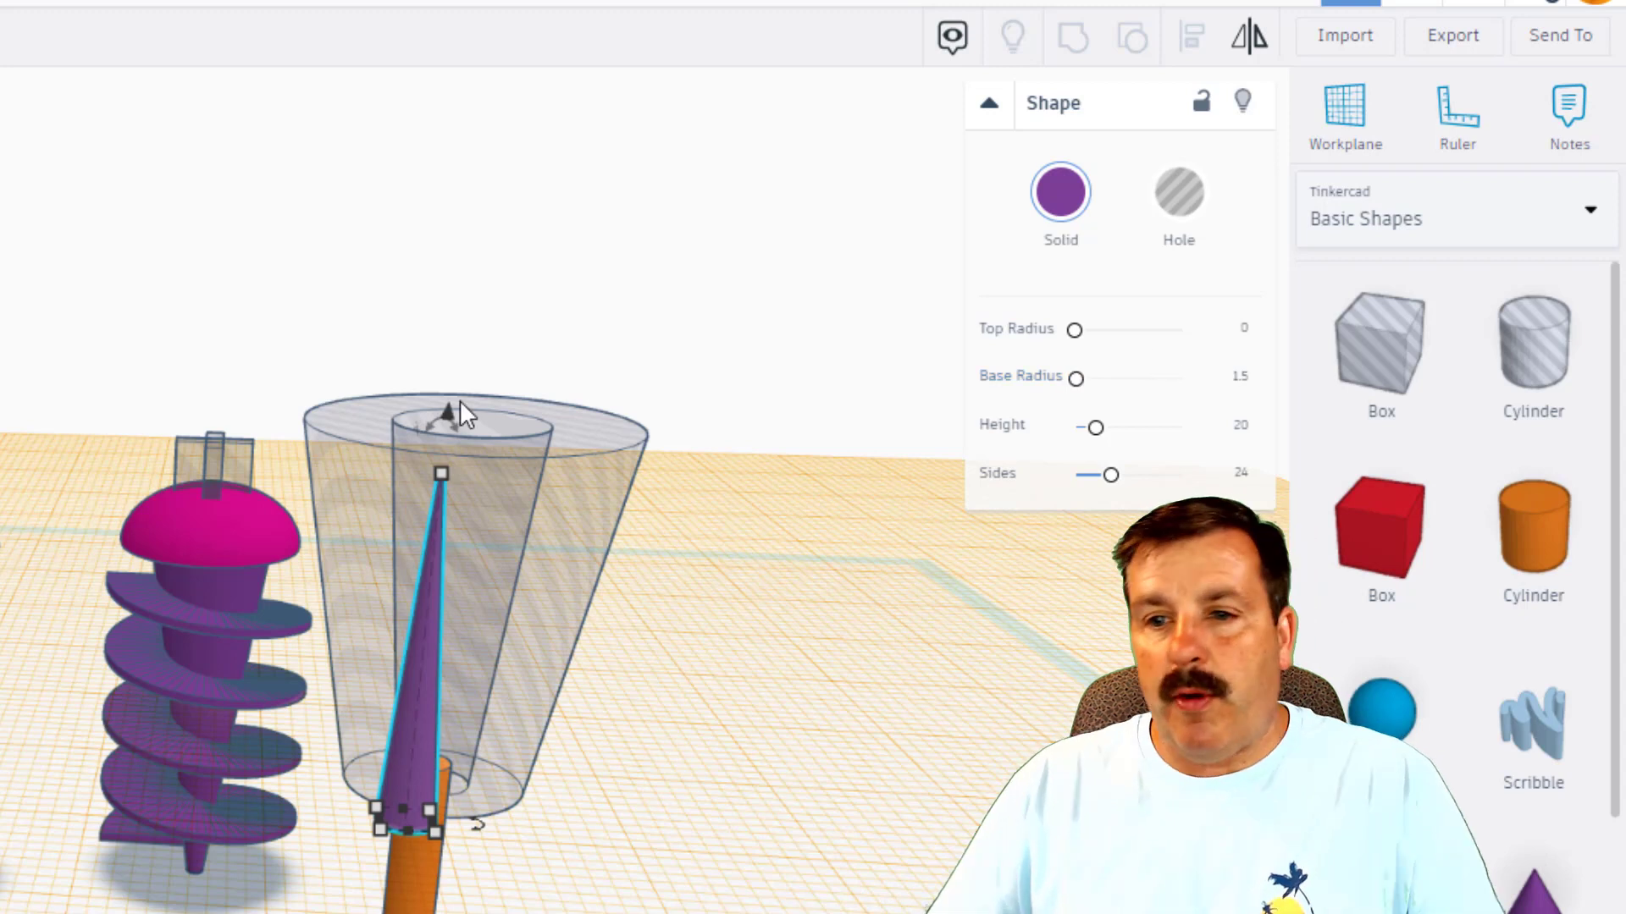
click(1247, 427)
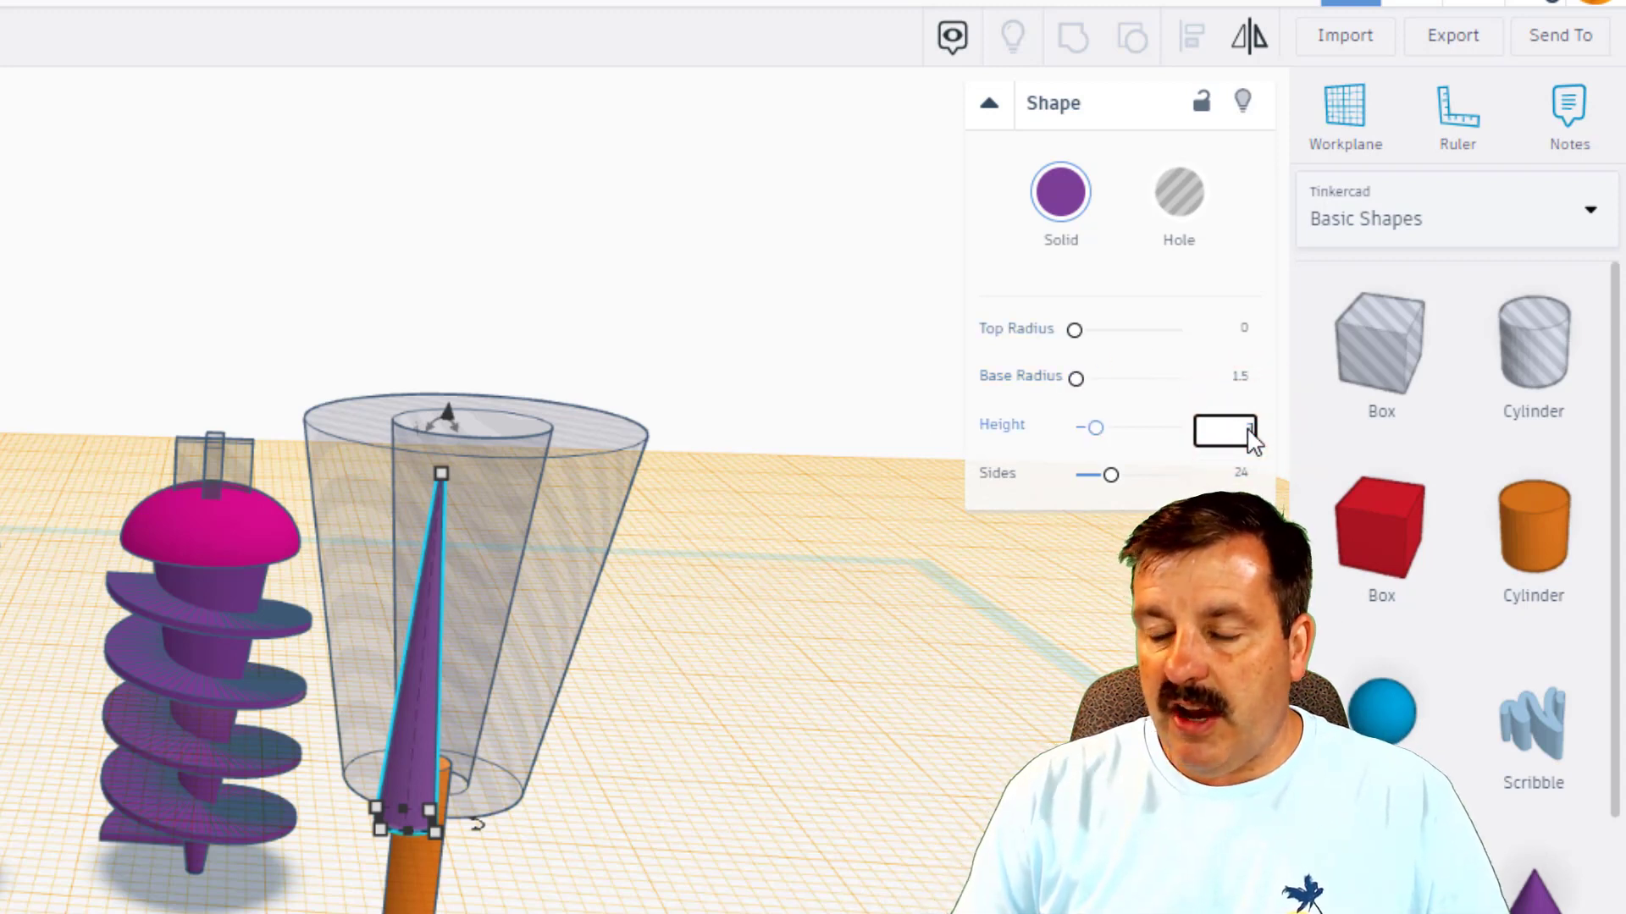
text(2)
key(Return)
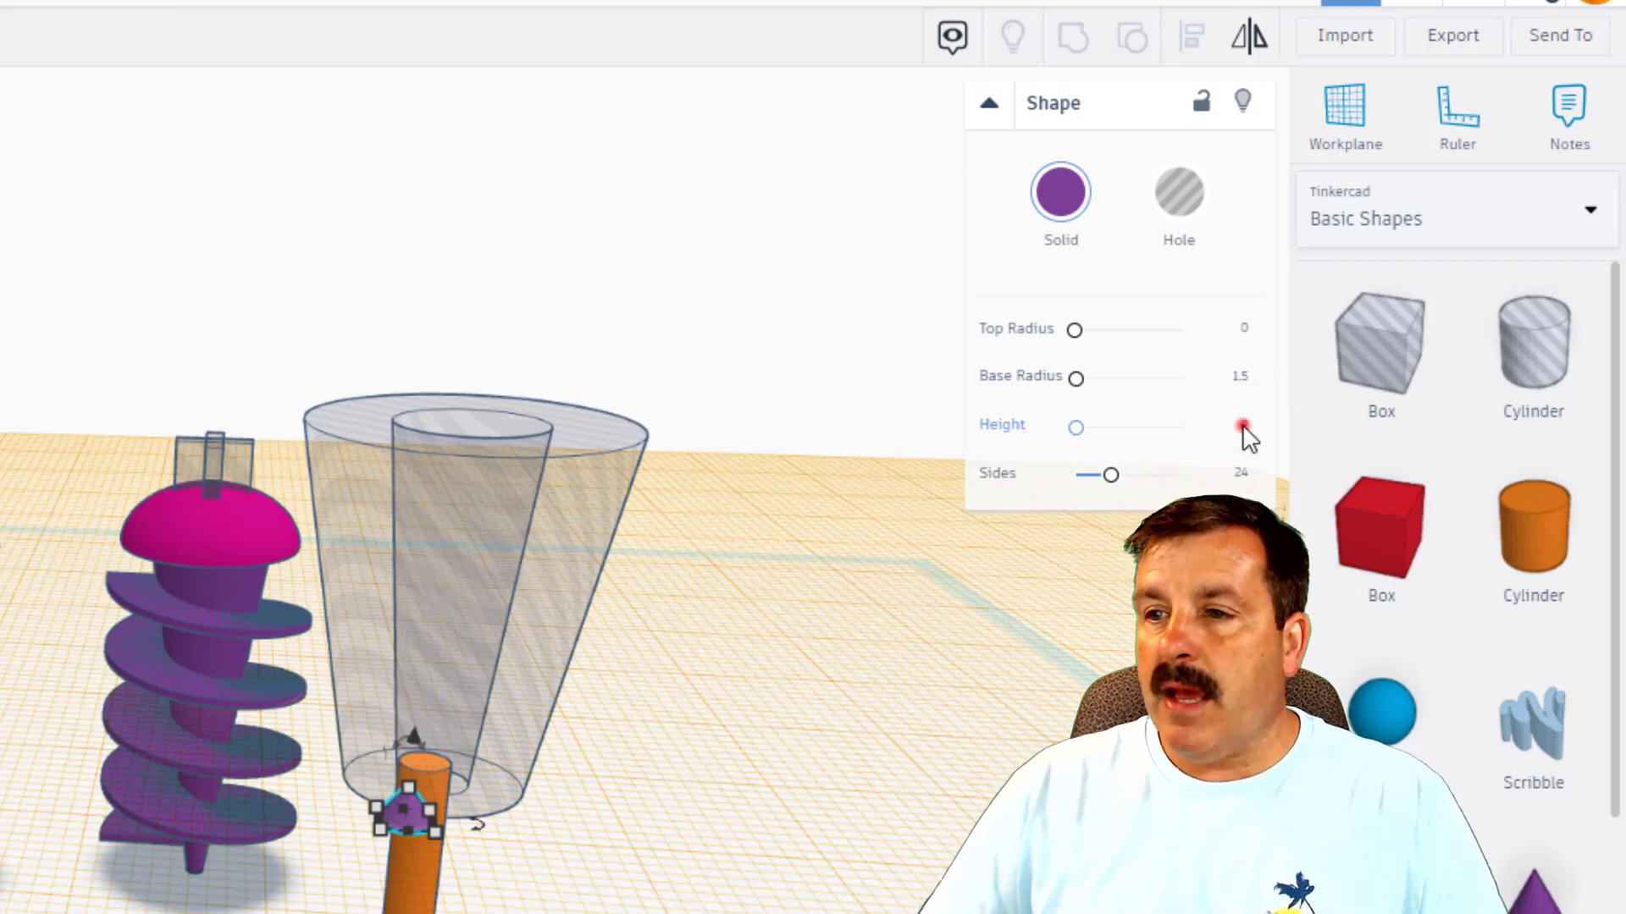
click(1242, 427)
text(4)
key(Return)
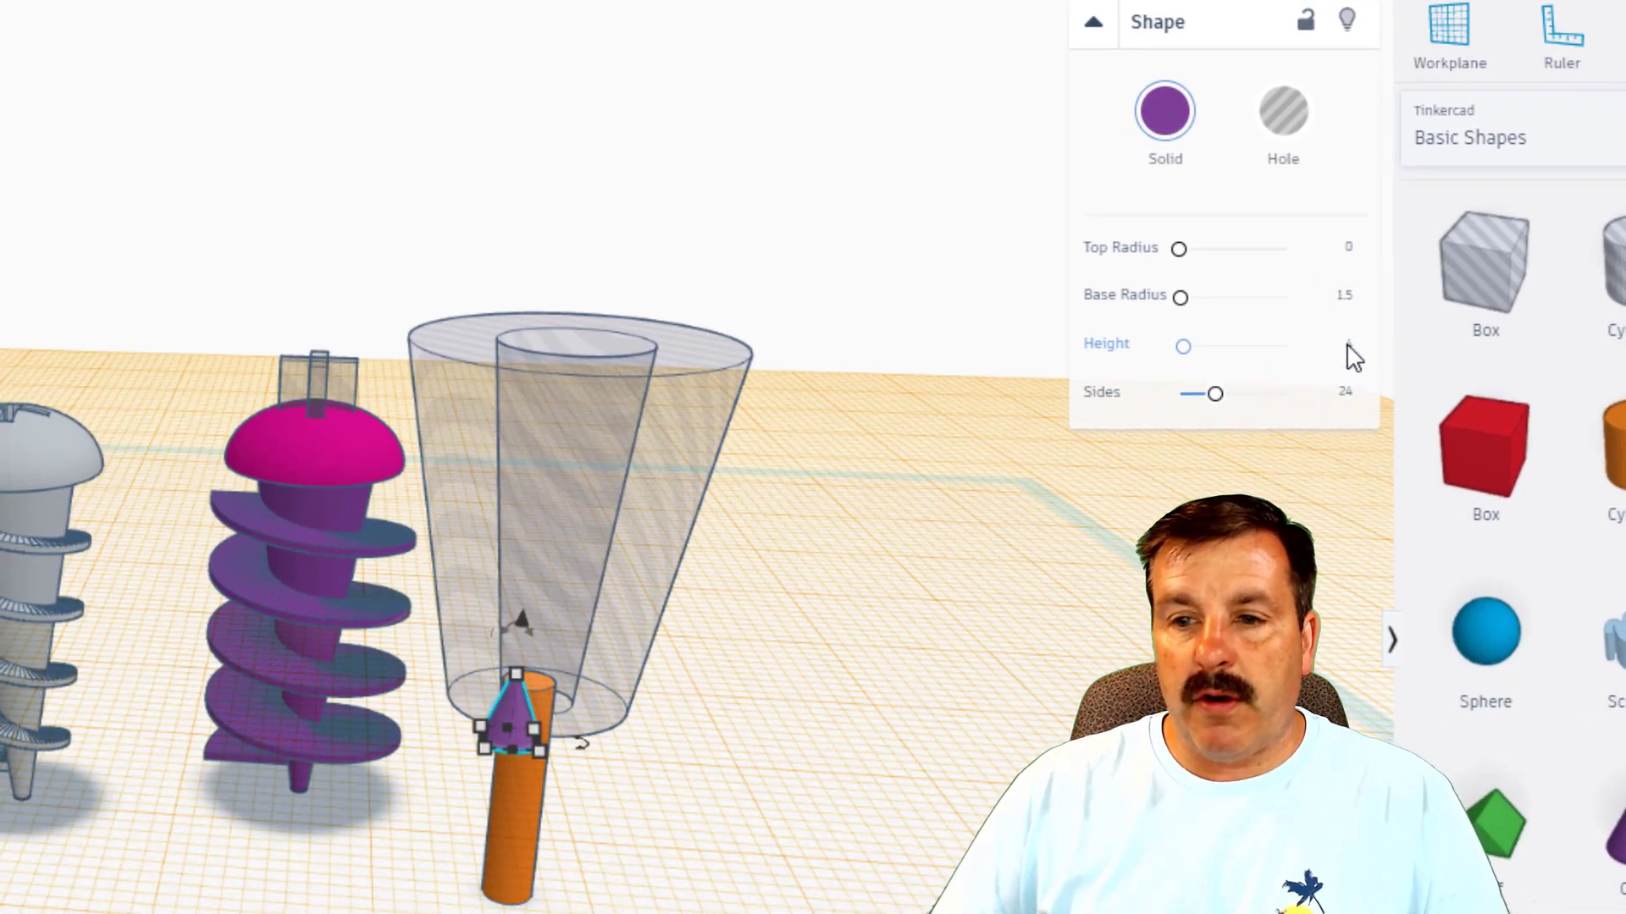
Select the small purple cone with the orange cylinder and align them so the cone sits centered on the cylinder.
right_drag(566, 773, 439, 913)
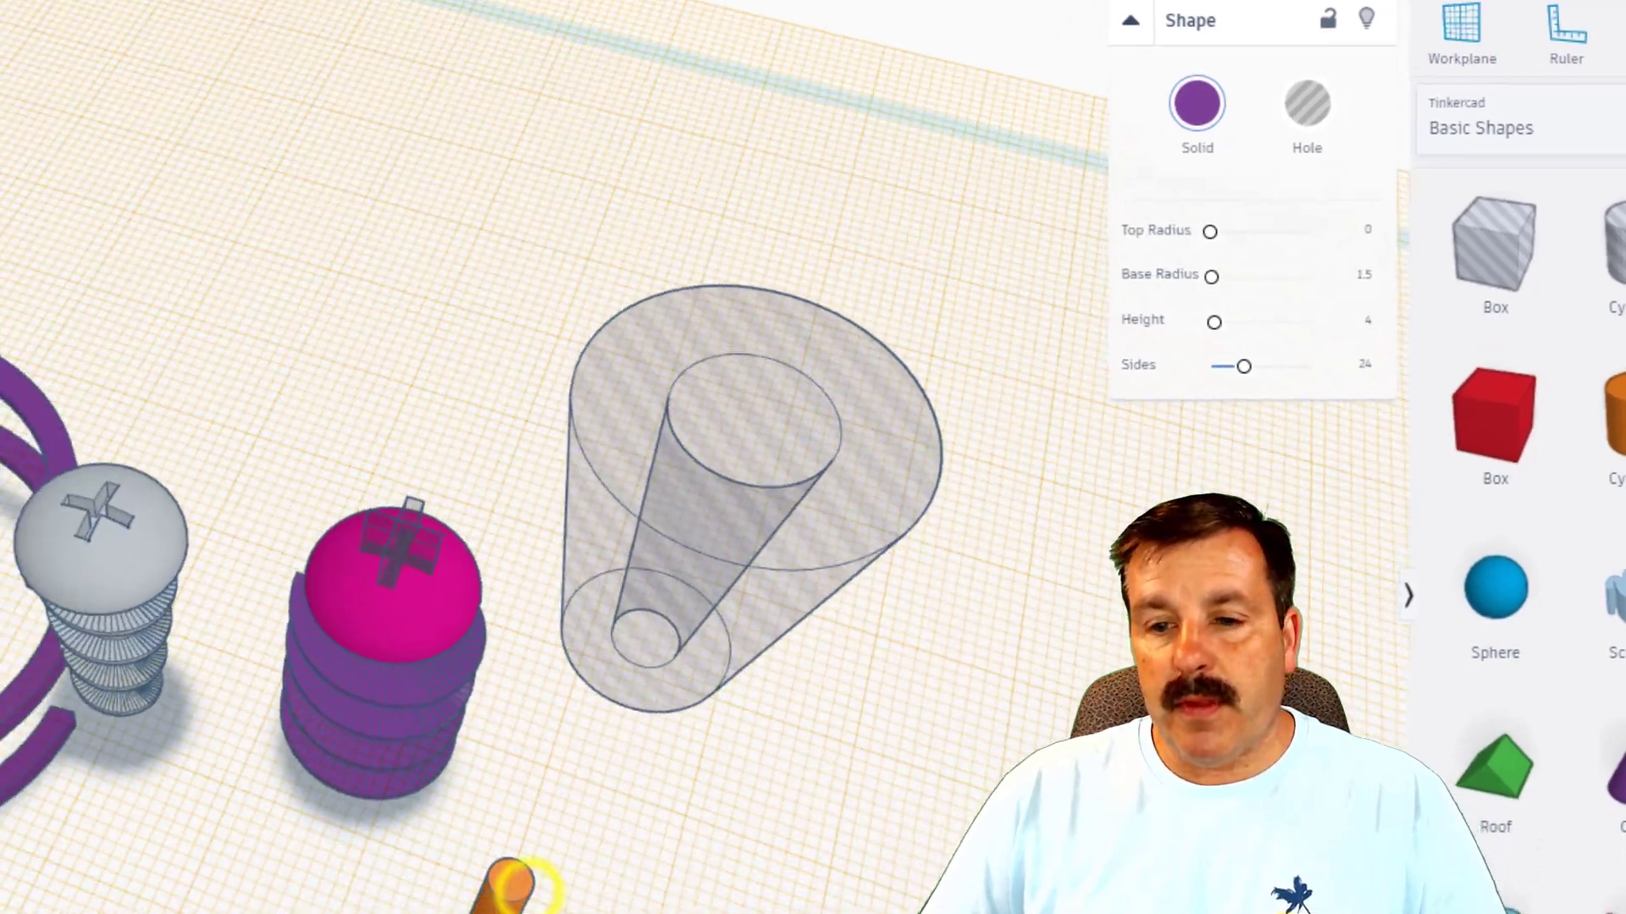
click(623, 862)
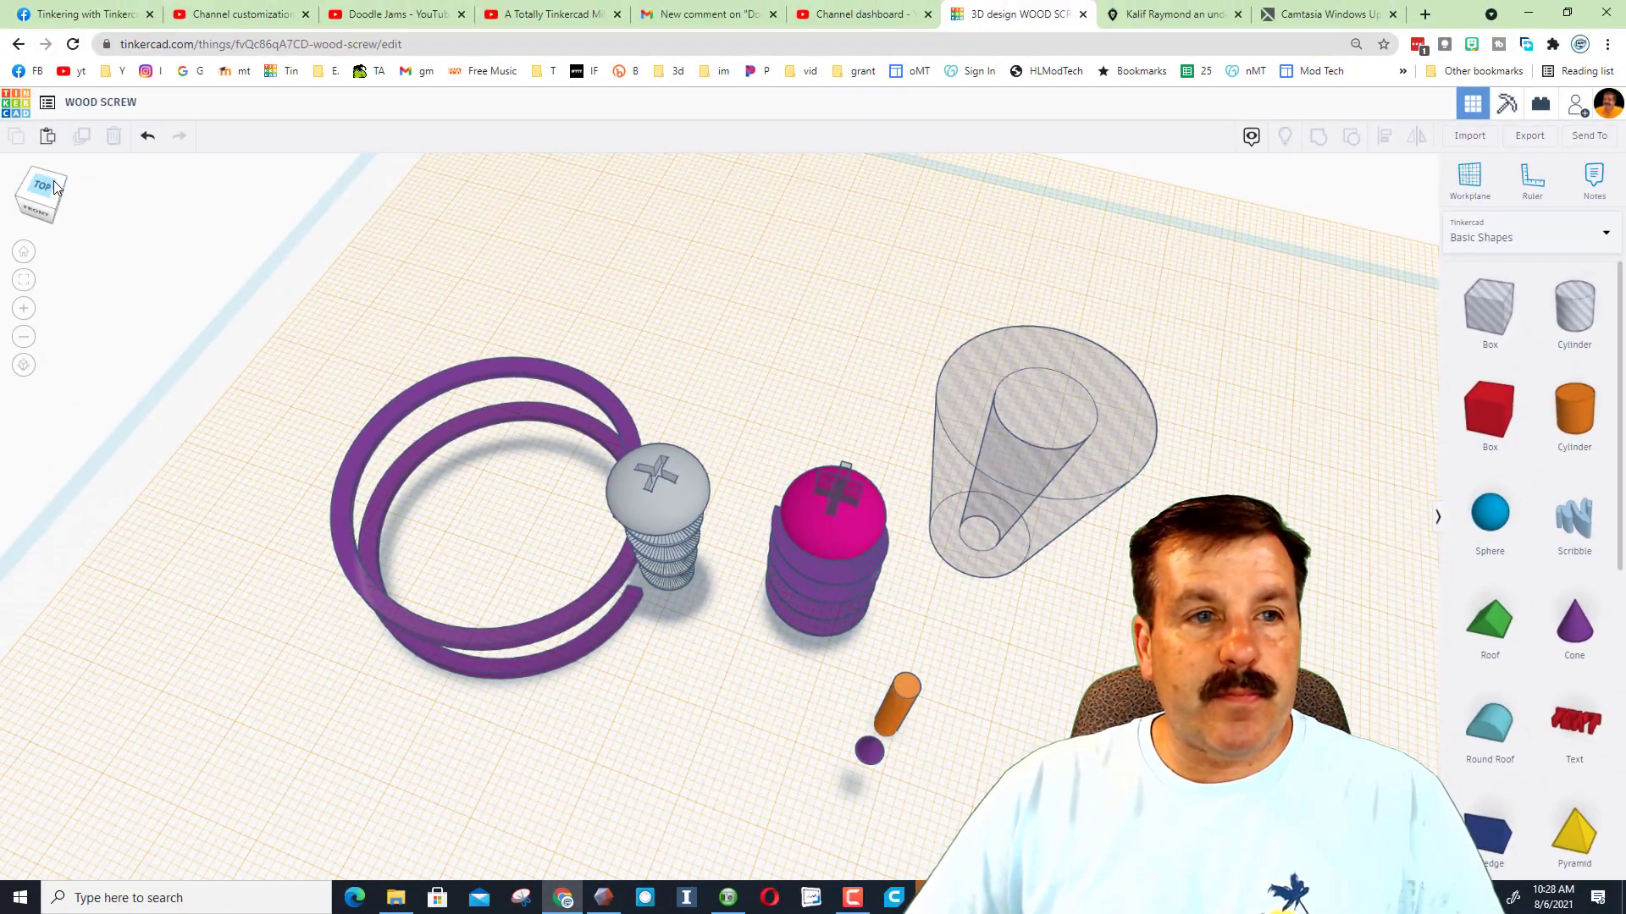
click(47, 185)
drag(887, 607, 968, 742)
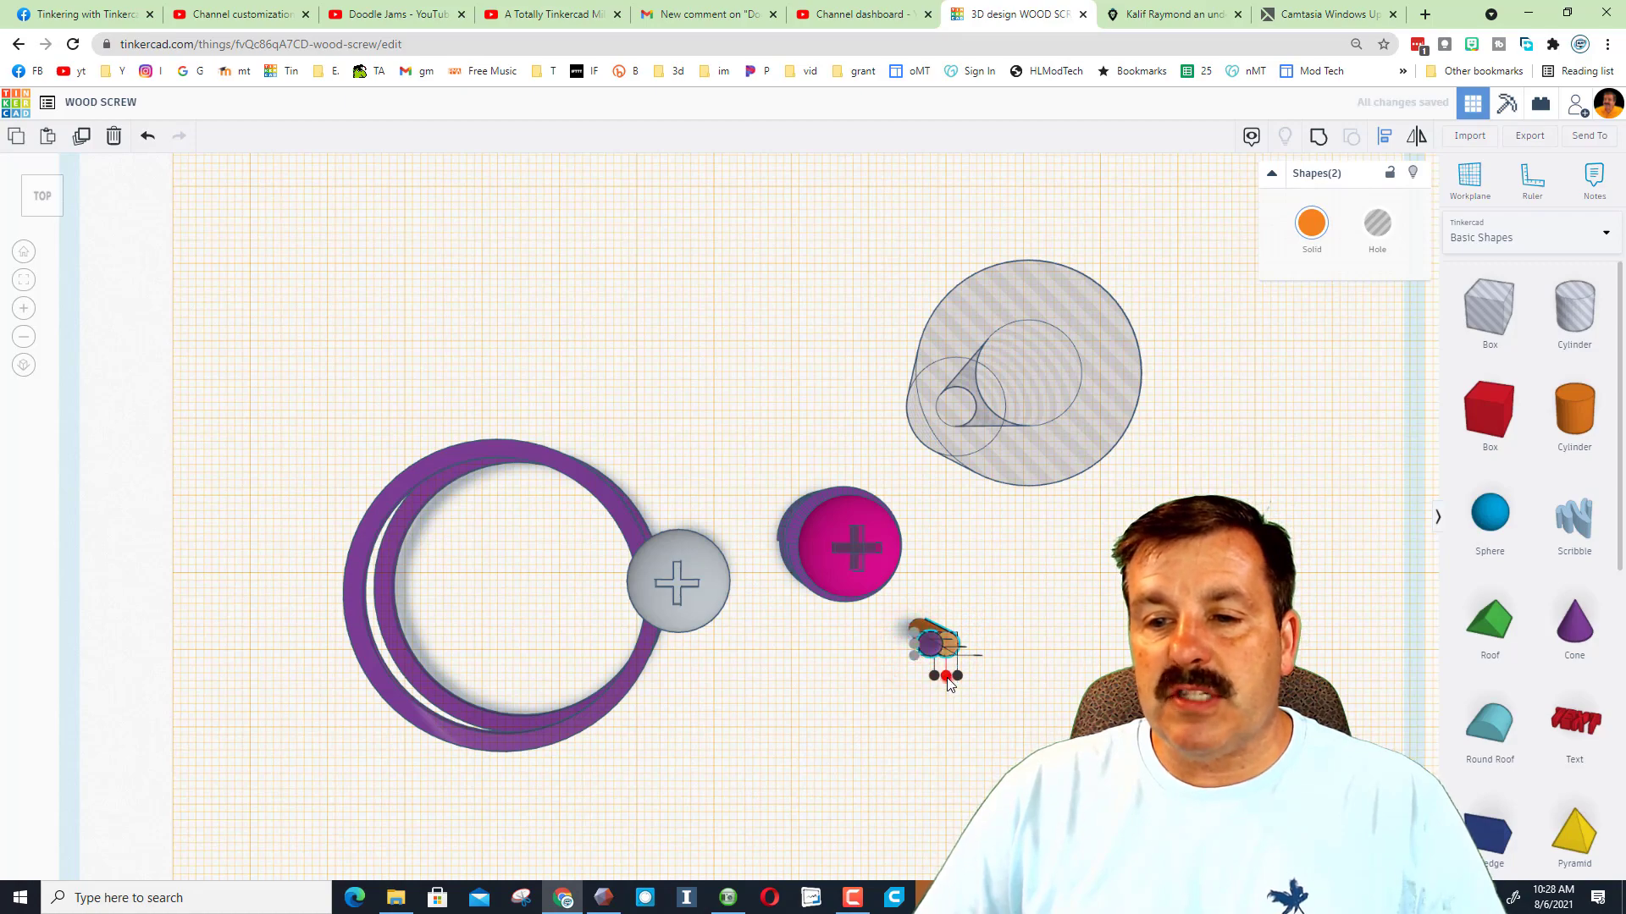
click(26, 211)
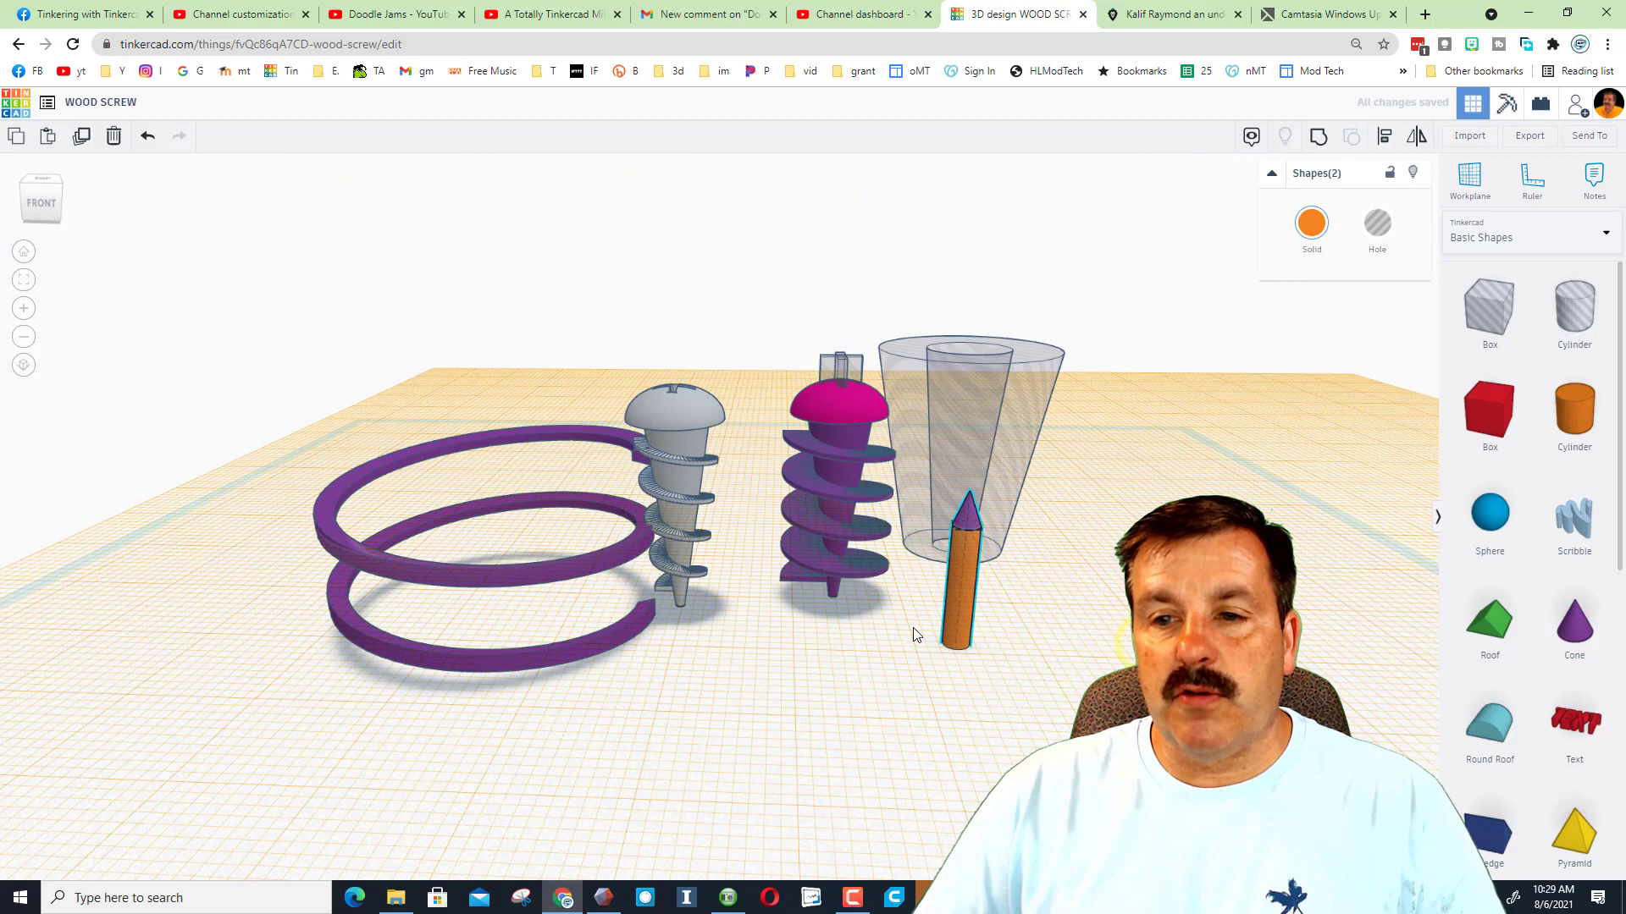
Reset the workplane to the base grid and group the cone and orange cylinder into one shape.
click(1453, 176)
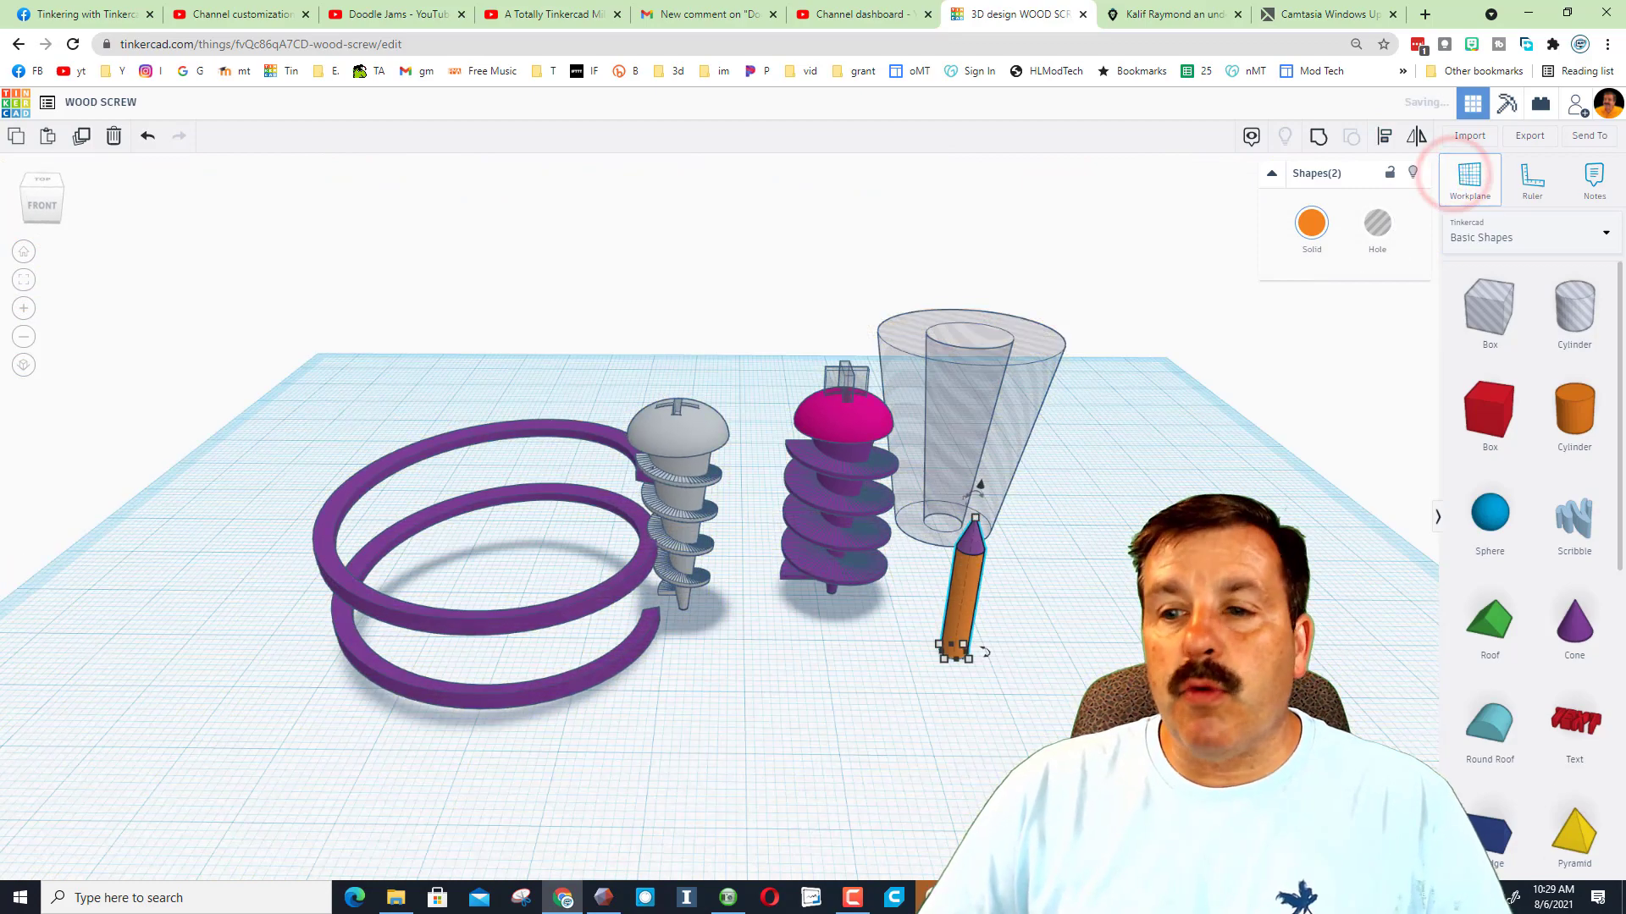
right_drag(997, 705, 1041, 745)
drag(1009, 490, 963, 565)
click(1315, 138)
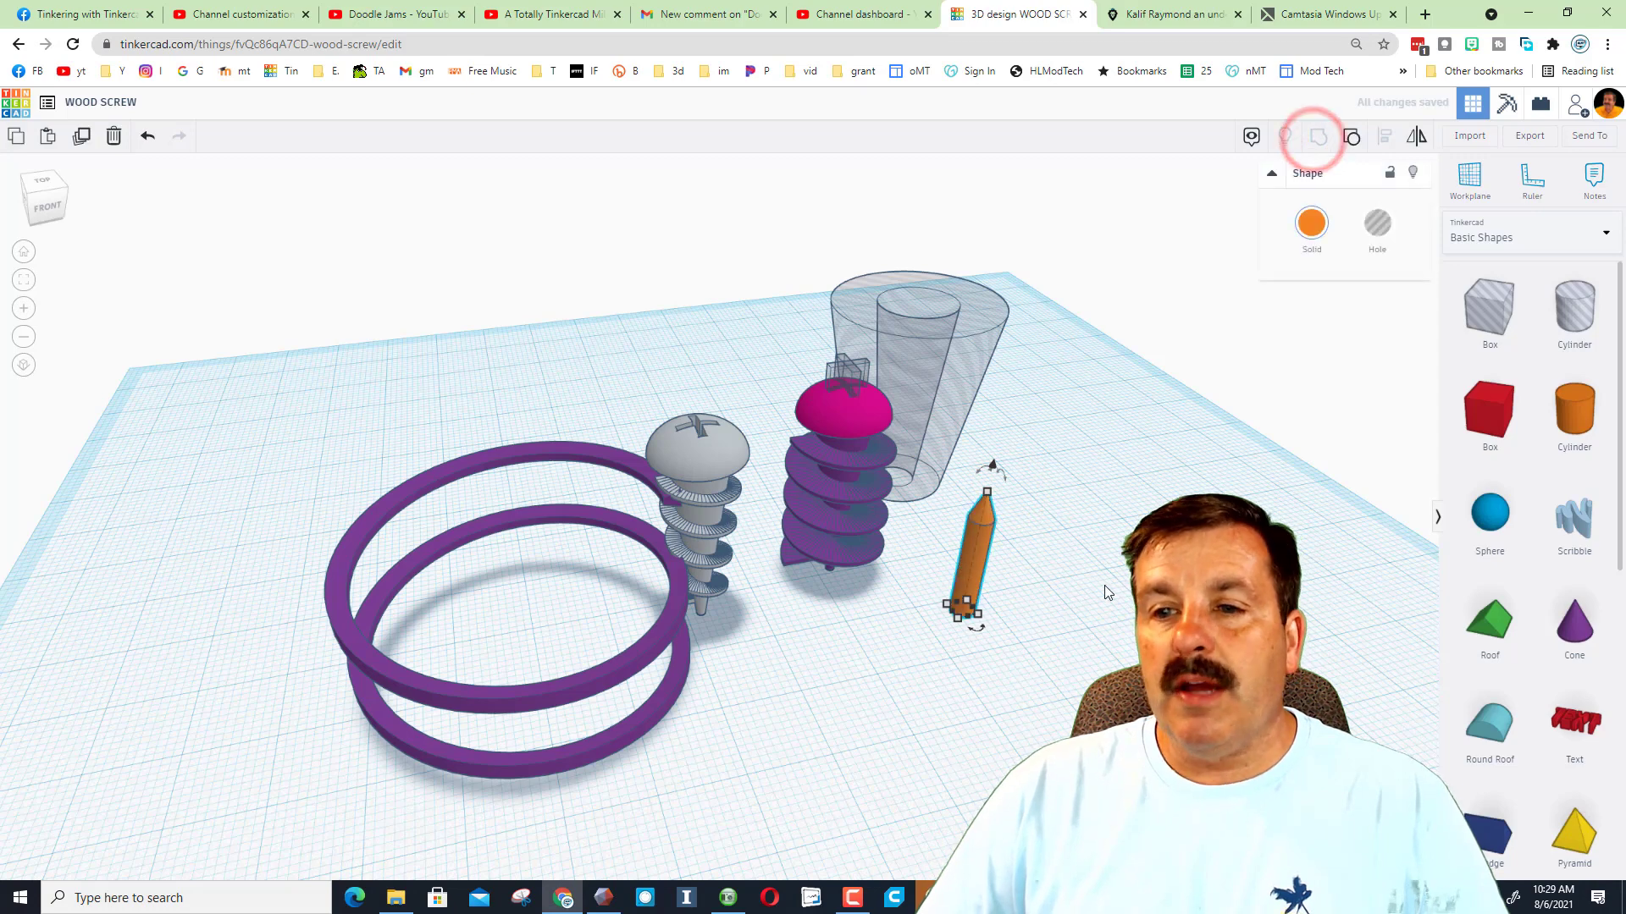
Mirror the grouped orange shape vertically so that its pointed tip faces down.
right_drag(990, 464, 980, 541)
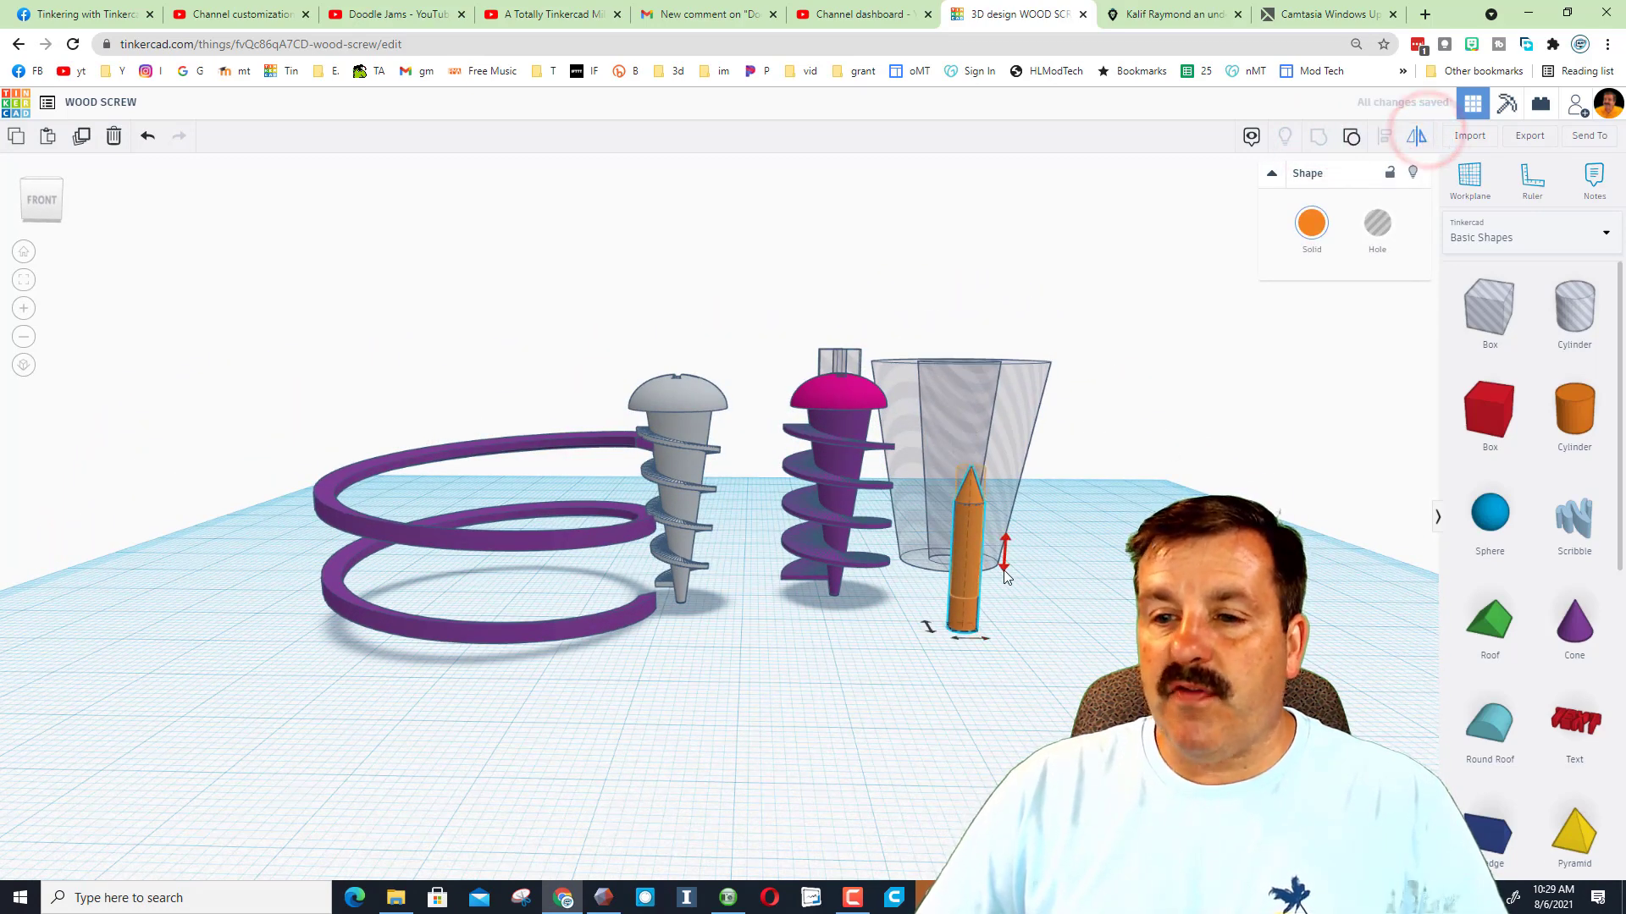
click(1066, 664)
mouse_move(933, 686)
right_down()
mouse_move(1059, 698)
mouse_move(1049, 711)
right_up()
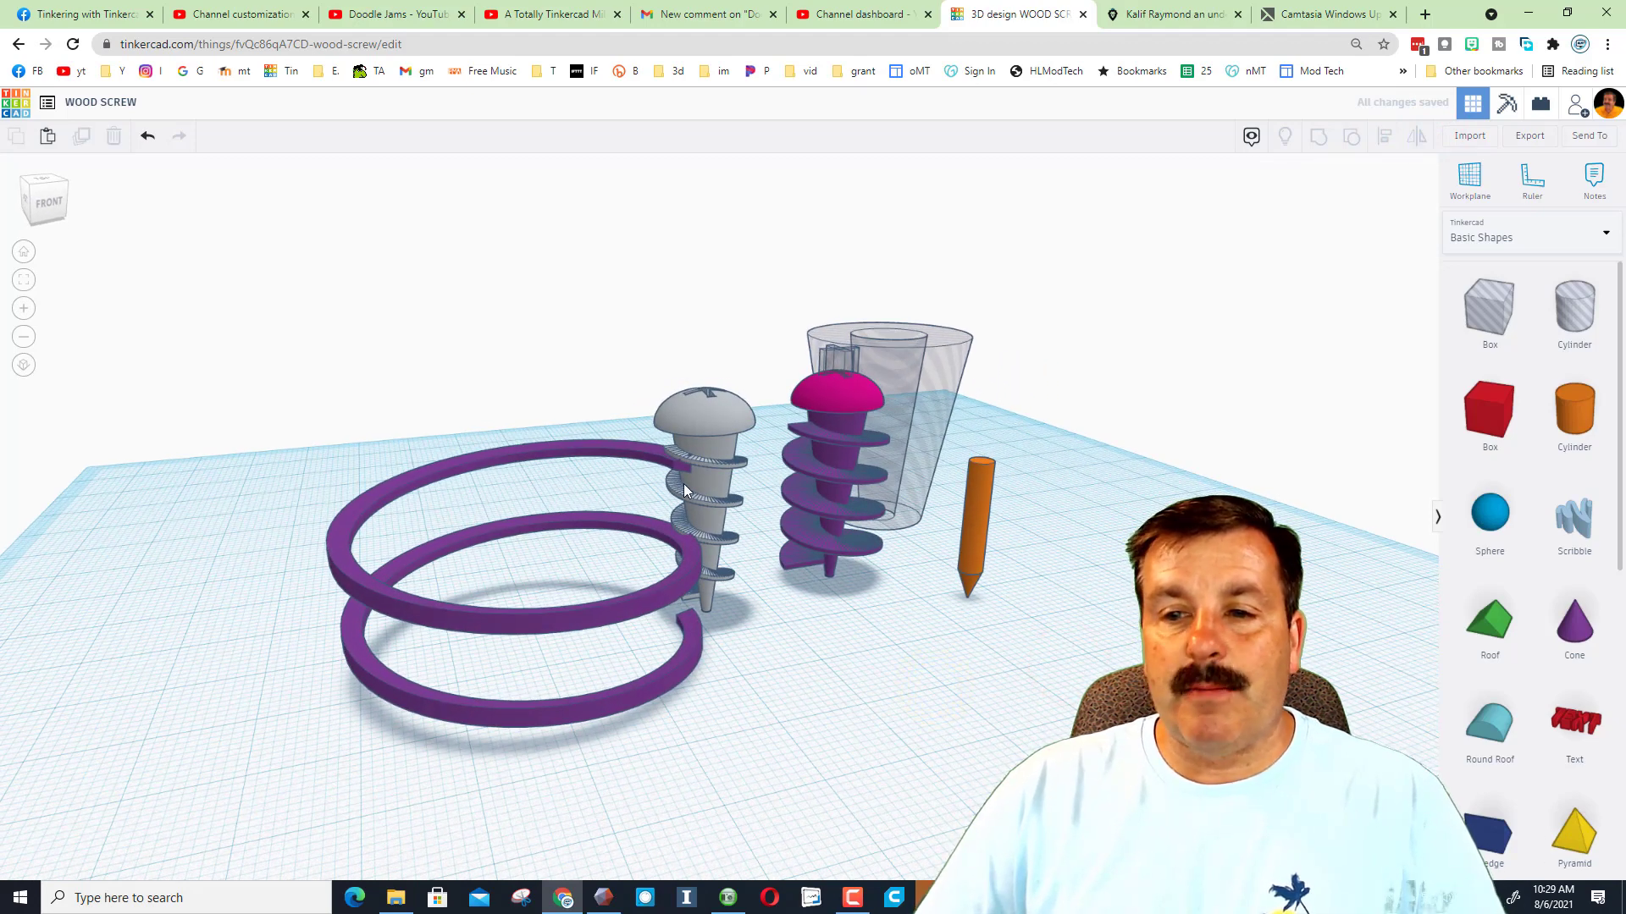
Set the large Screw Threads shape's inner radius to 0.2, outer radius to 5 and inner thread height to 0.5.
click(636, 616)
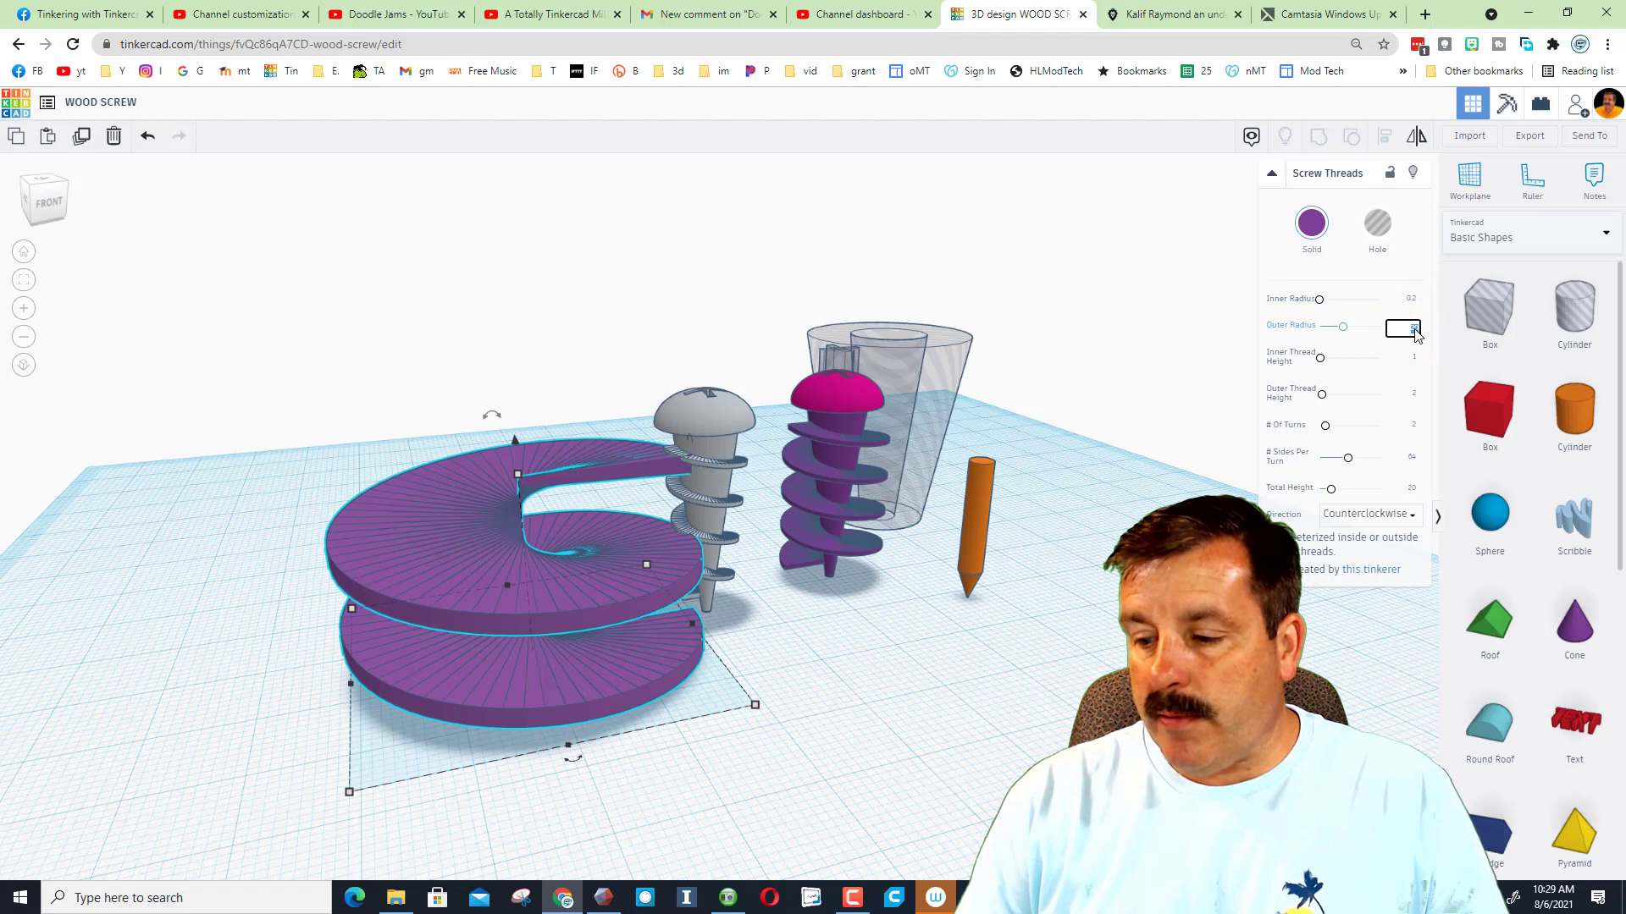
key(Return)
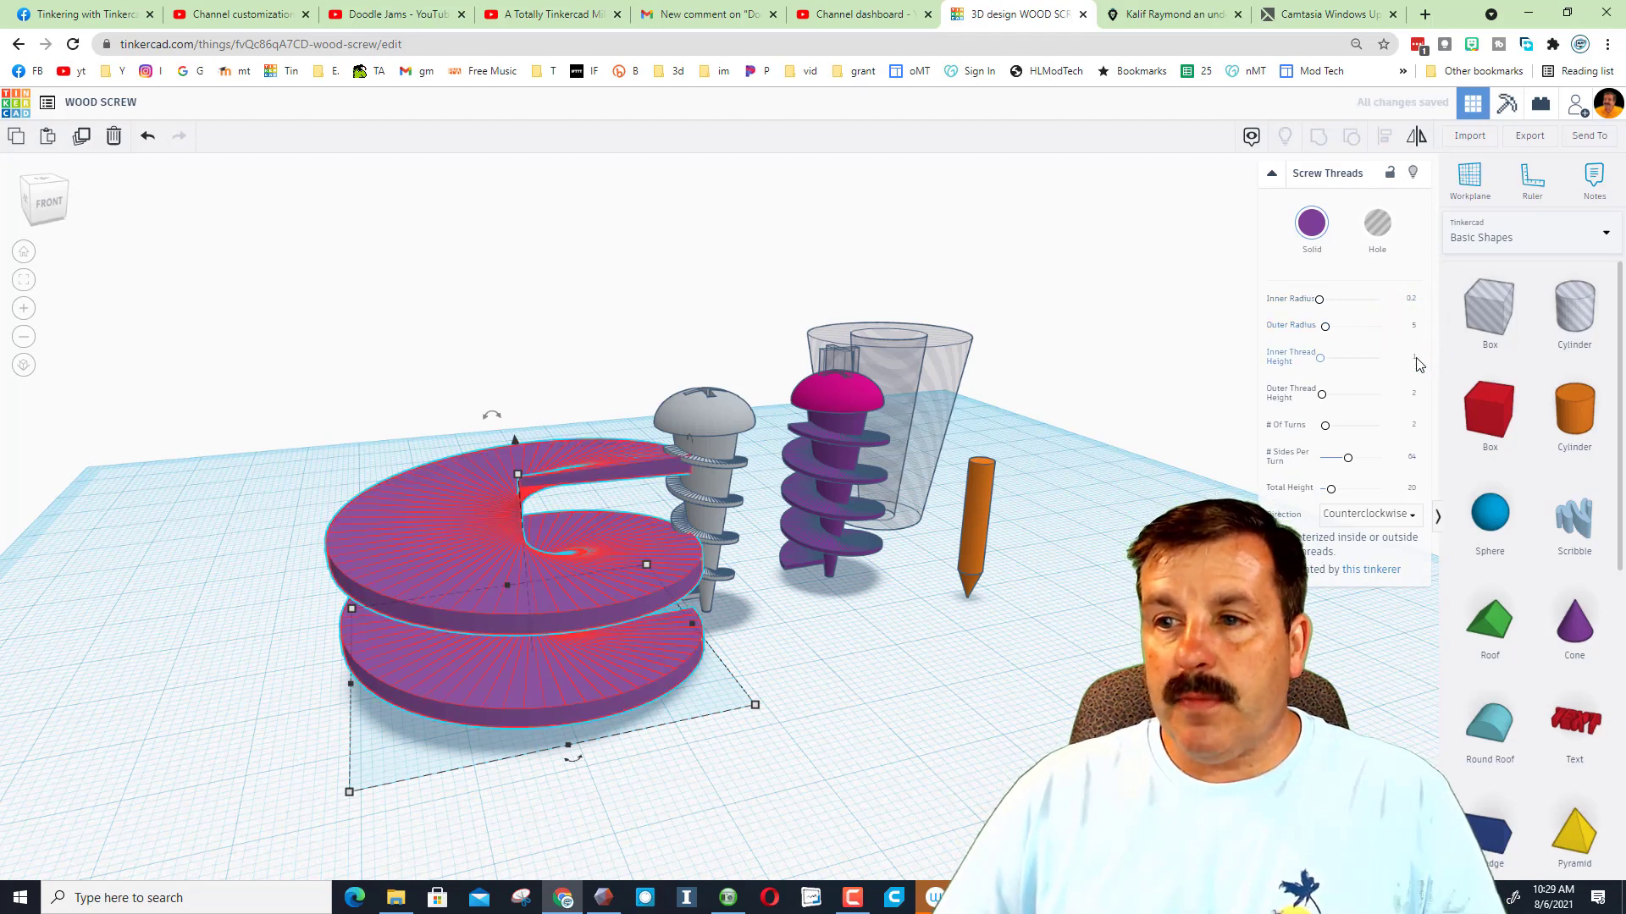
click(1416, 362)
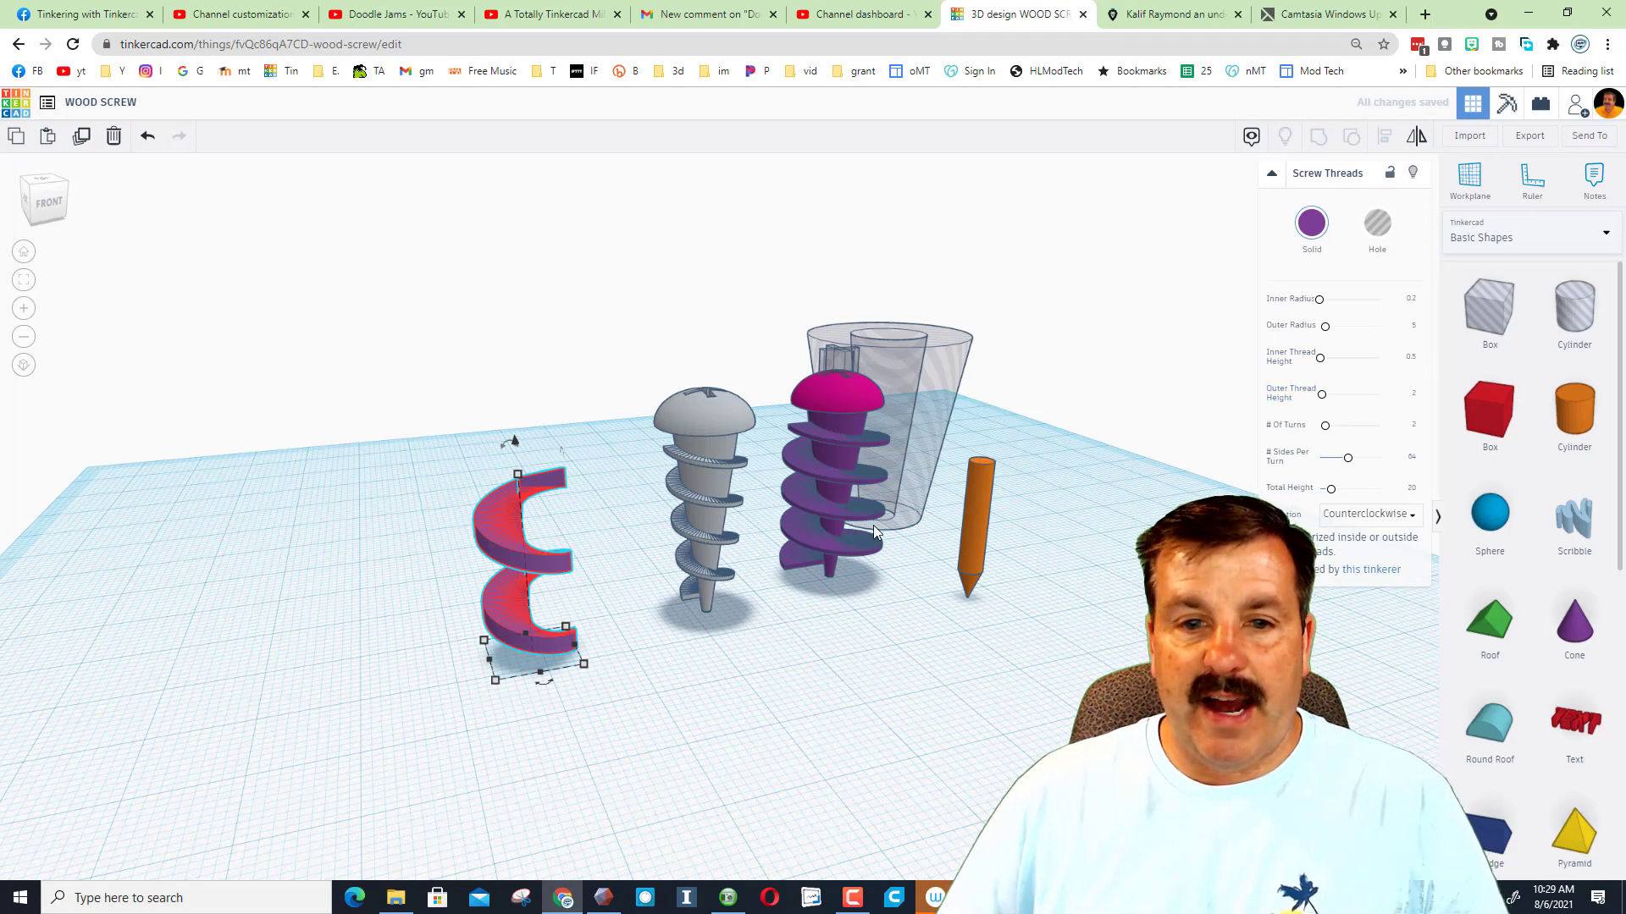
Move the threads around the pointed orange cylinder and give them 4 turns over a total height of 14.
mouse_move(518, 642)
mouse_down()
mouse_move(597, 681)
mouse_move(988, 591)
mouse_up()
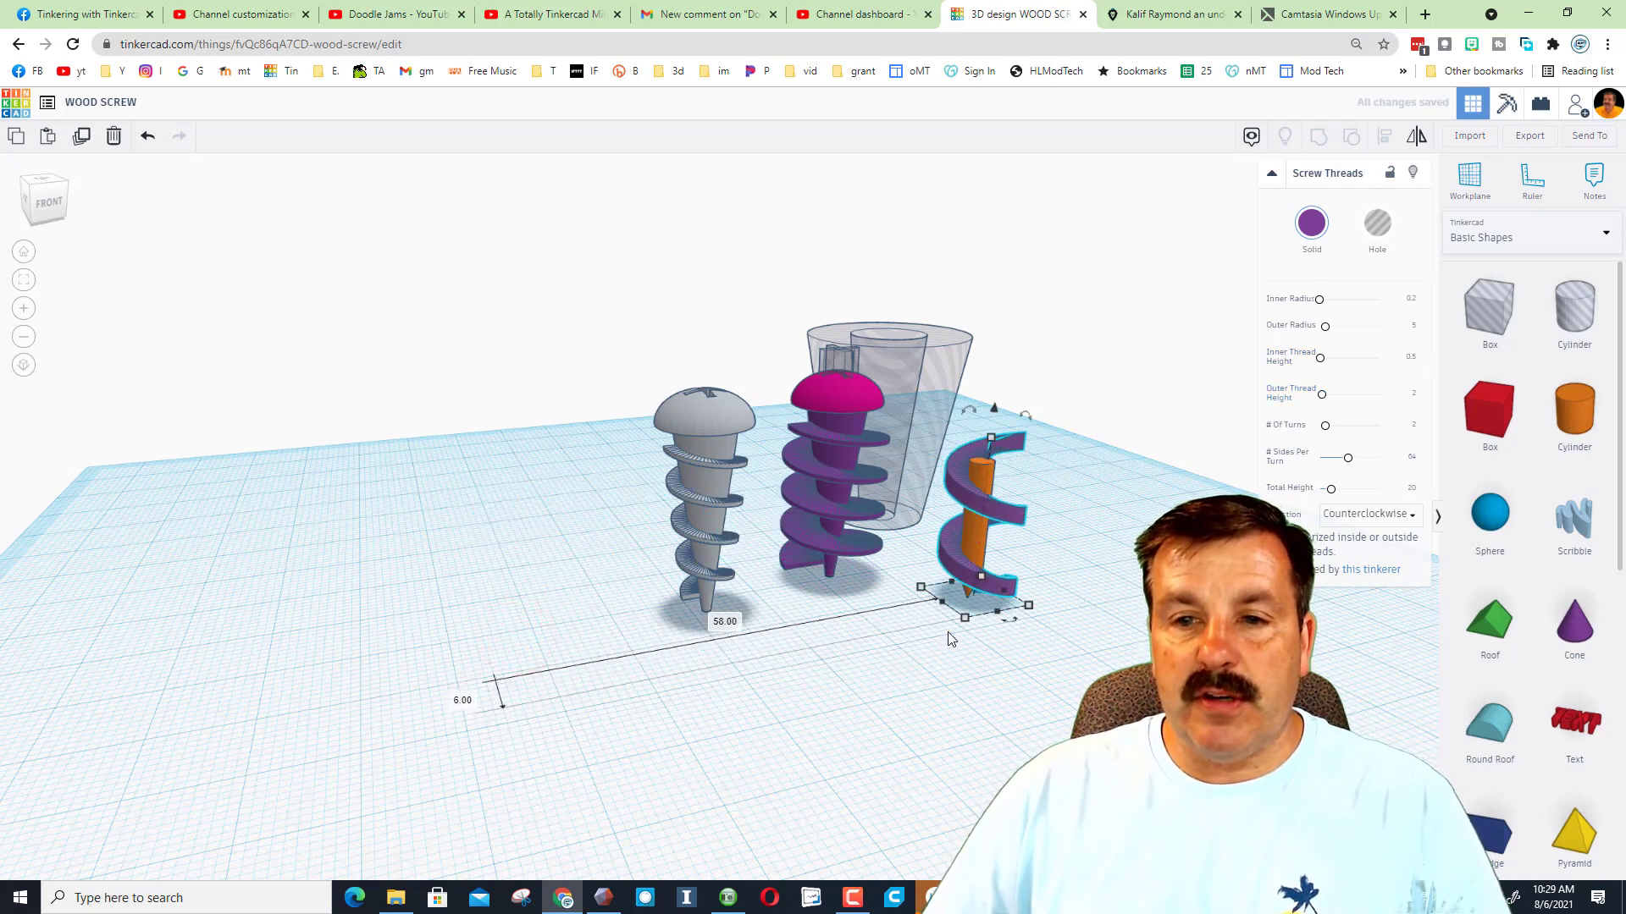
right_drag(949, 632, 906, 650)
click(1404, 433)
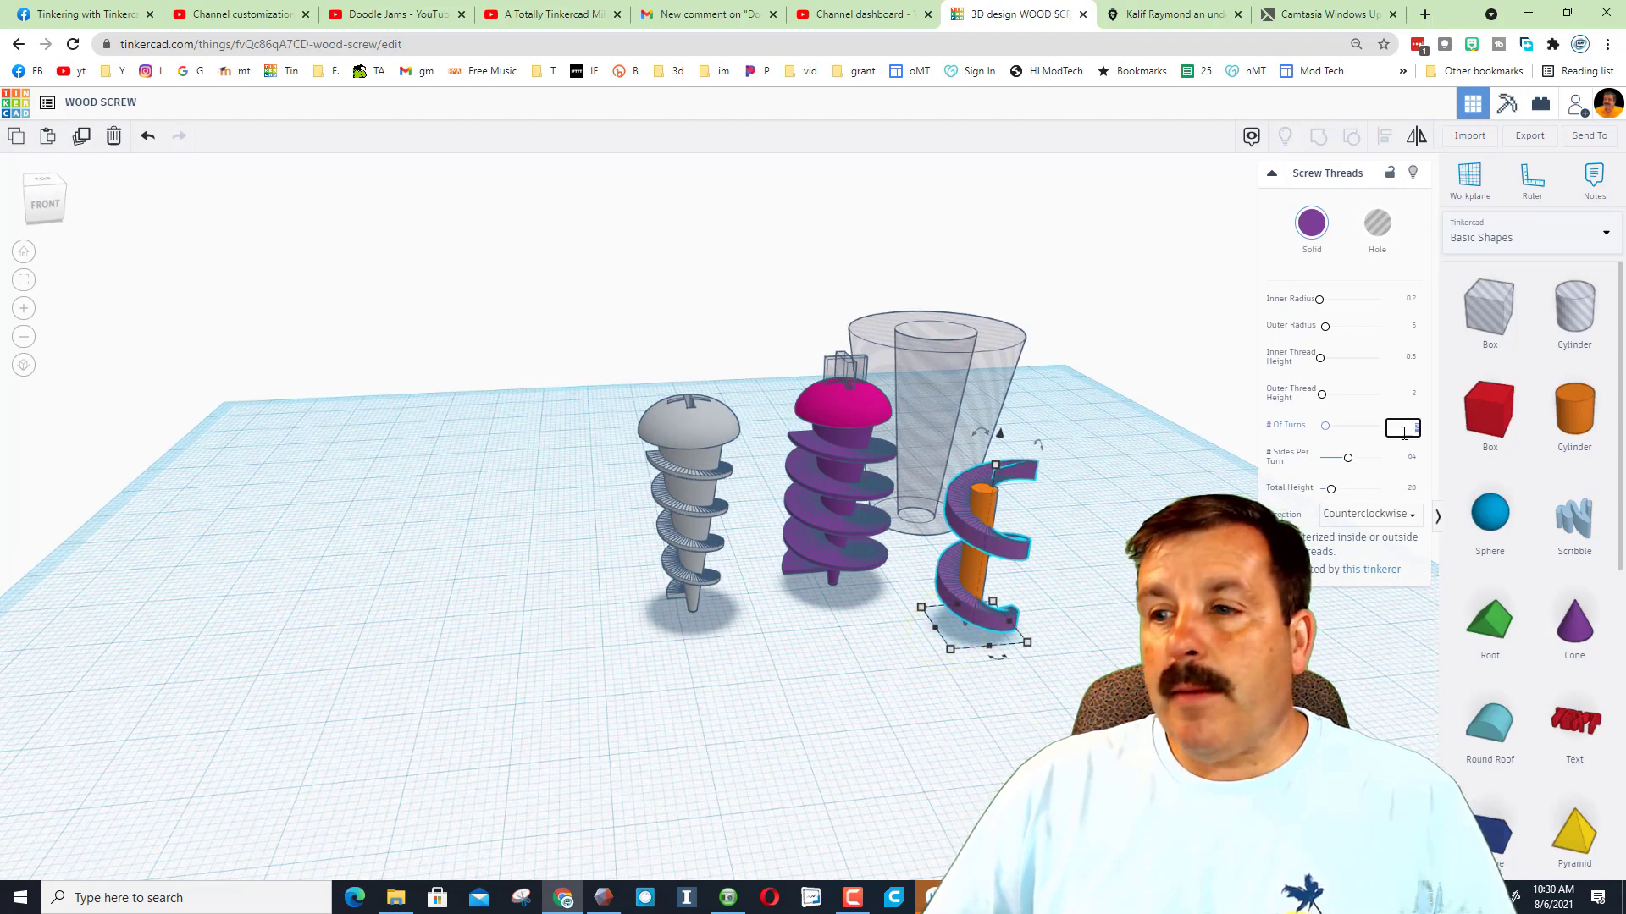
text(4)
key(Return)
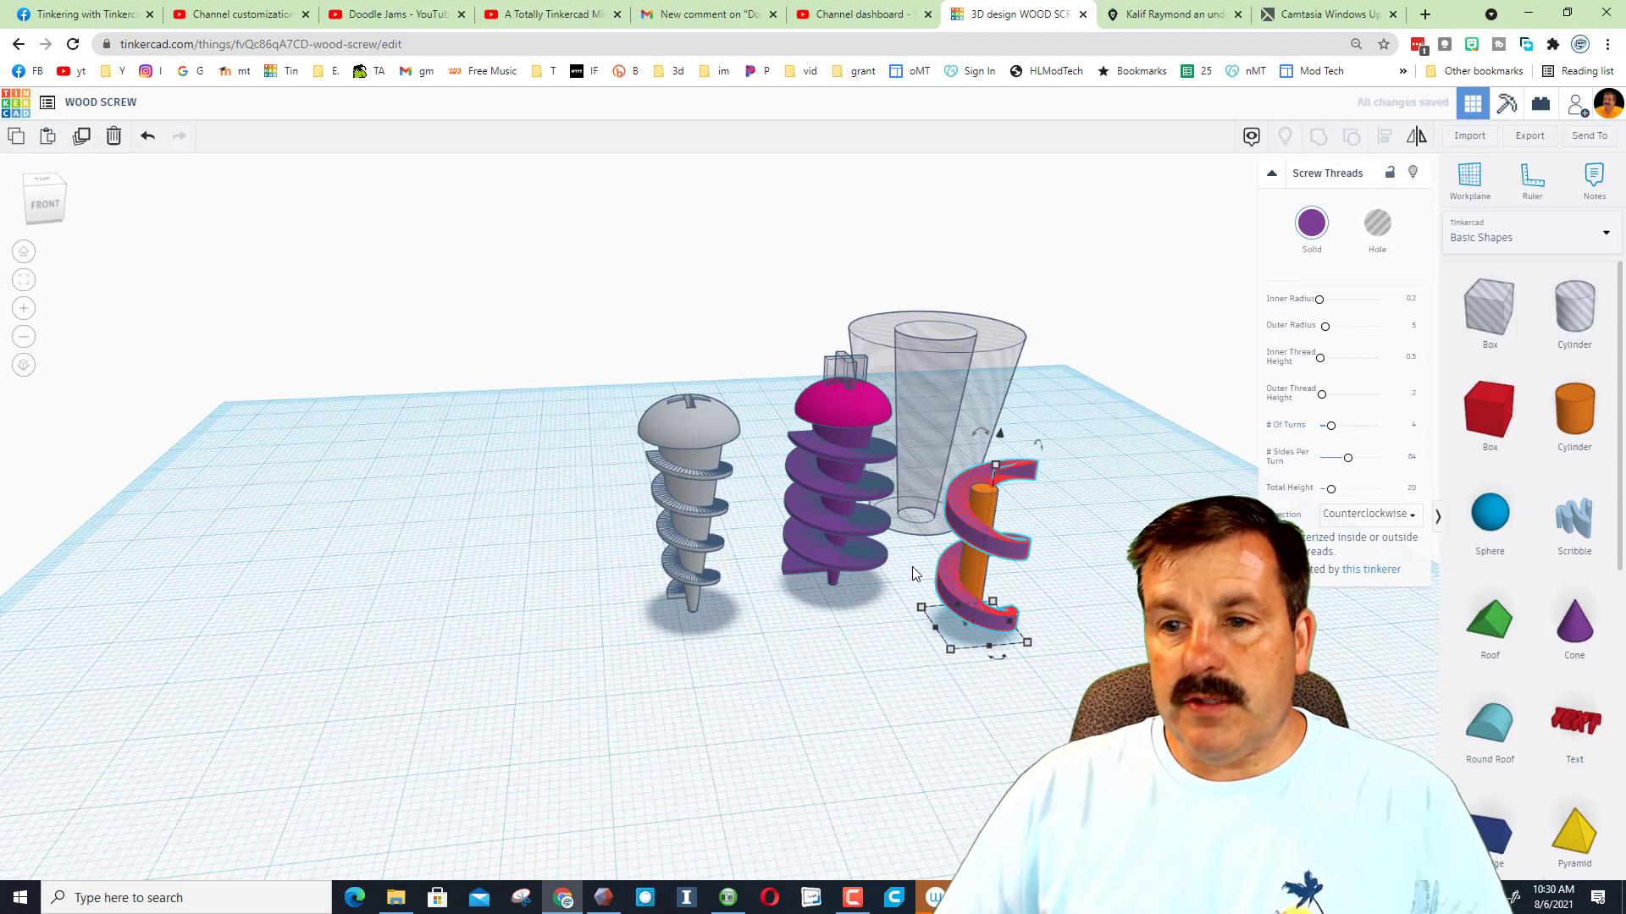
click(1412, 491)
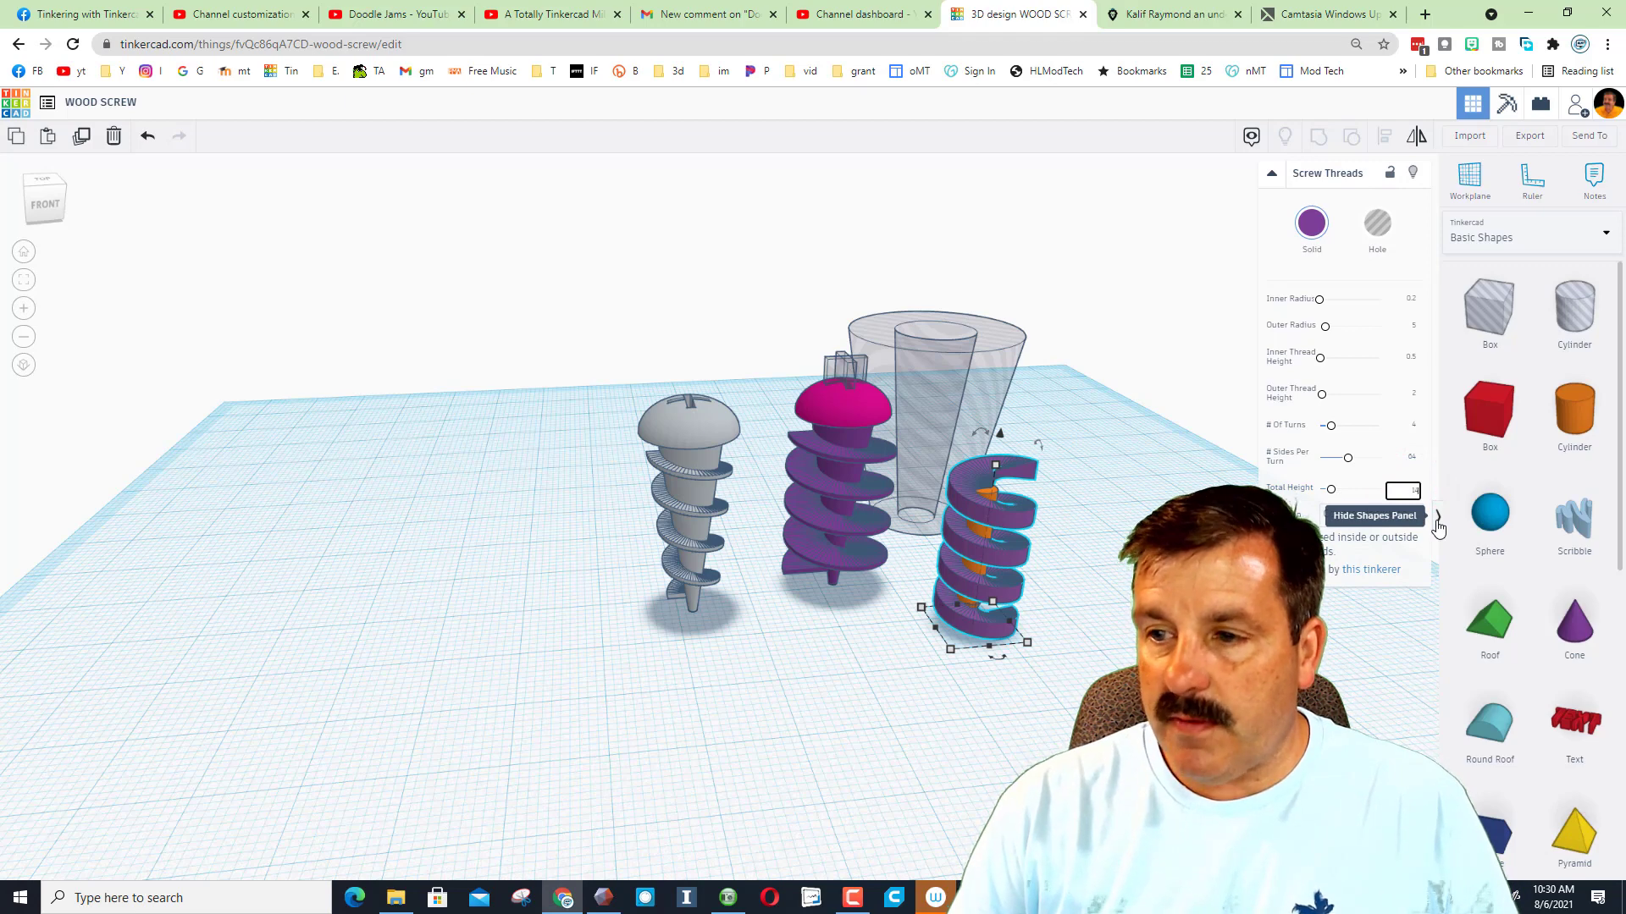
text(14)
key(Return)
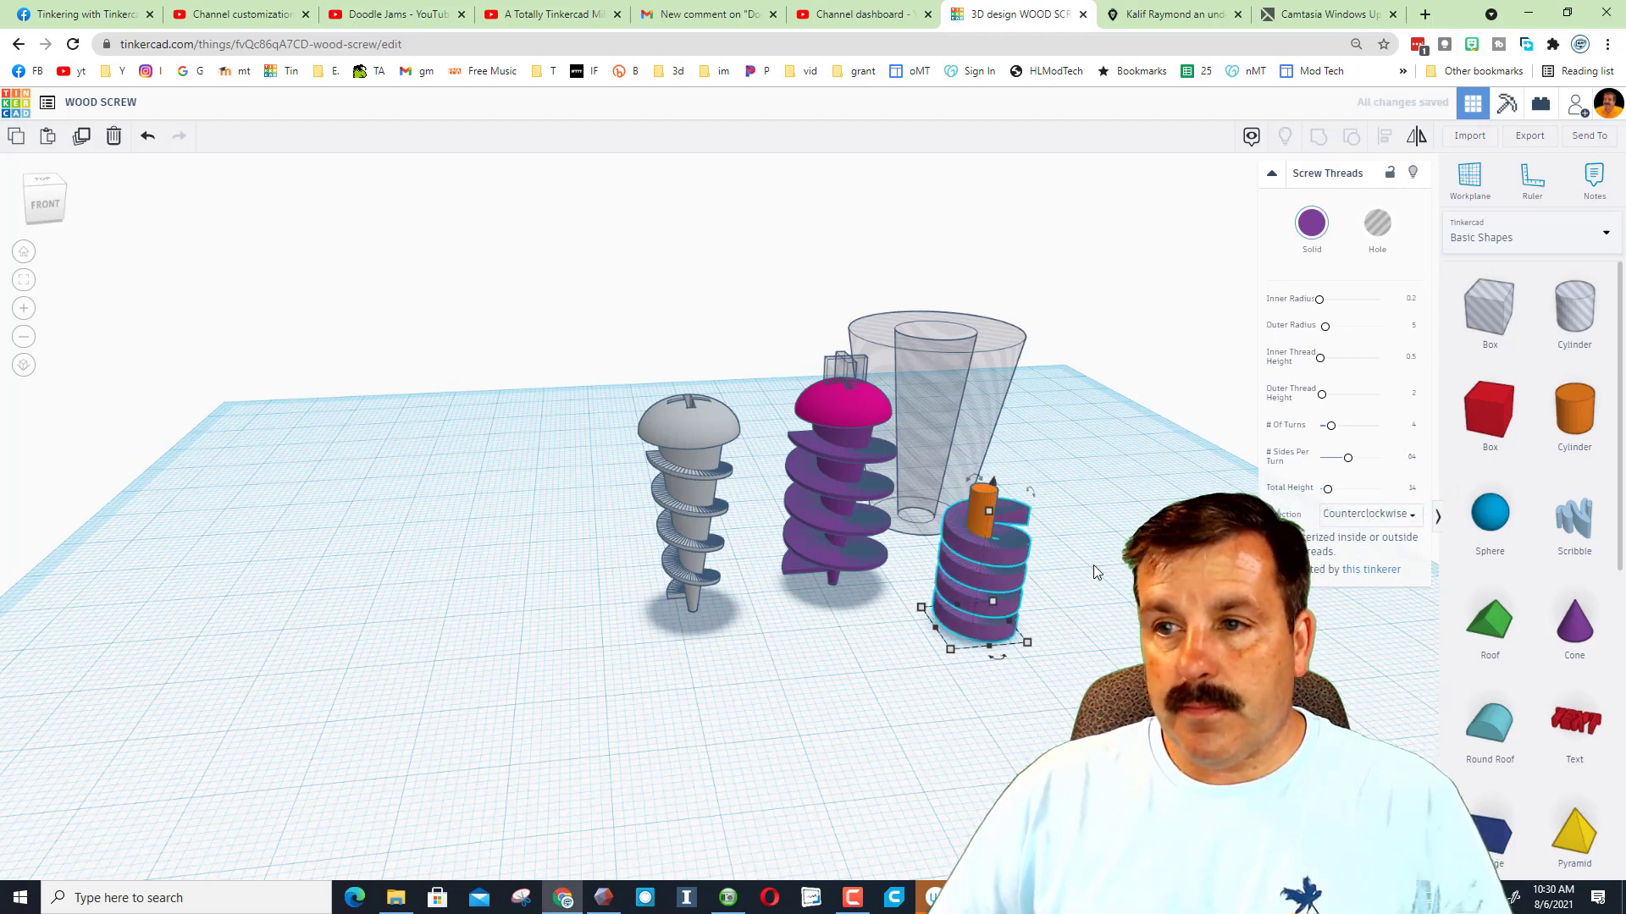
Reduce the screw threads' outer thread height to 0.1.
right_drag(1024, 616, 974, 542)
scroll(989, 577, up, 3)
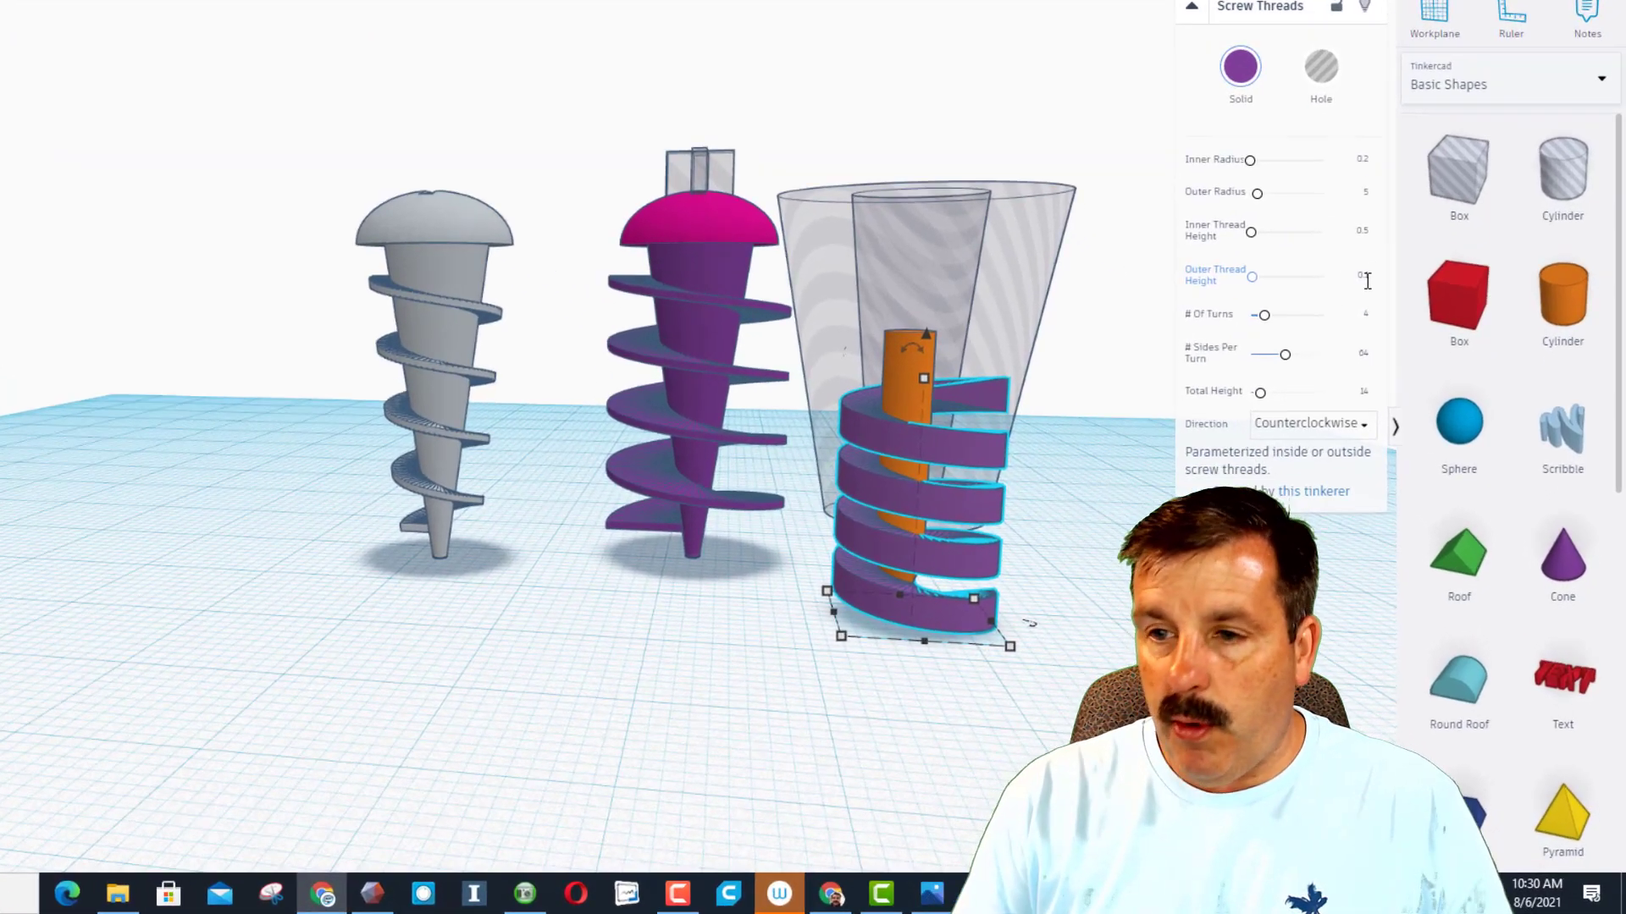
key(Return)
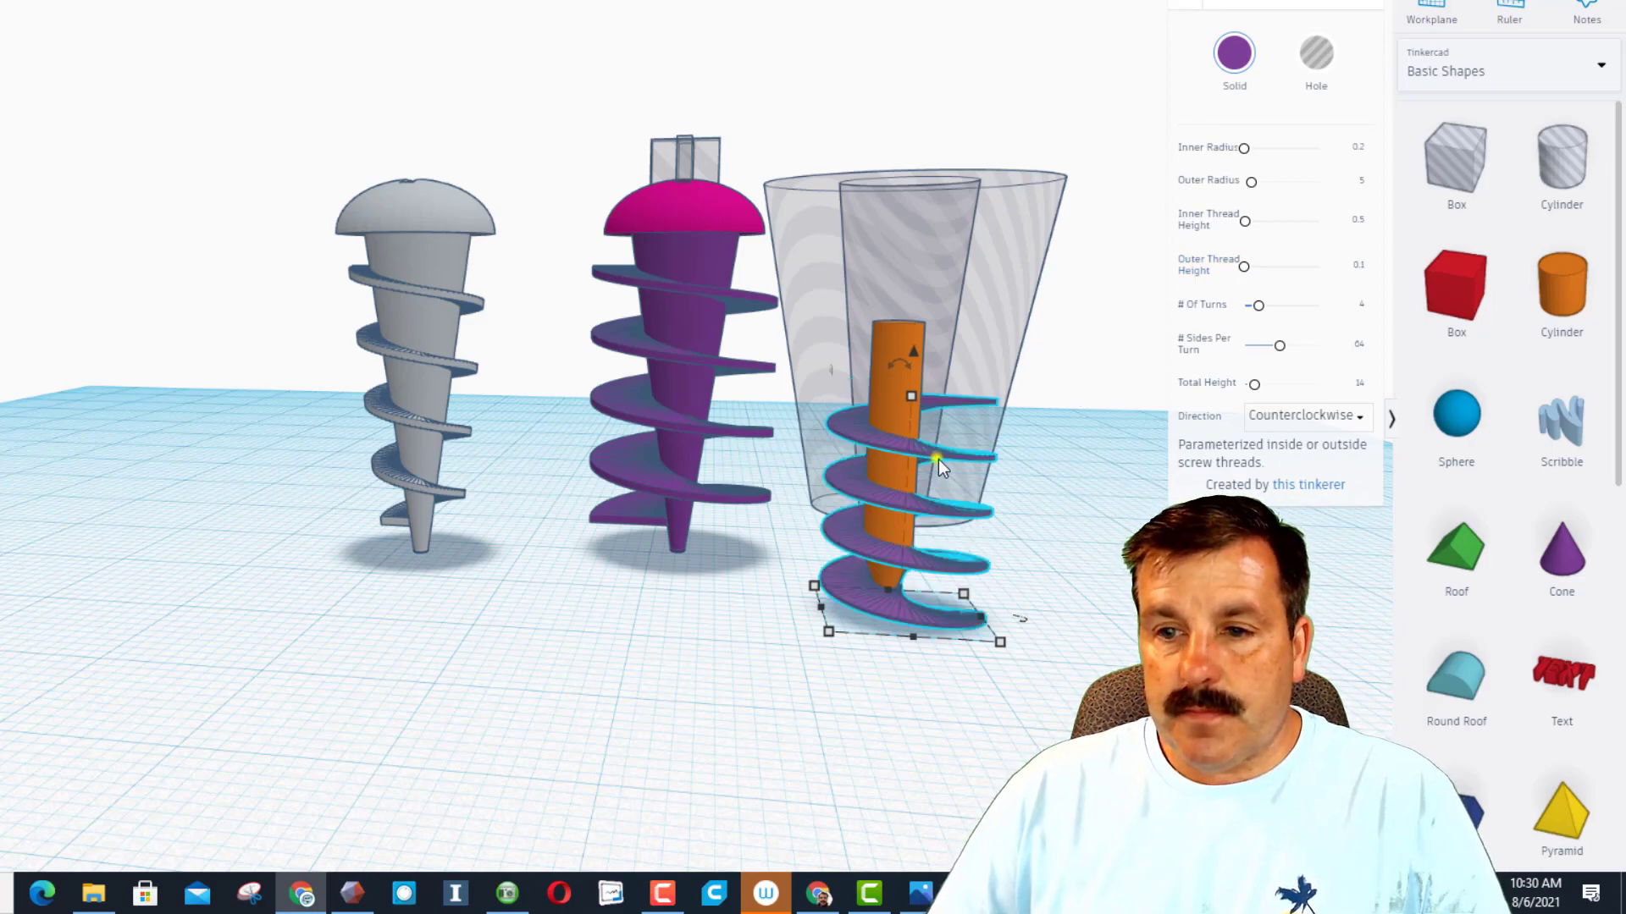
Set the screw threads' outer thread height to 0.2.
mouse_move(936, 459)
right_down()
mouse_move(1026, 505)
mouse_move(922, 462)
right_up()
scroll(916, 465, up, 4)
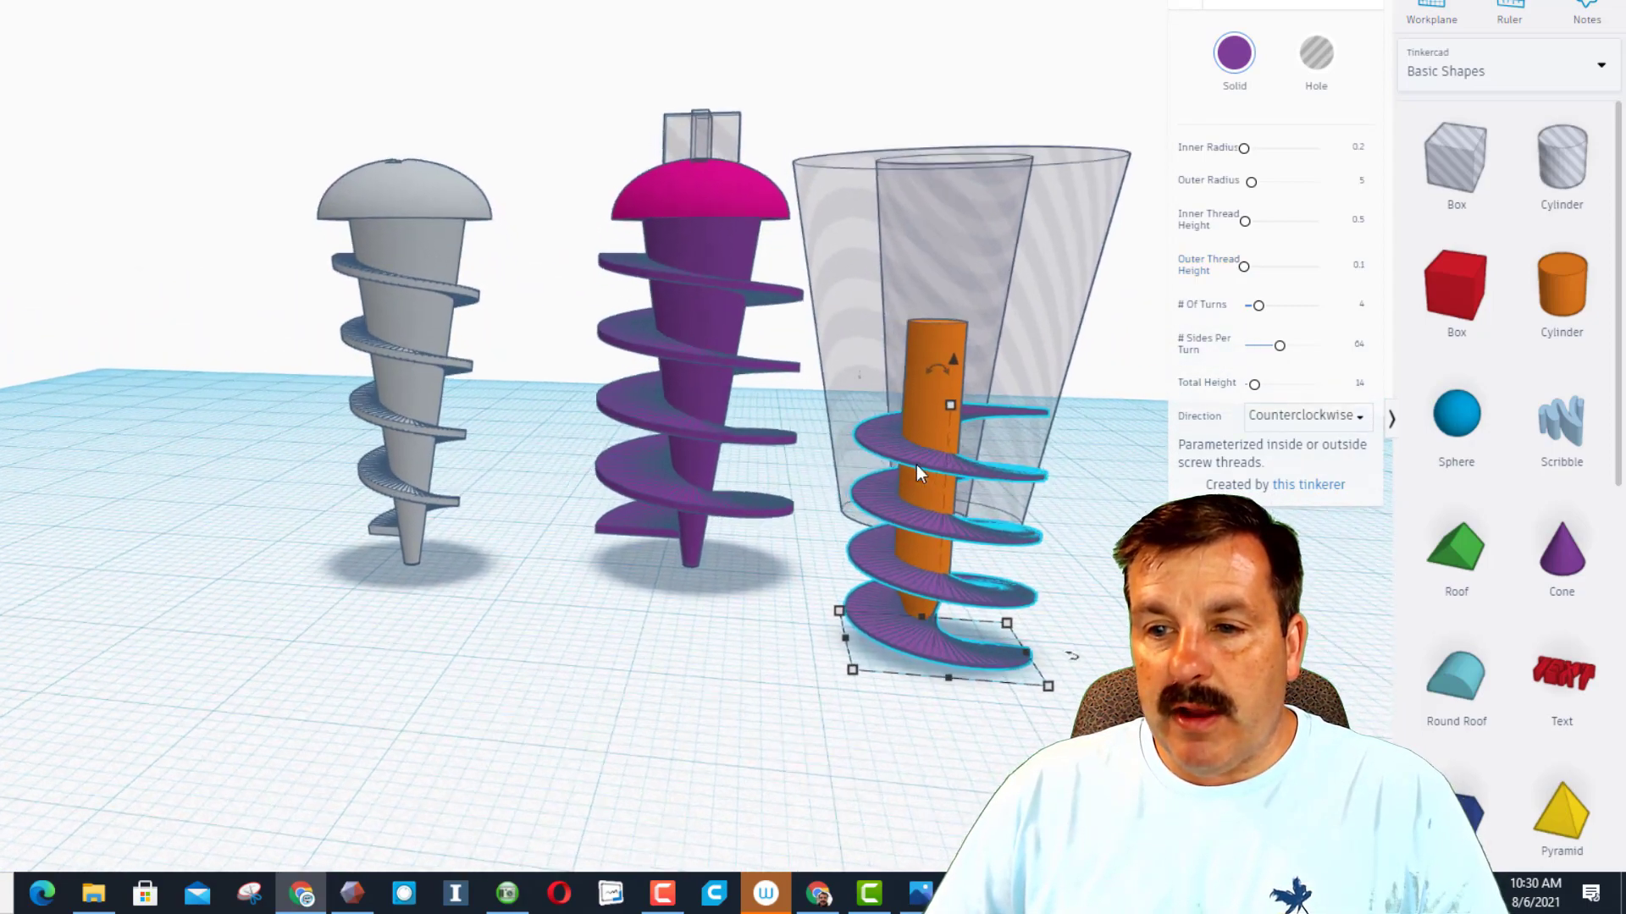
scroll(997, 450, down, 3)
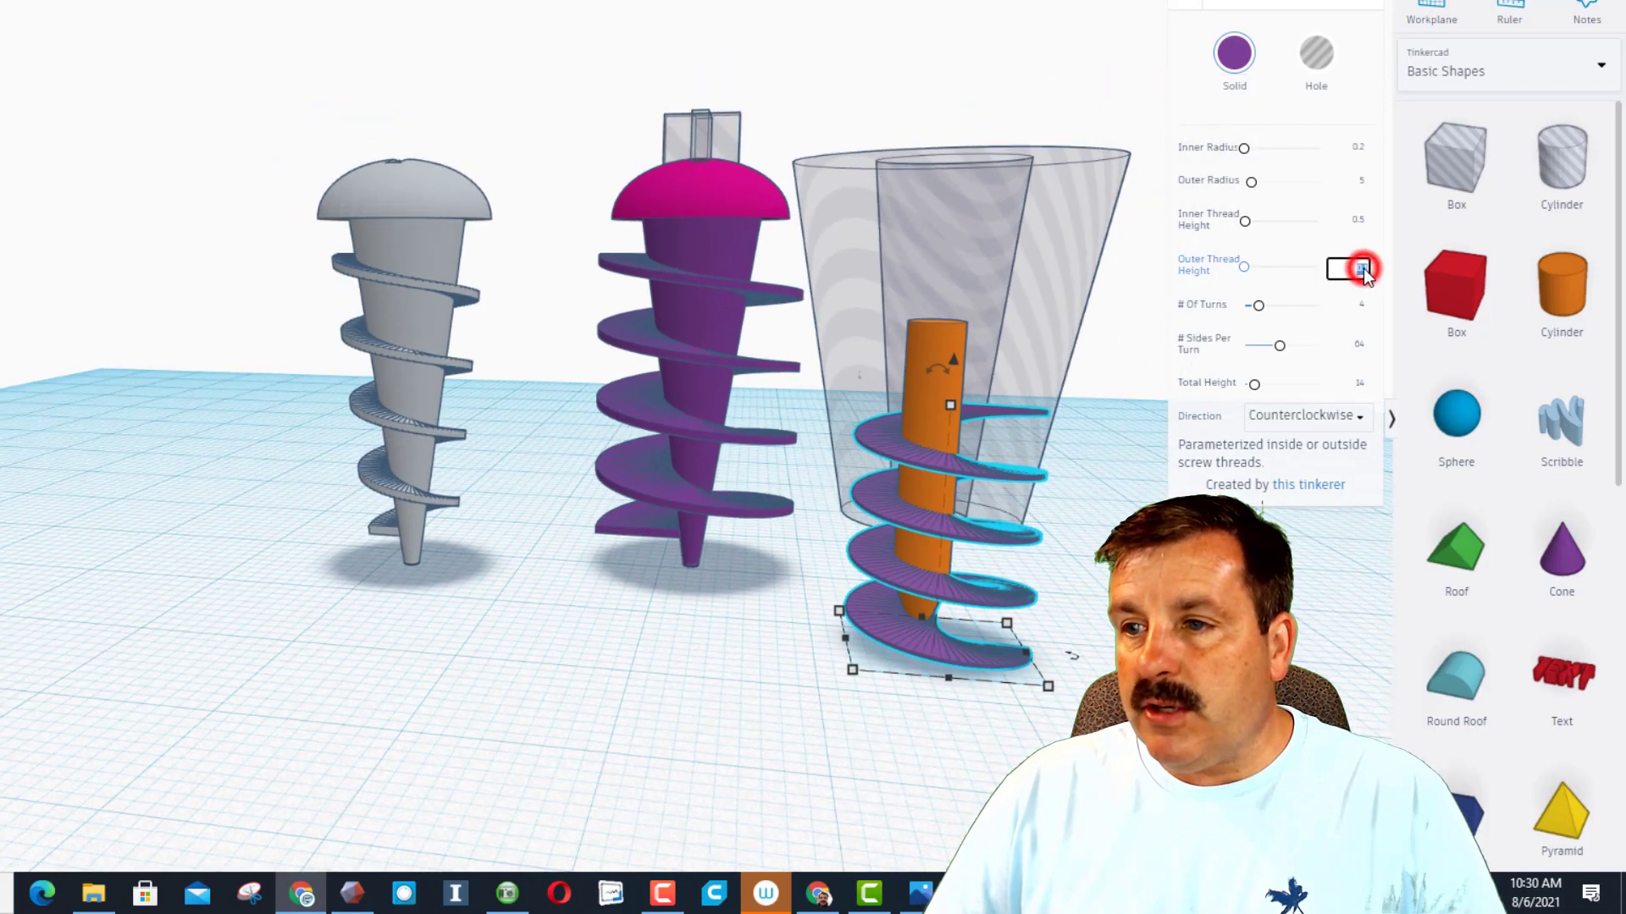
key(BackSpace)
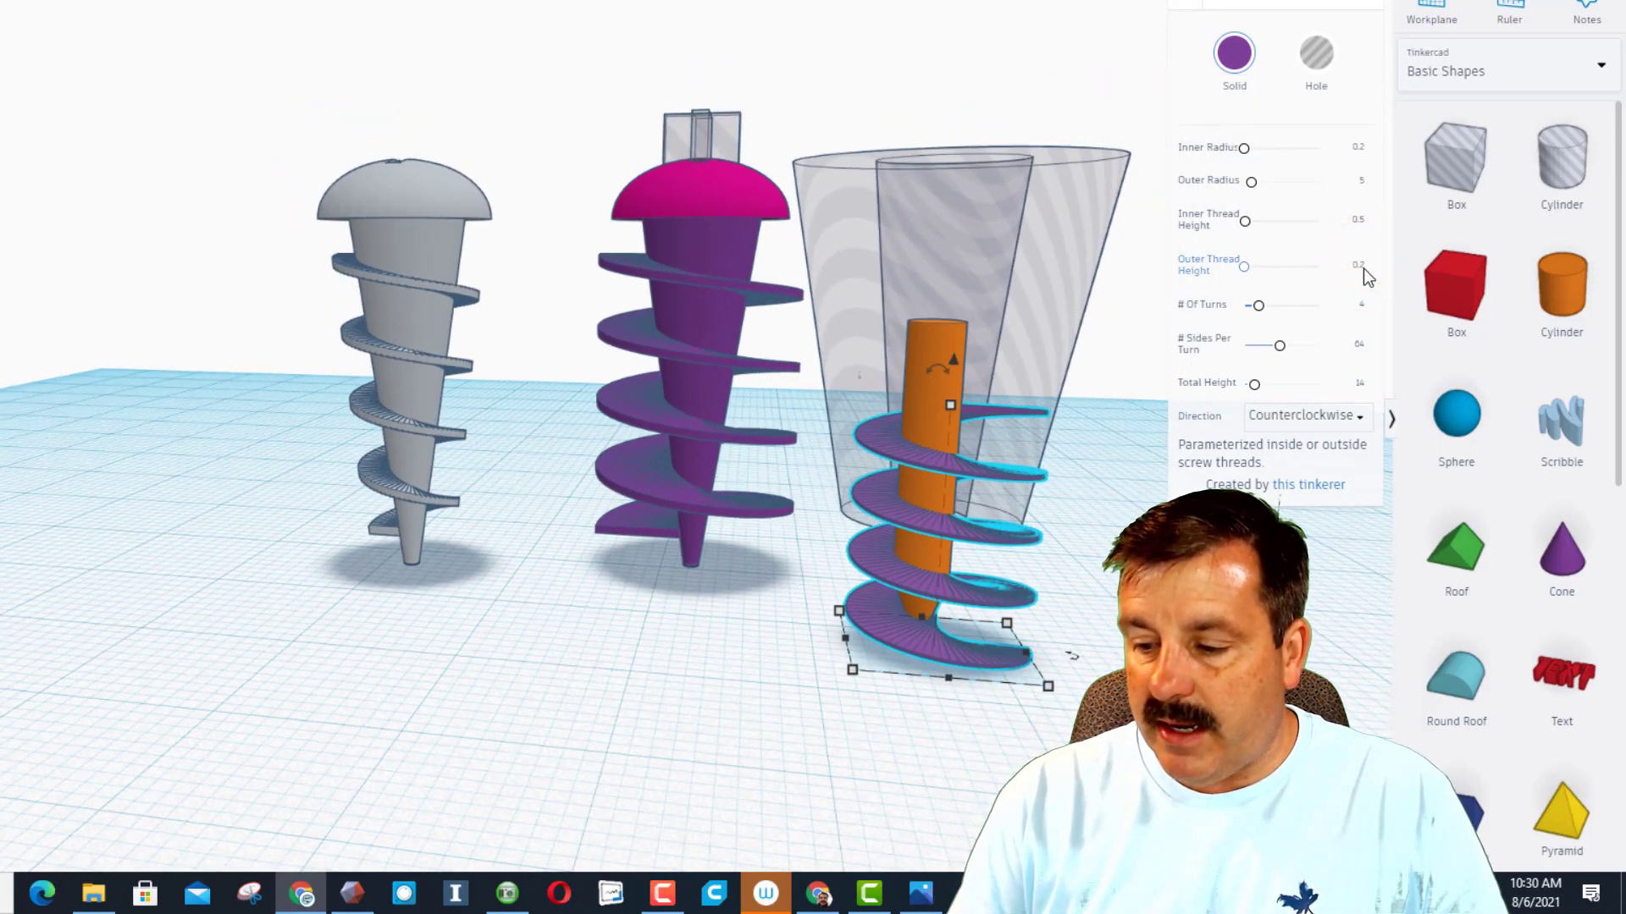
text(0.2)
click(882, 582)
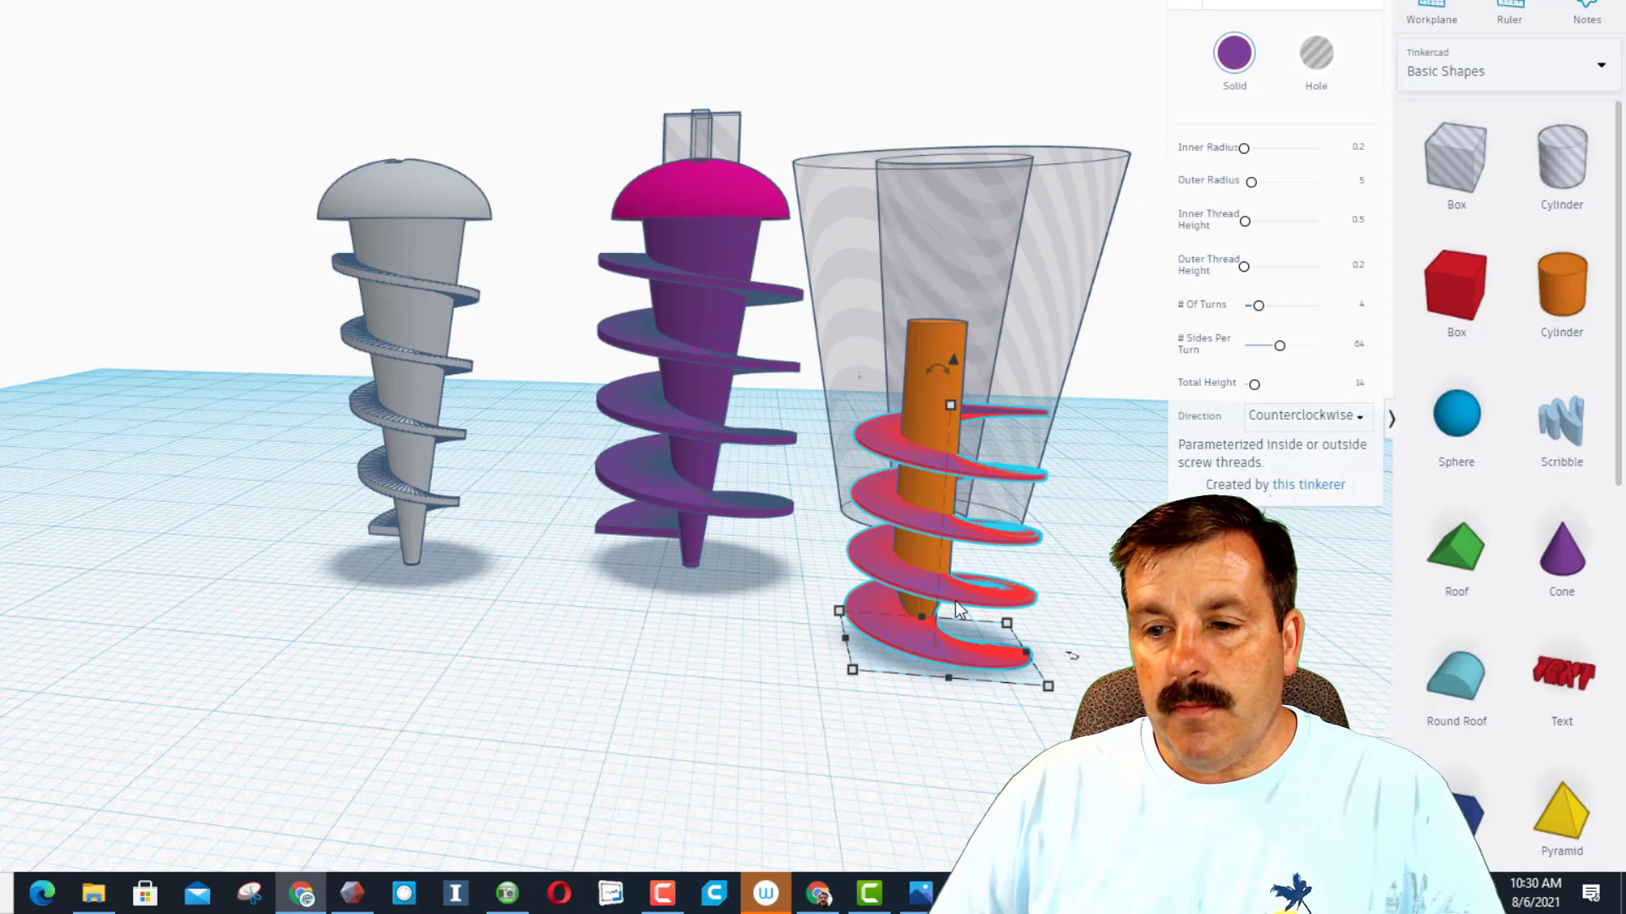
Align the screw threads with the pointed orange cylinder, centering them in both horizontal directions.
right_drag(816, 638, 829, 695)
drag(820, 613, 983, 696)
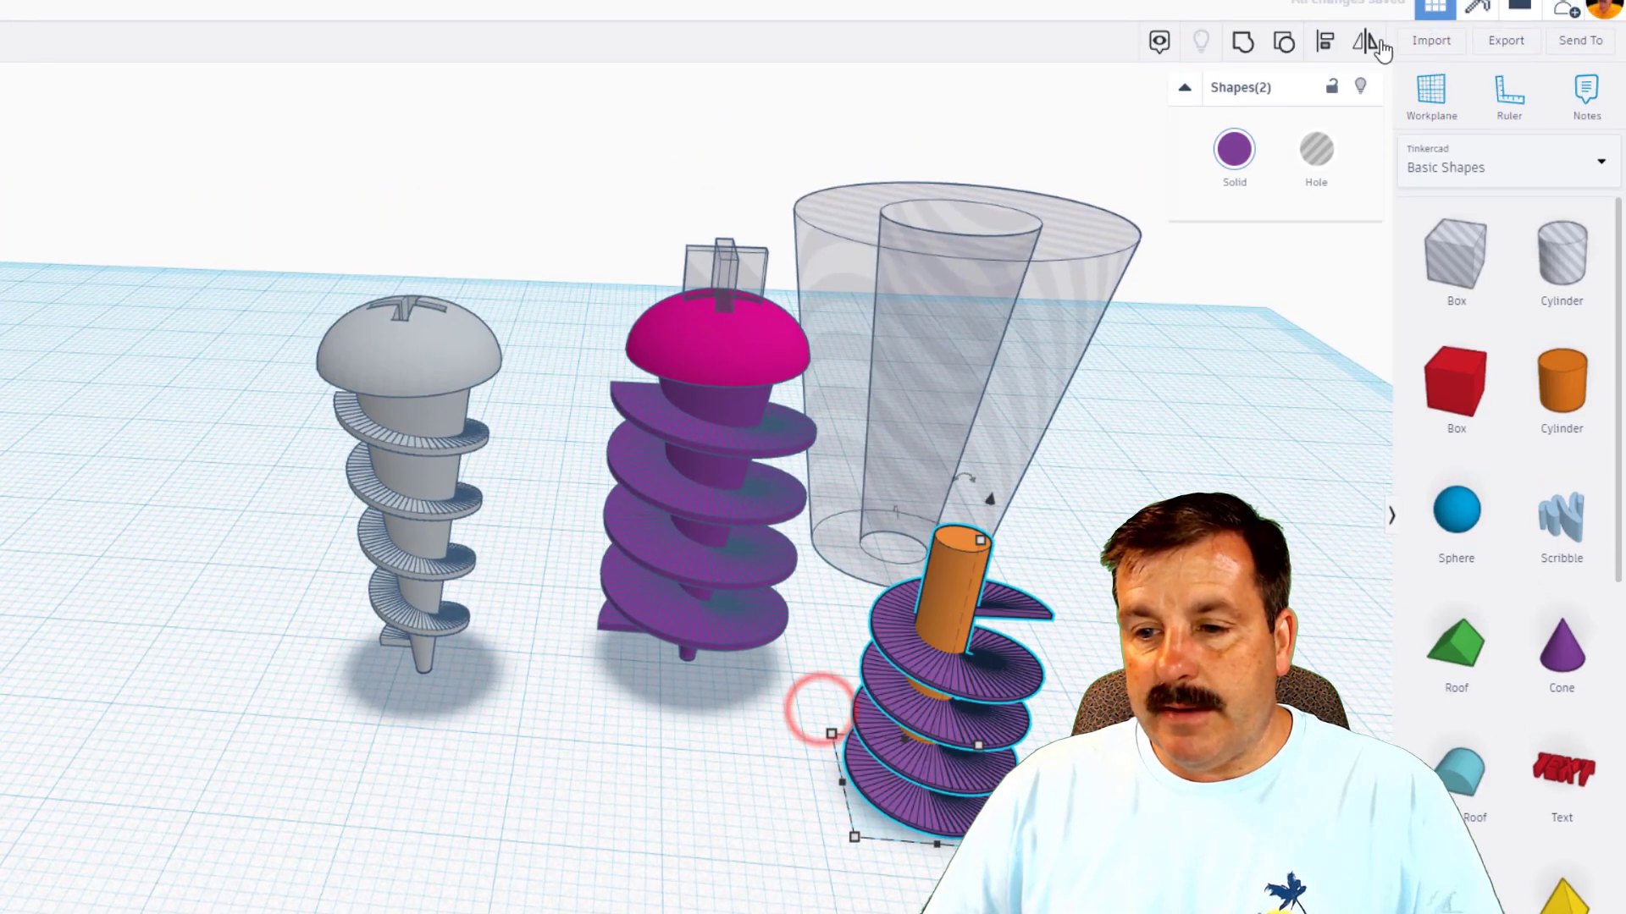
click(1326, 41)
click(913, 820)
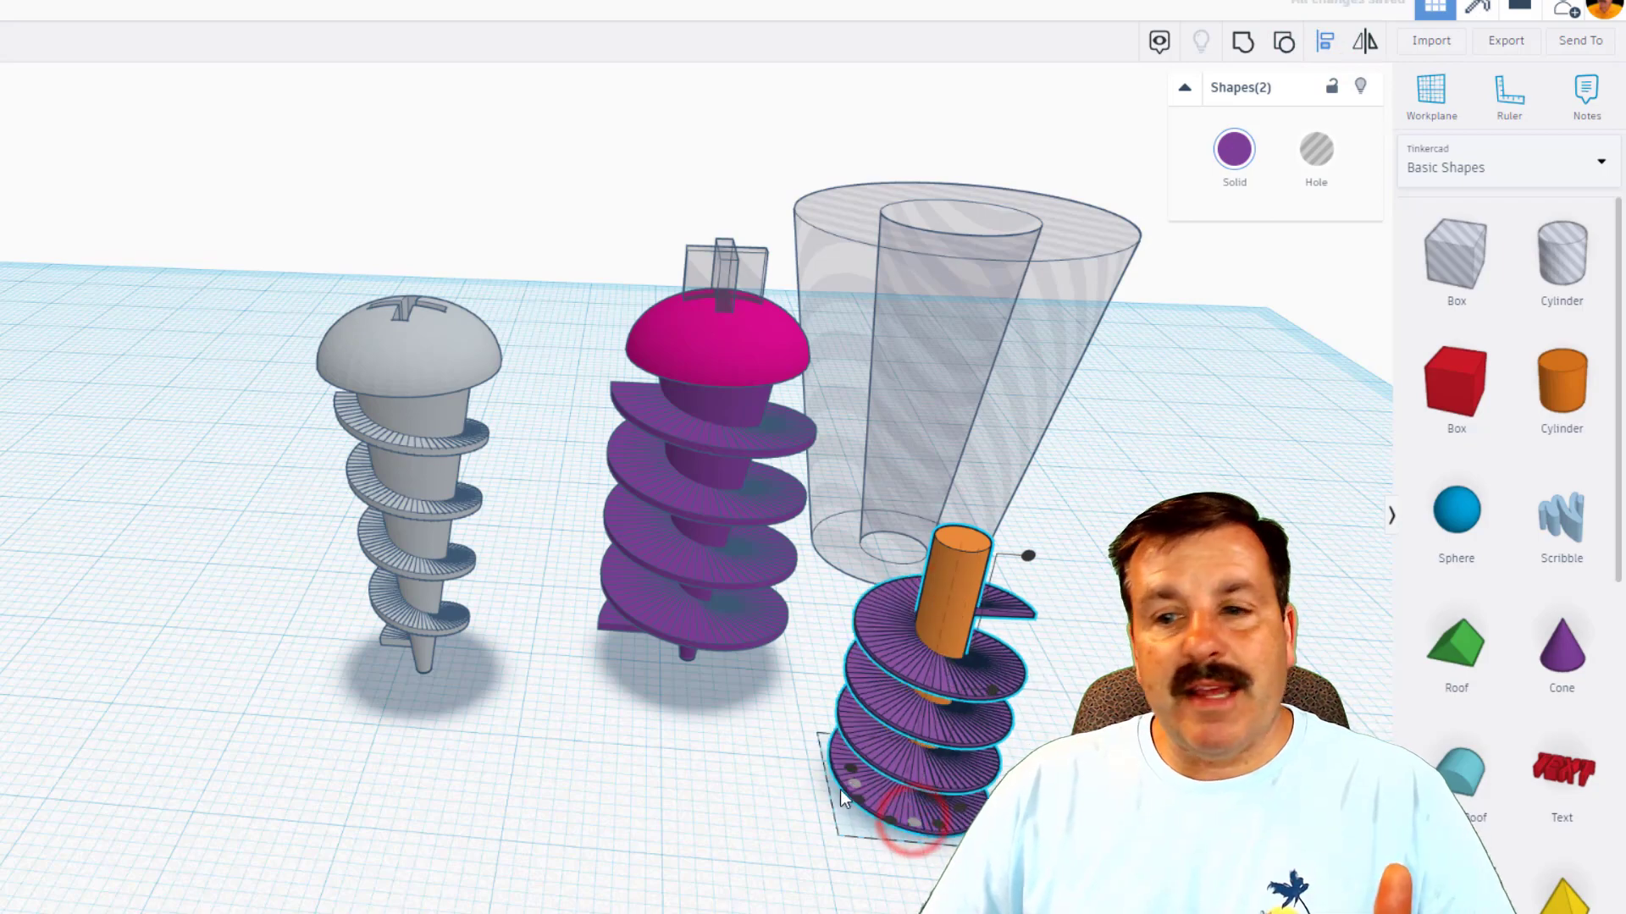
click(856, 780)
click(942, 748)
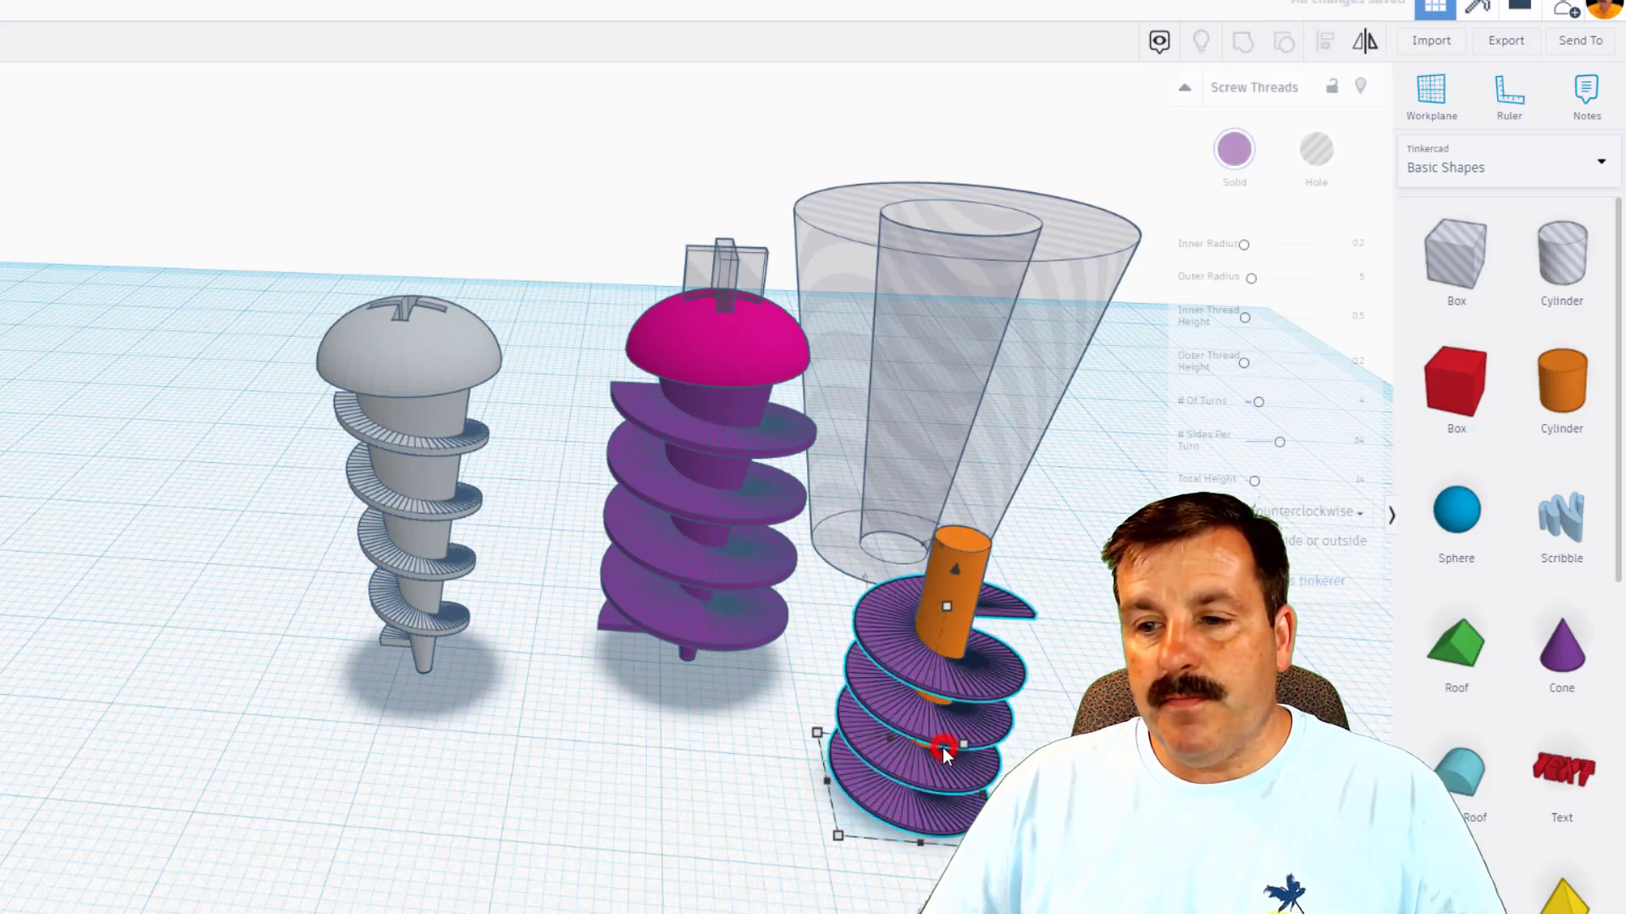
right_drag(942, 749, 1038, 597)
click(1044, 587)
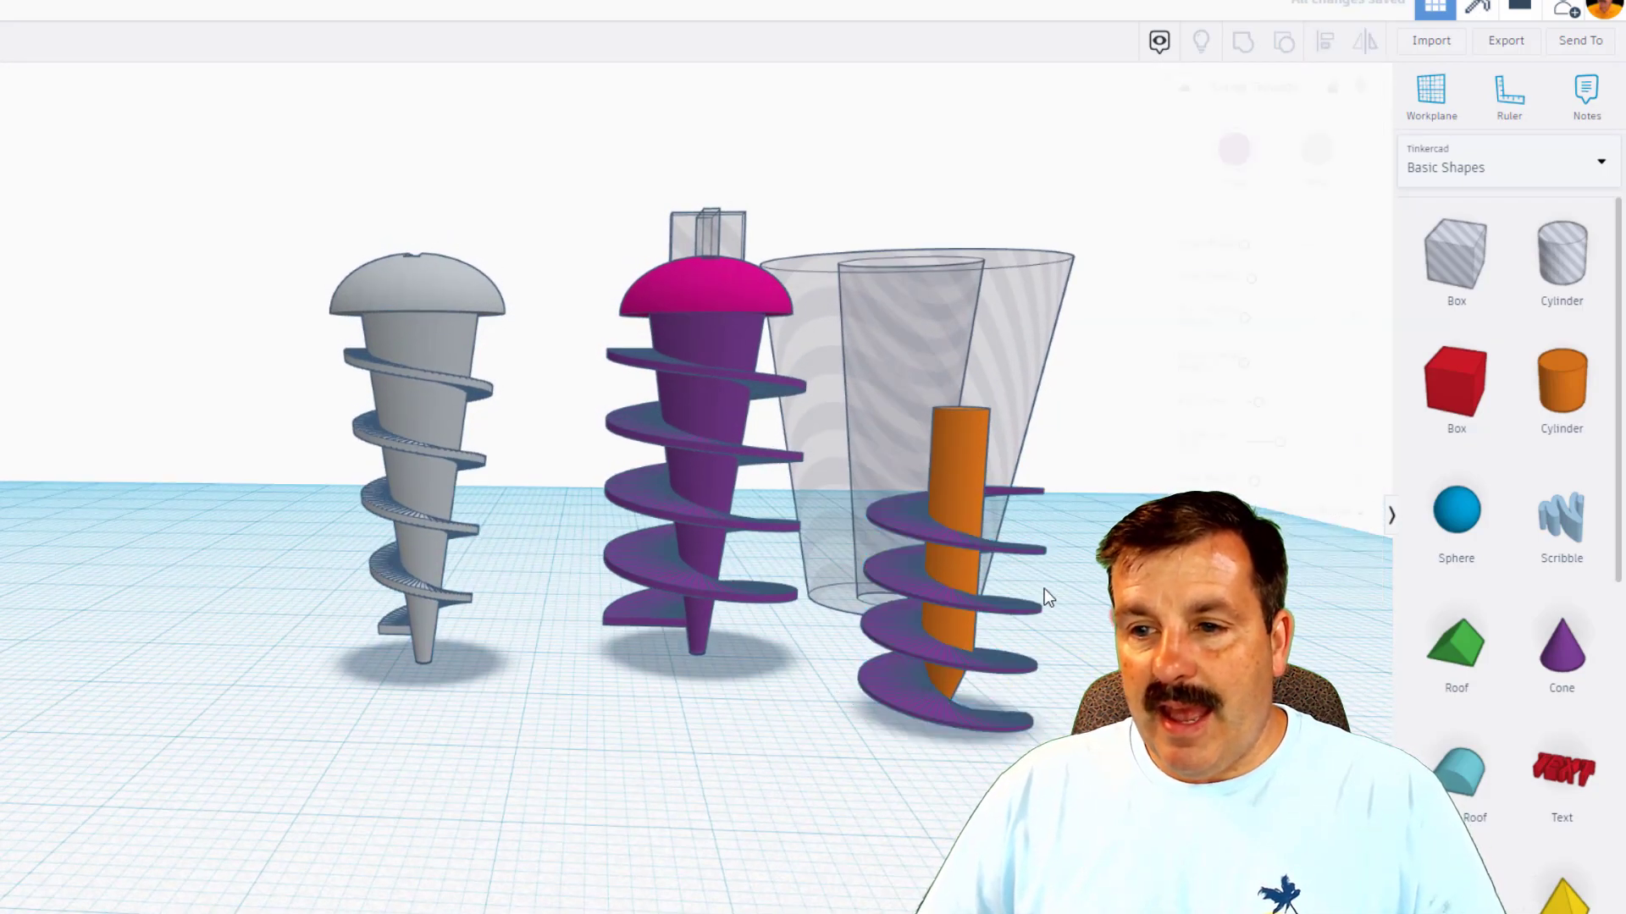
Raise the screw threads along the pointed orange cylinder.
click(975, 615)
click(1012, 597)
click(1009, 593)
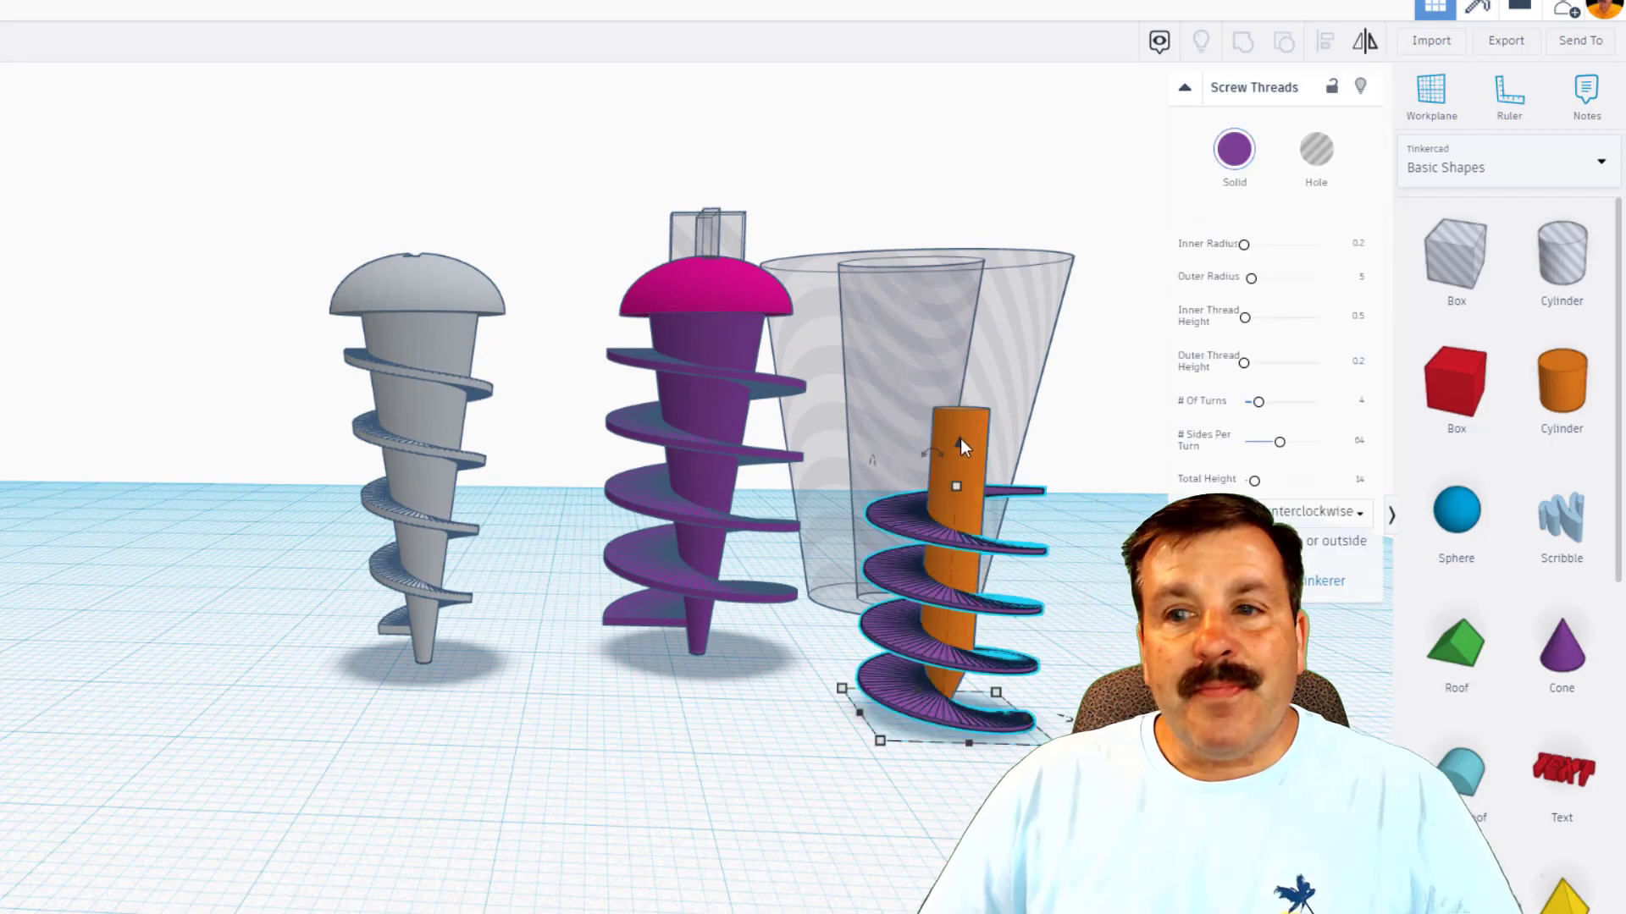
drag(962, 443, 964, 396)
right_drag(1010, 693, 974, 762)
scroll(946, 576, down, 3)
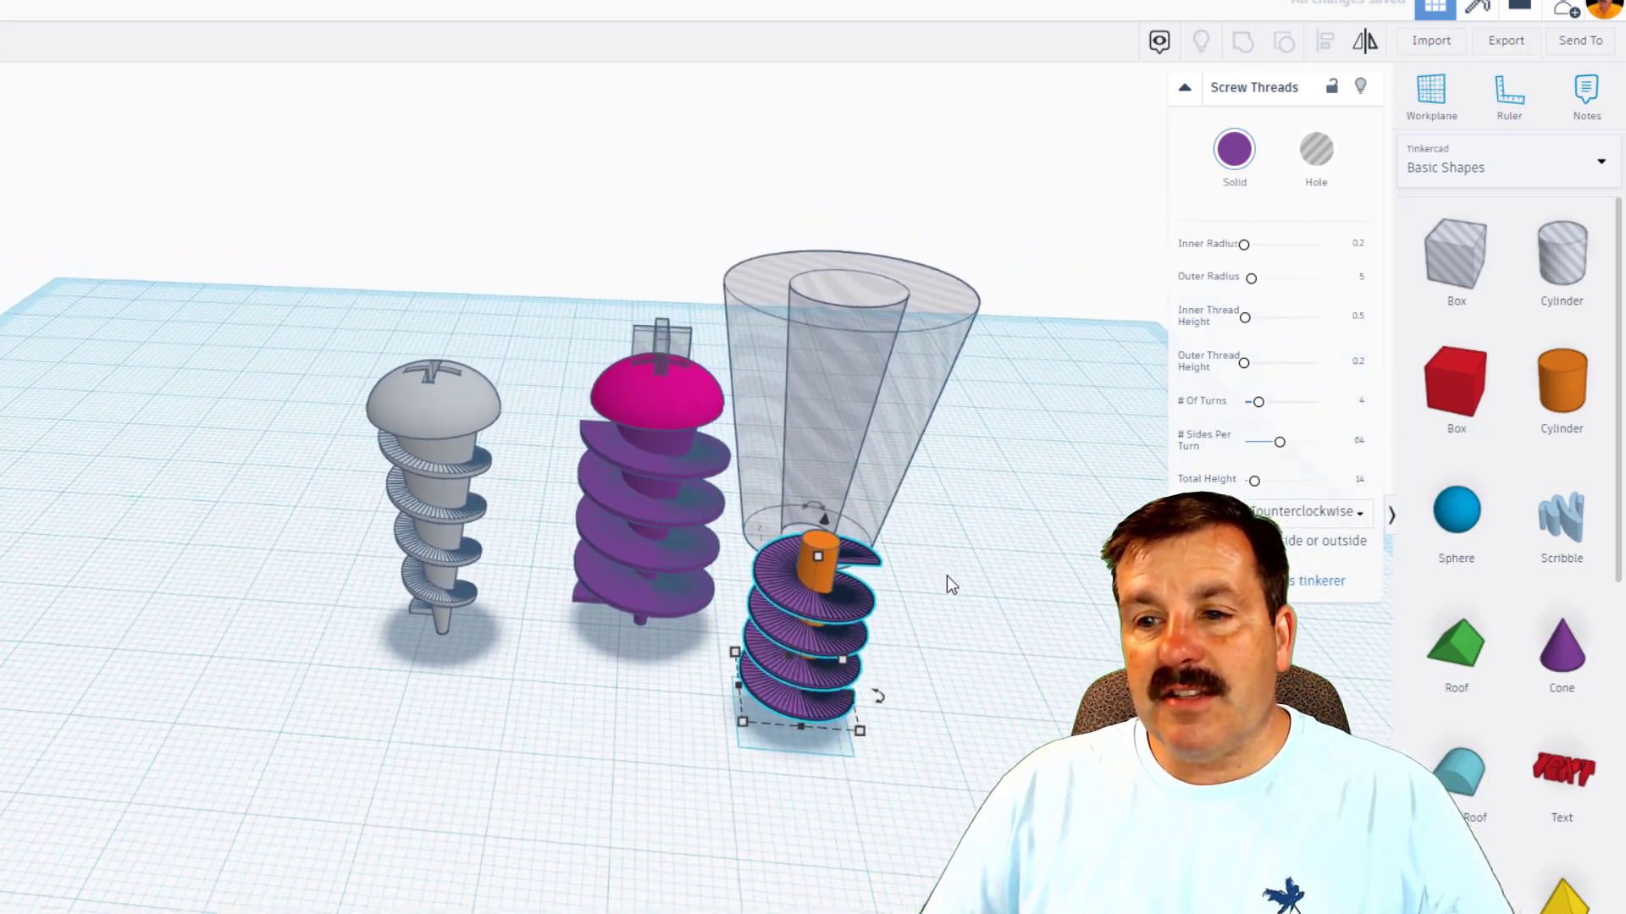
Move the hollow cone hole beside the orange screw and set its inner cone's base radius to 2.
click(878, 433)
drag(897, 360, 1096, 432)
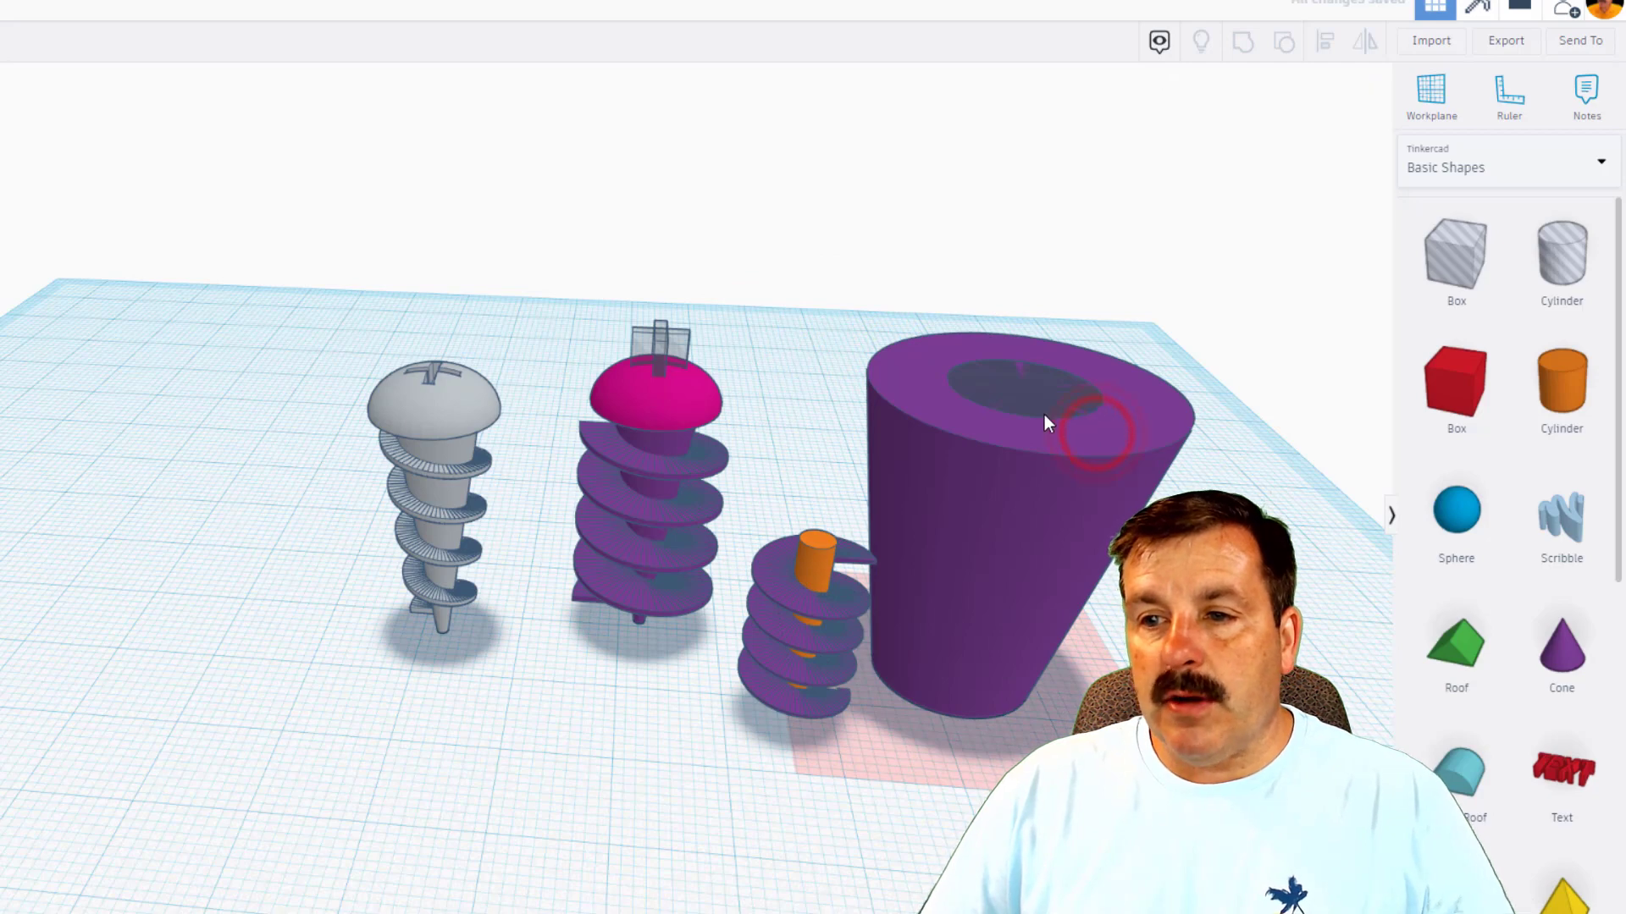
click(1038, 398)
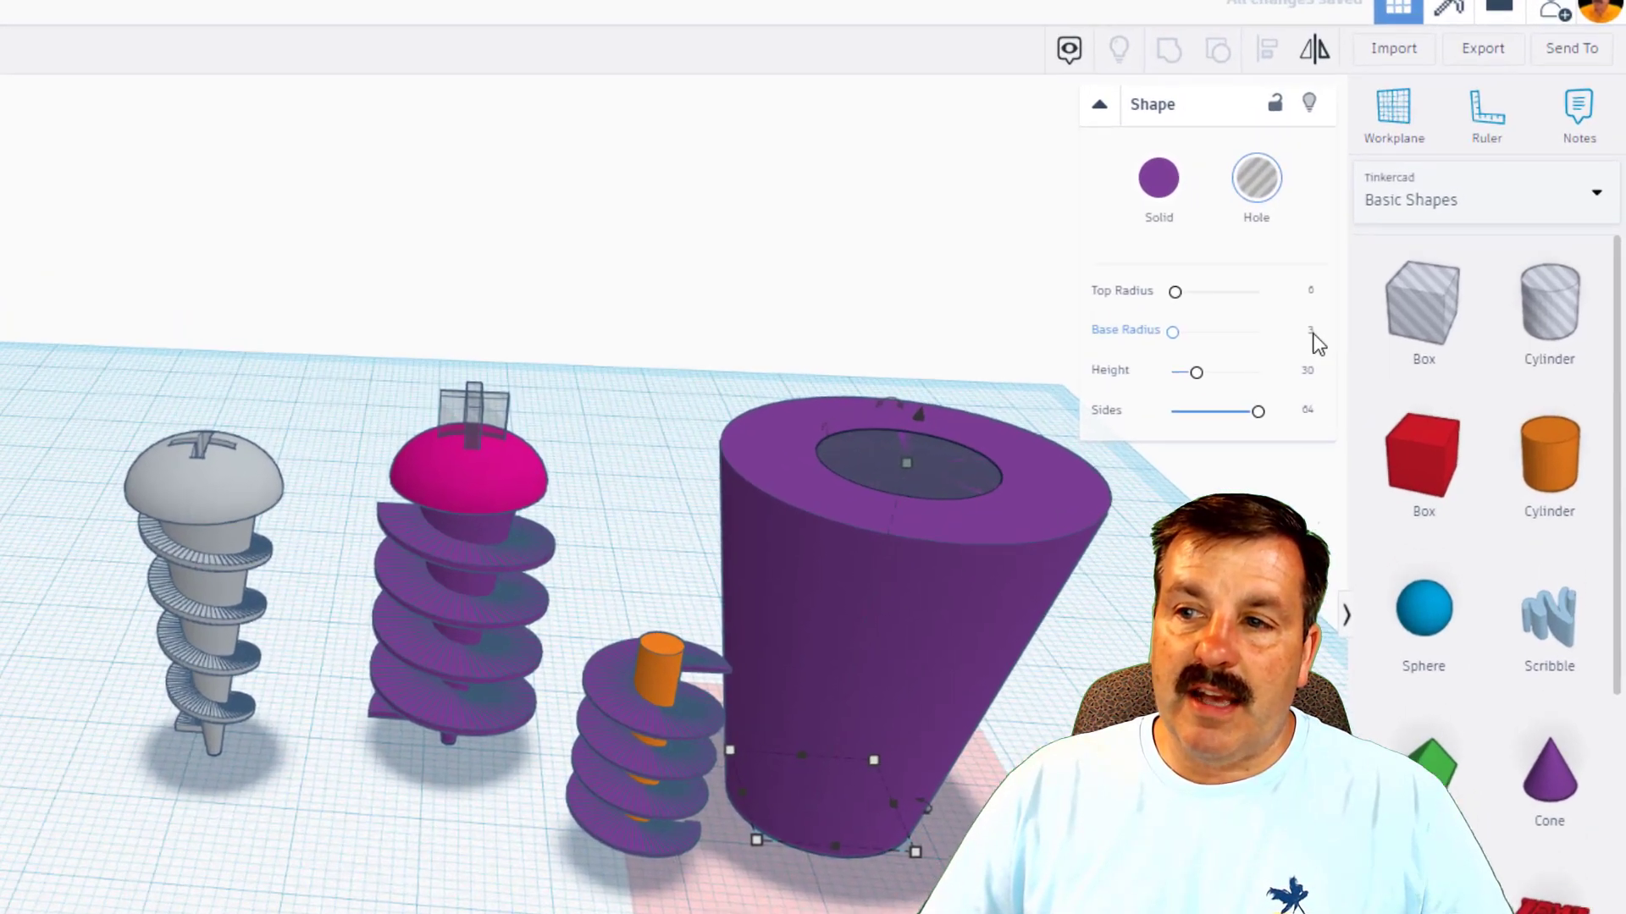
click(1361, 278)
text(2)
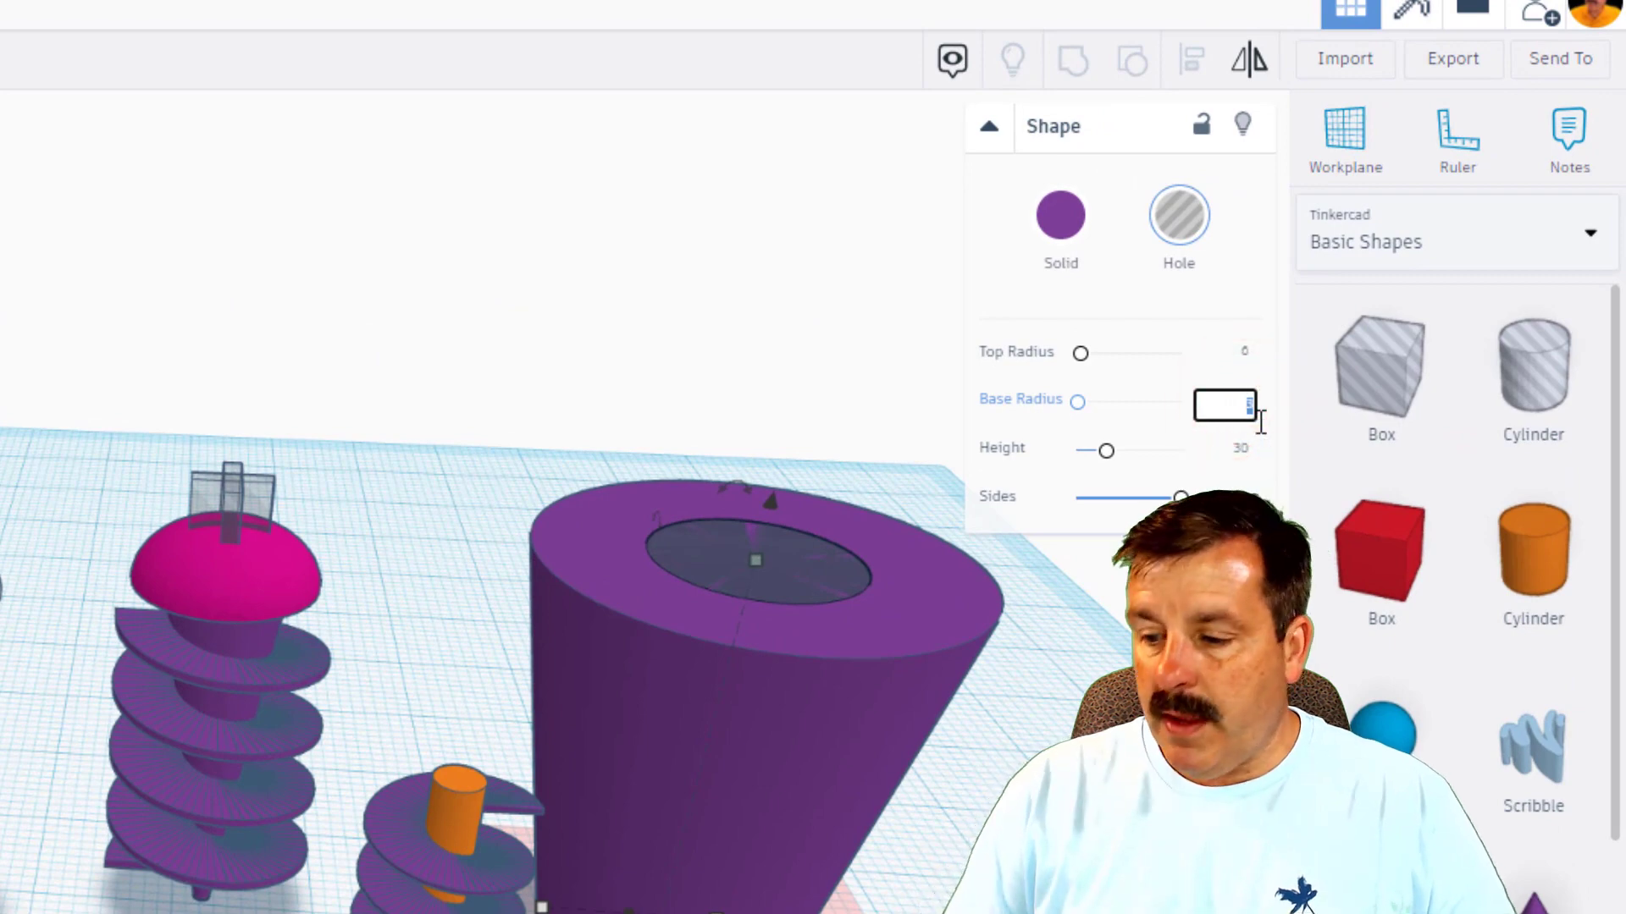
key(Return)
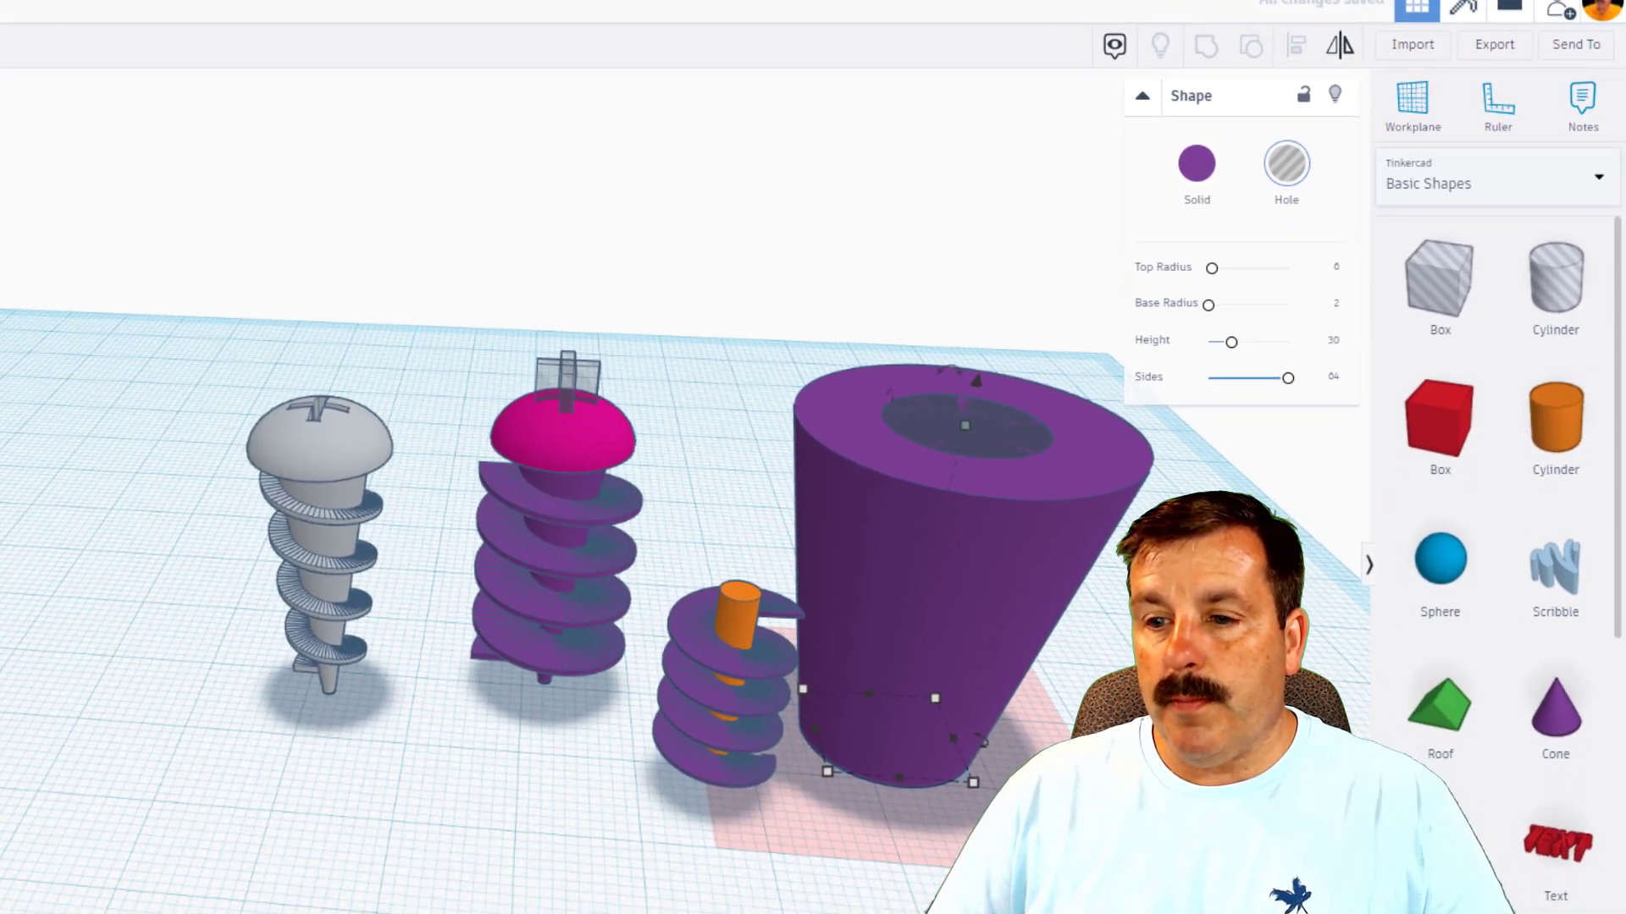
click(1054, 623)
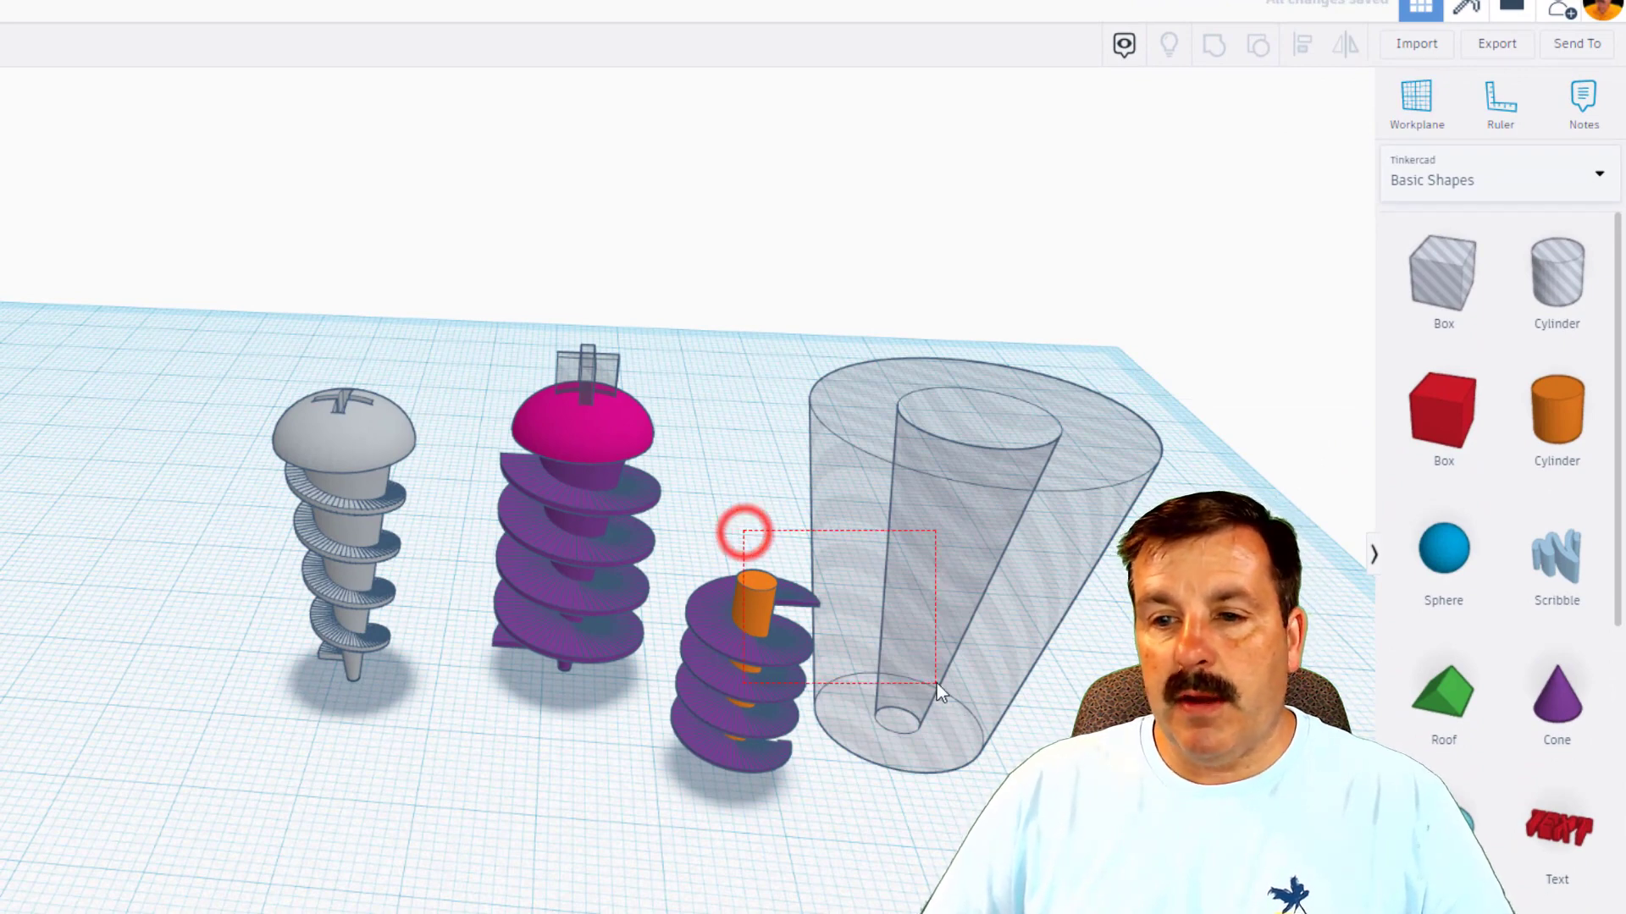
Align the hollow cone hole and screw threads to the orange cylinder, centering them in both horizontal directions.
drag(937, 683, 877, 743)
click(1304, 46)
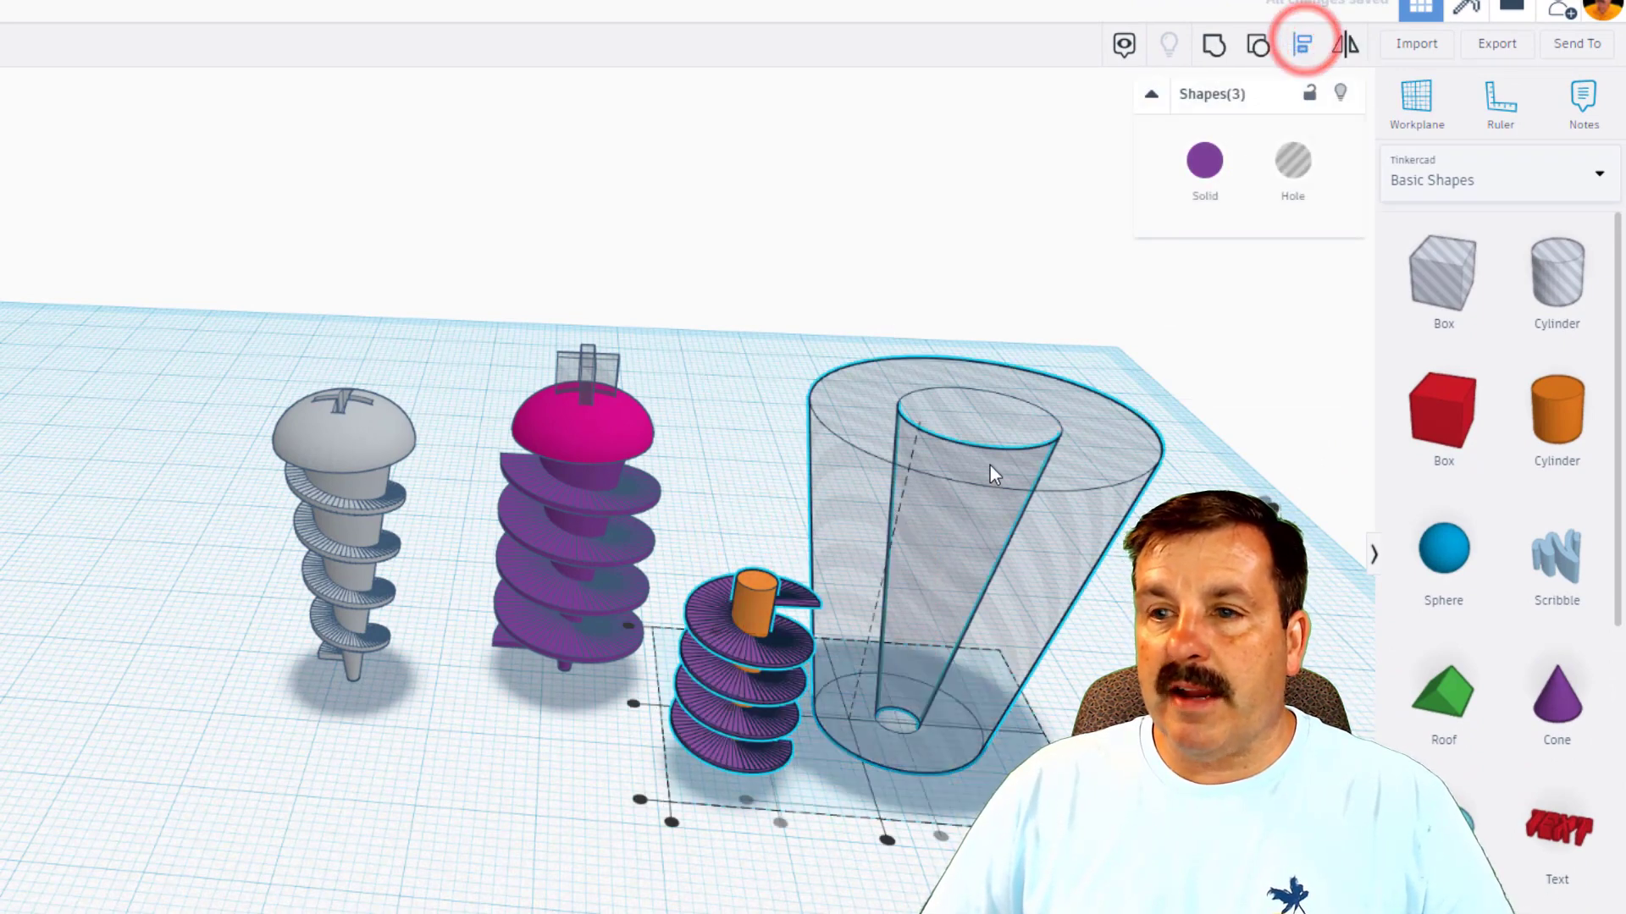
click(754, 597)
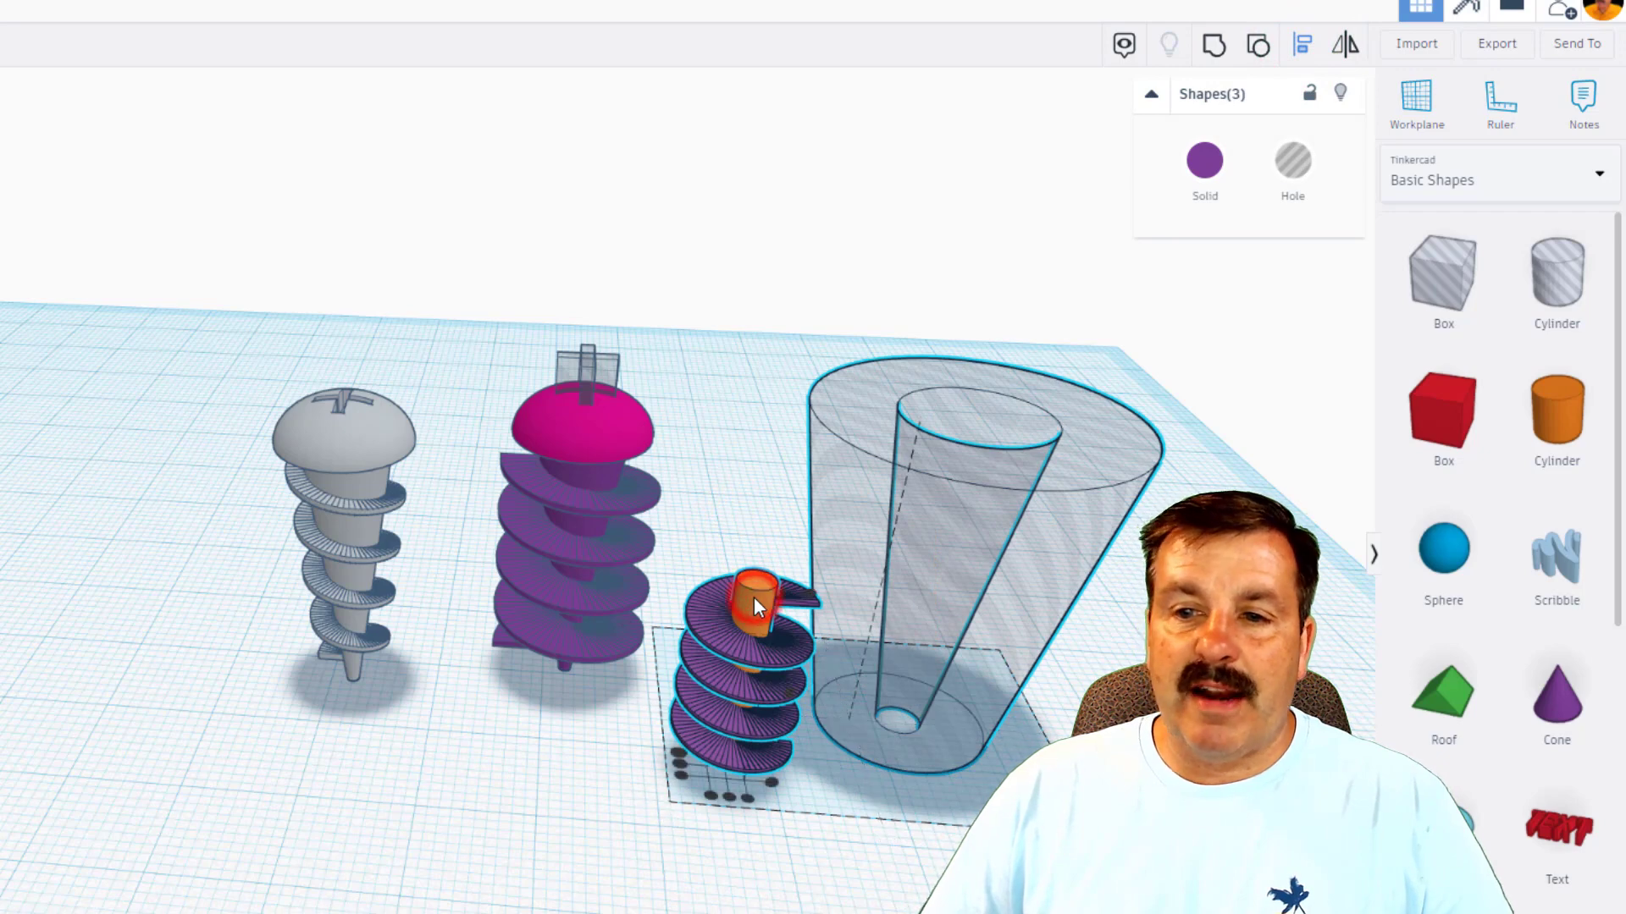
click(728, 798)
click(678, 766)
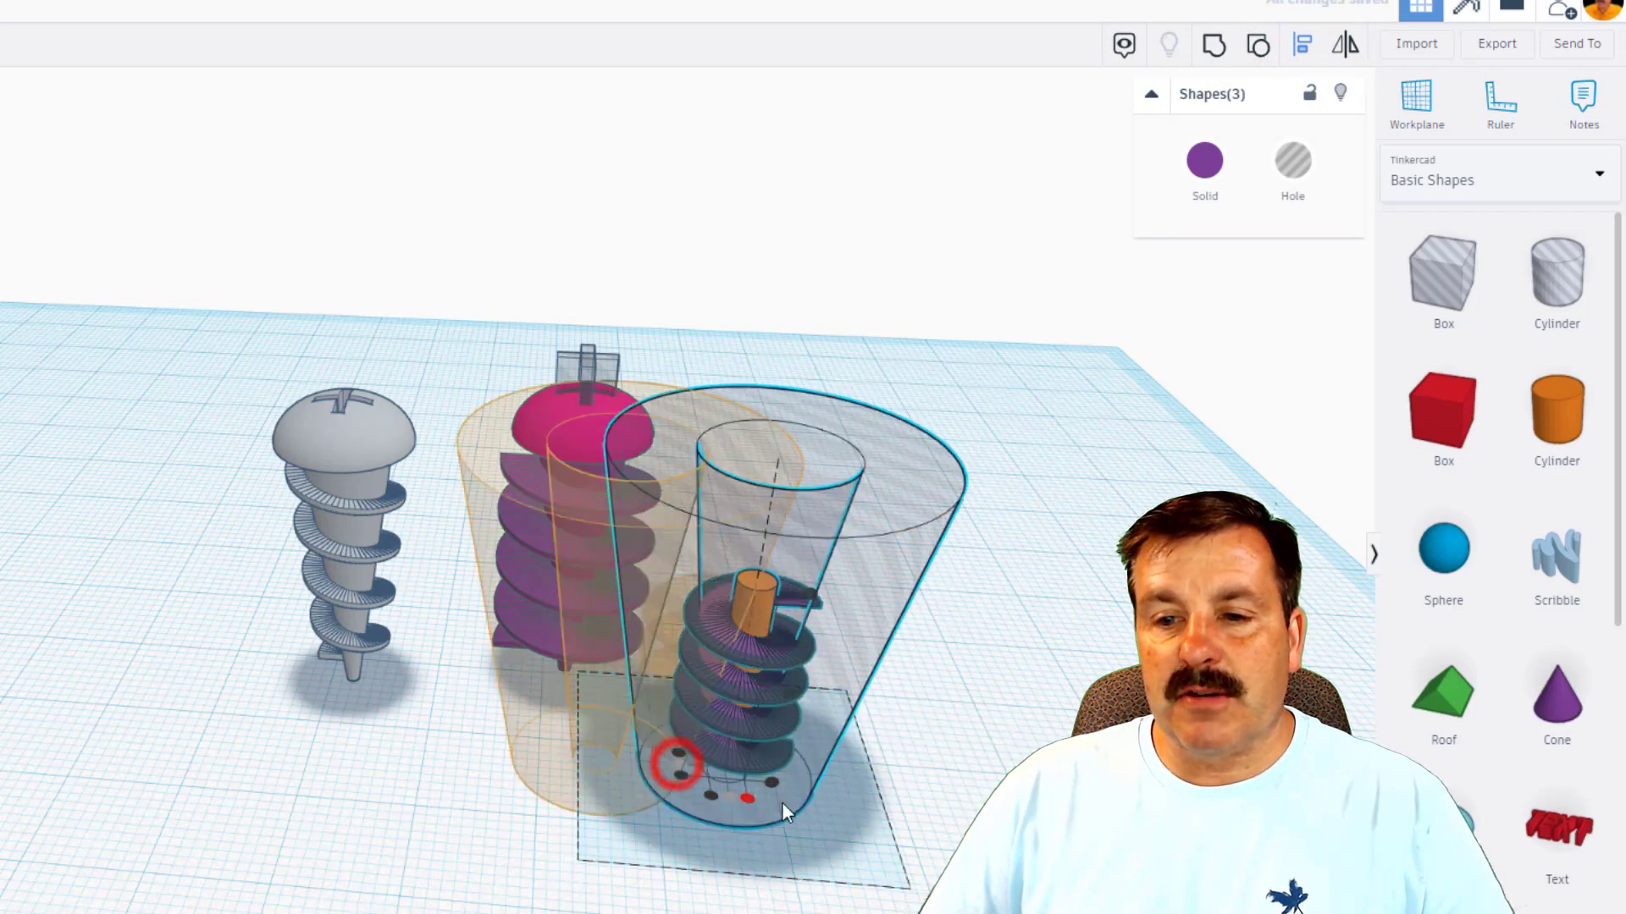
click(977, 790)
Set the top radius of the inner cone within the hollow cone hole to 4.
right_drag(963, 803, 992, 663)
click(883, 424)
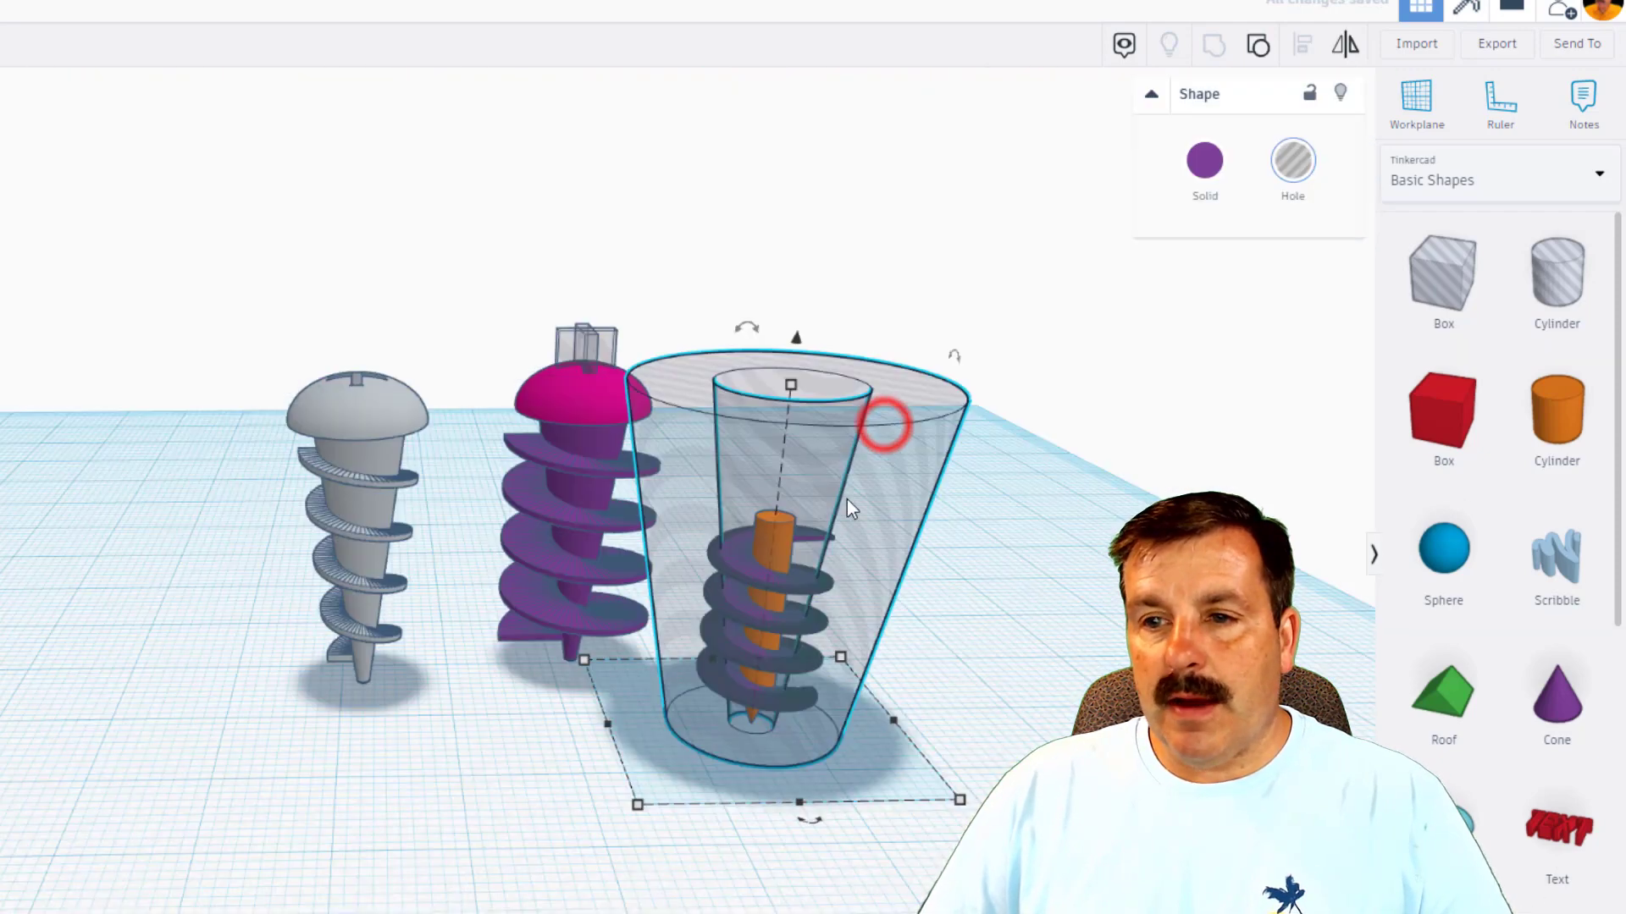
click(897, 485)
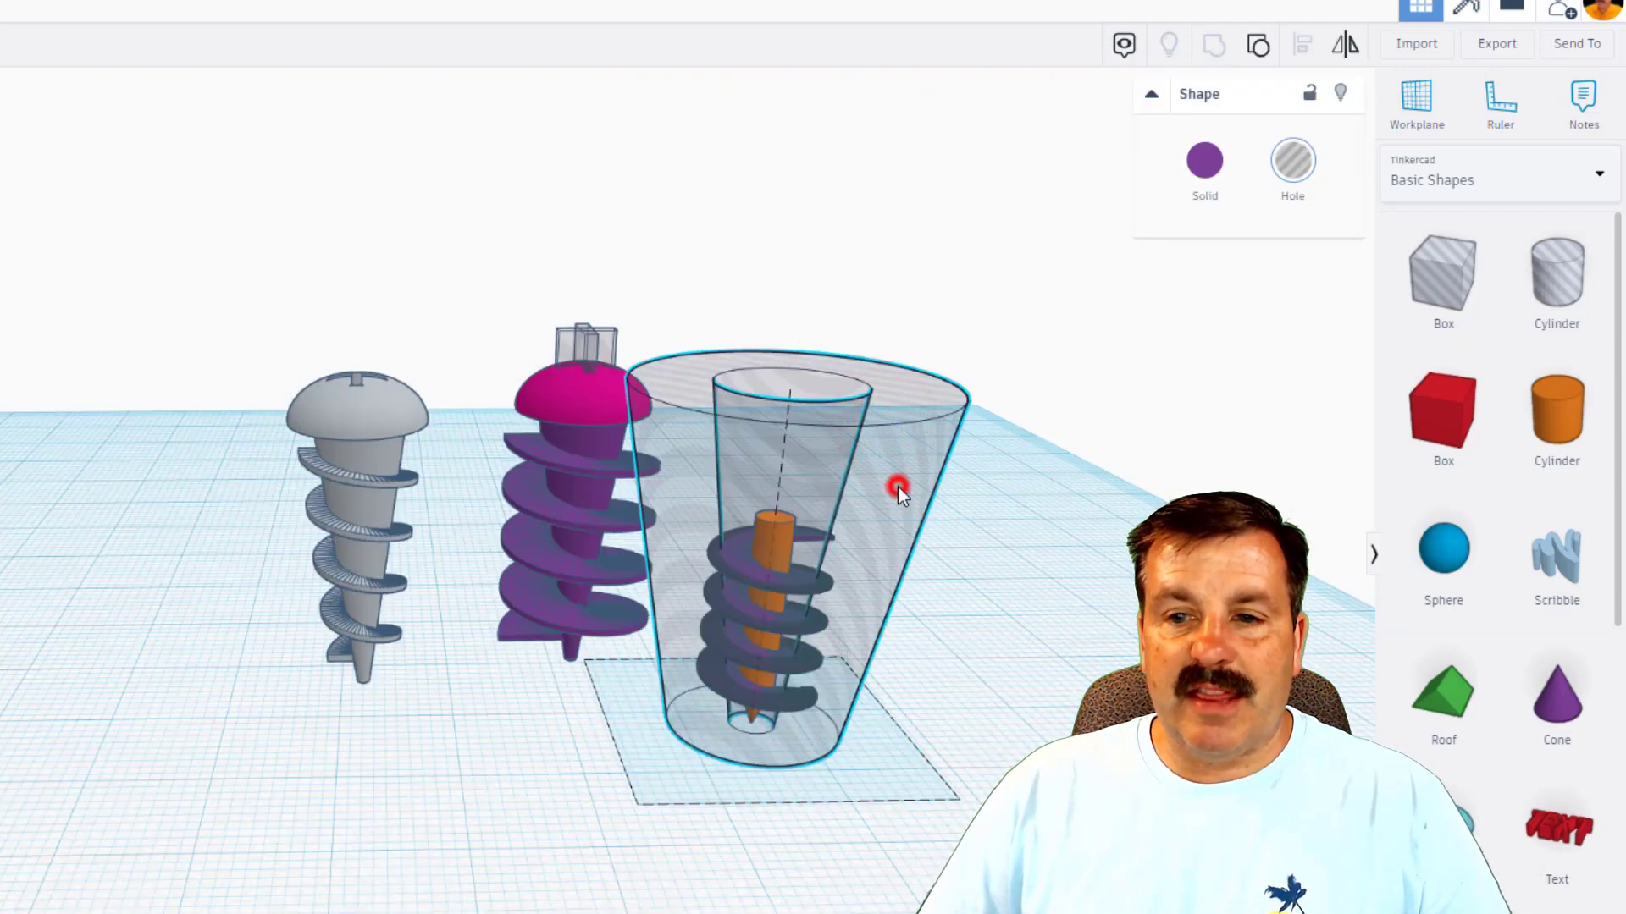
click(810, 390)
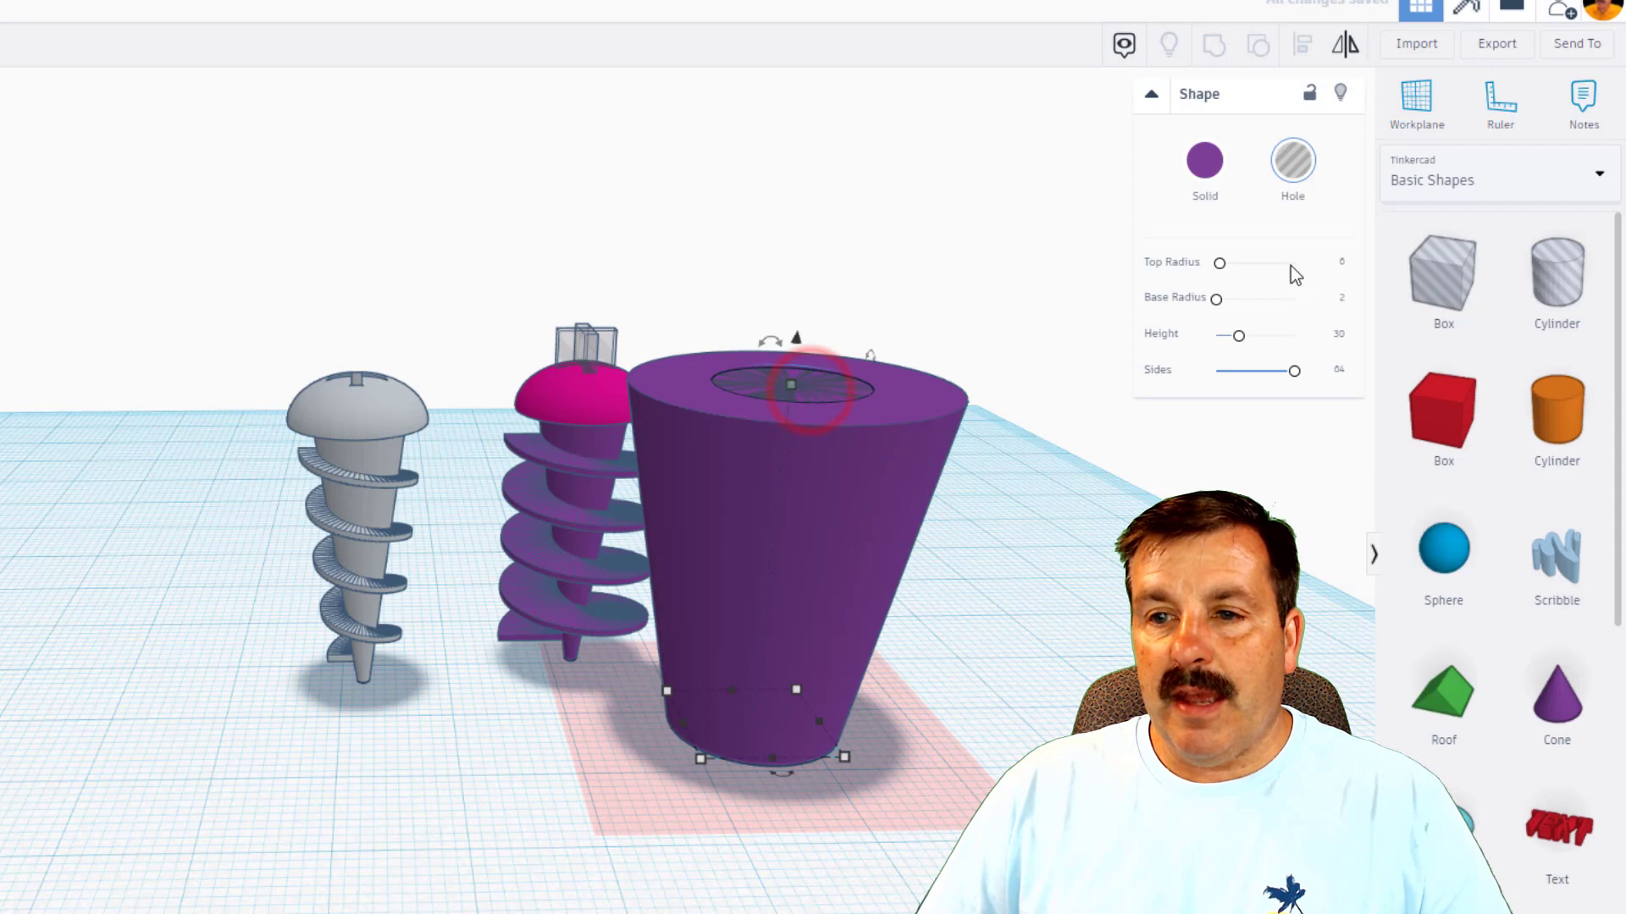
click(1344, 264)
text(4)
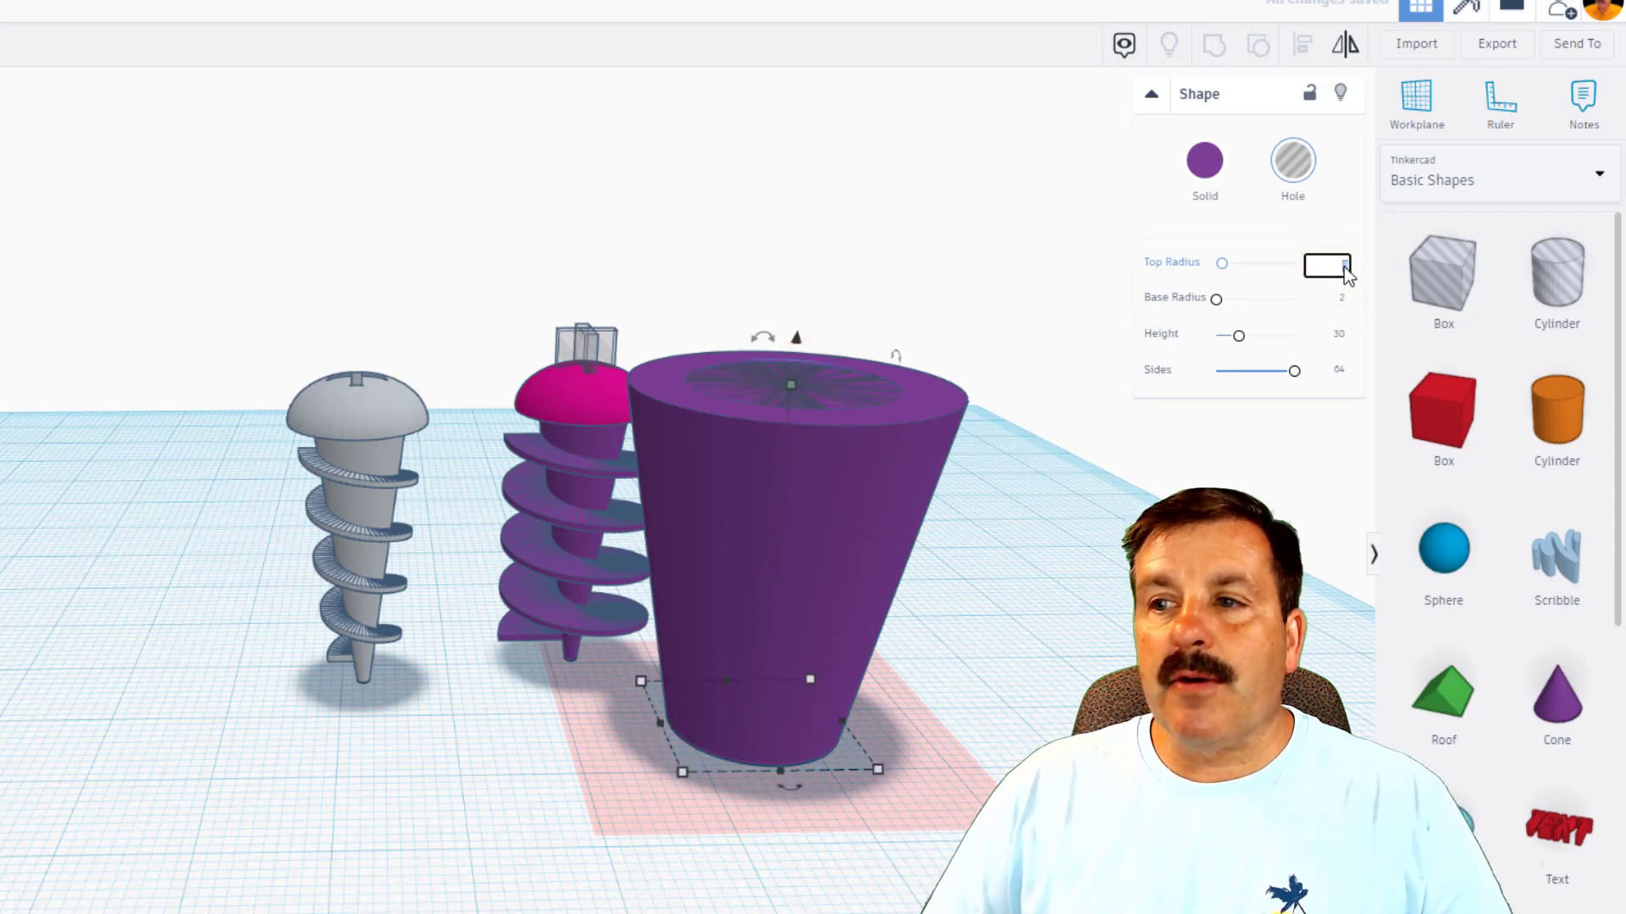
key(Return)
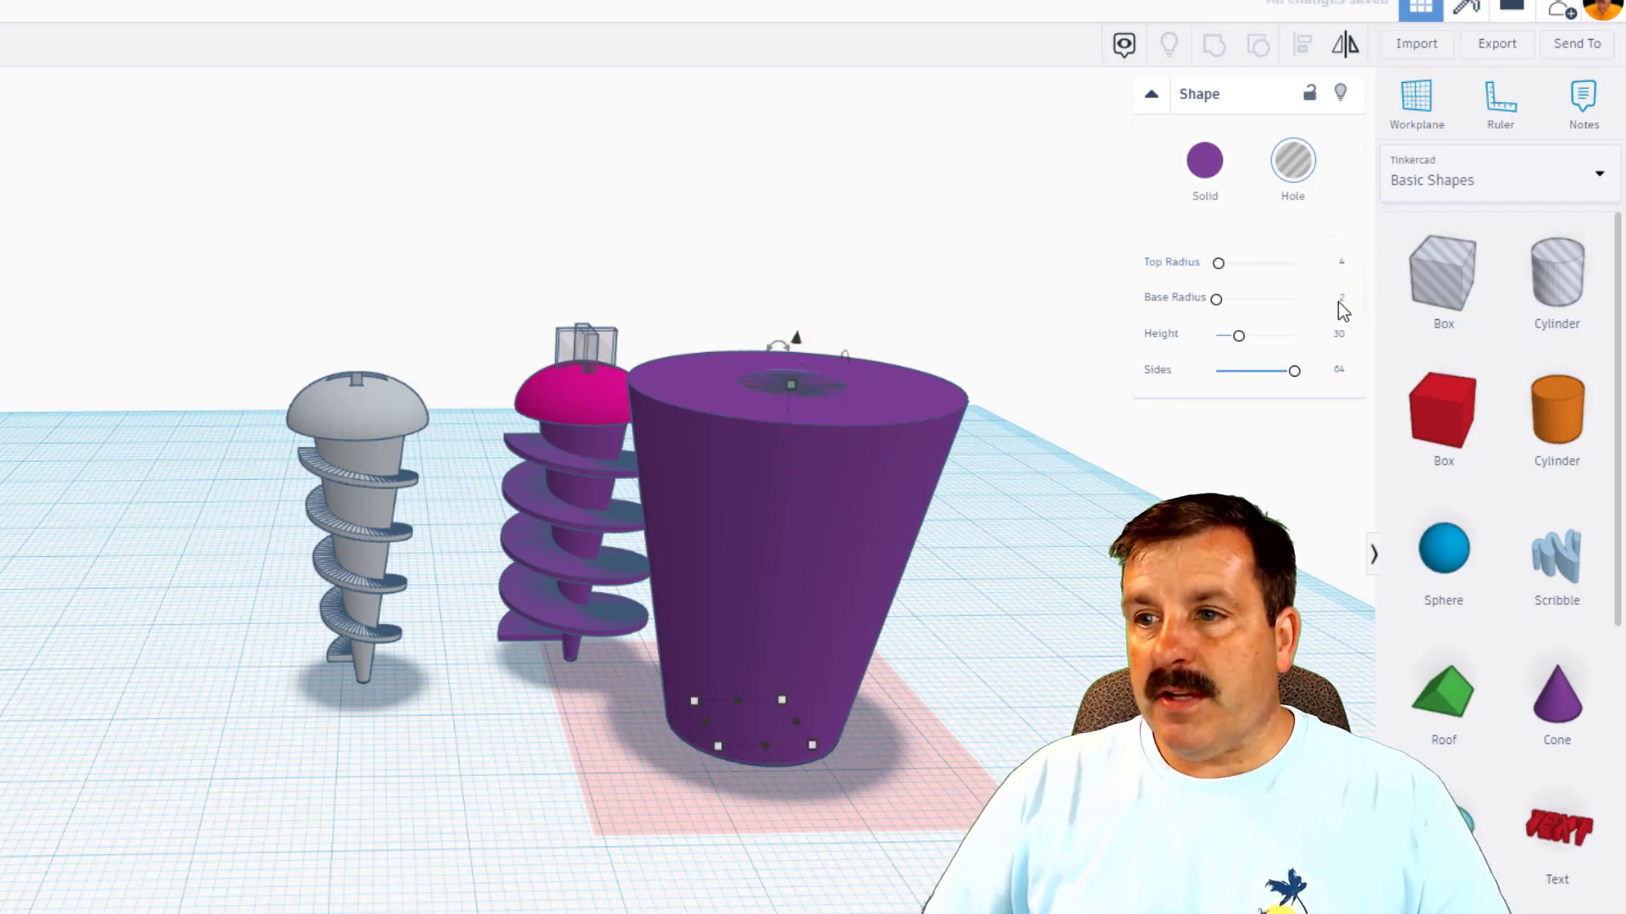
click(1202, 517)
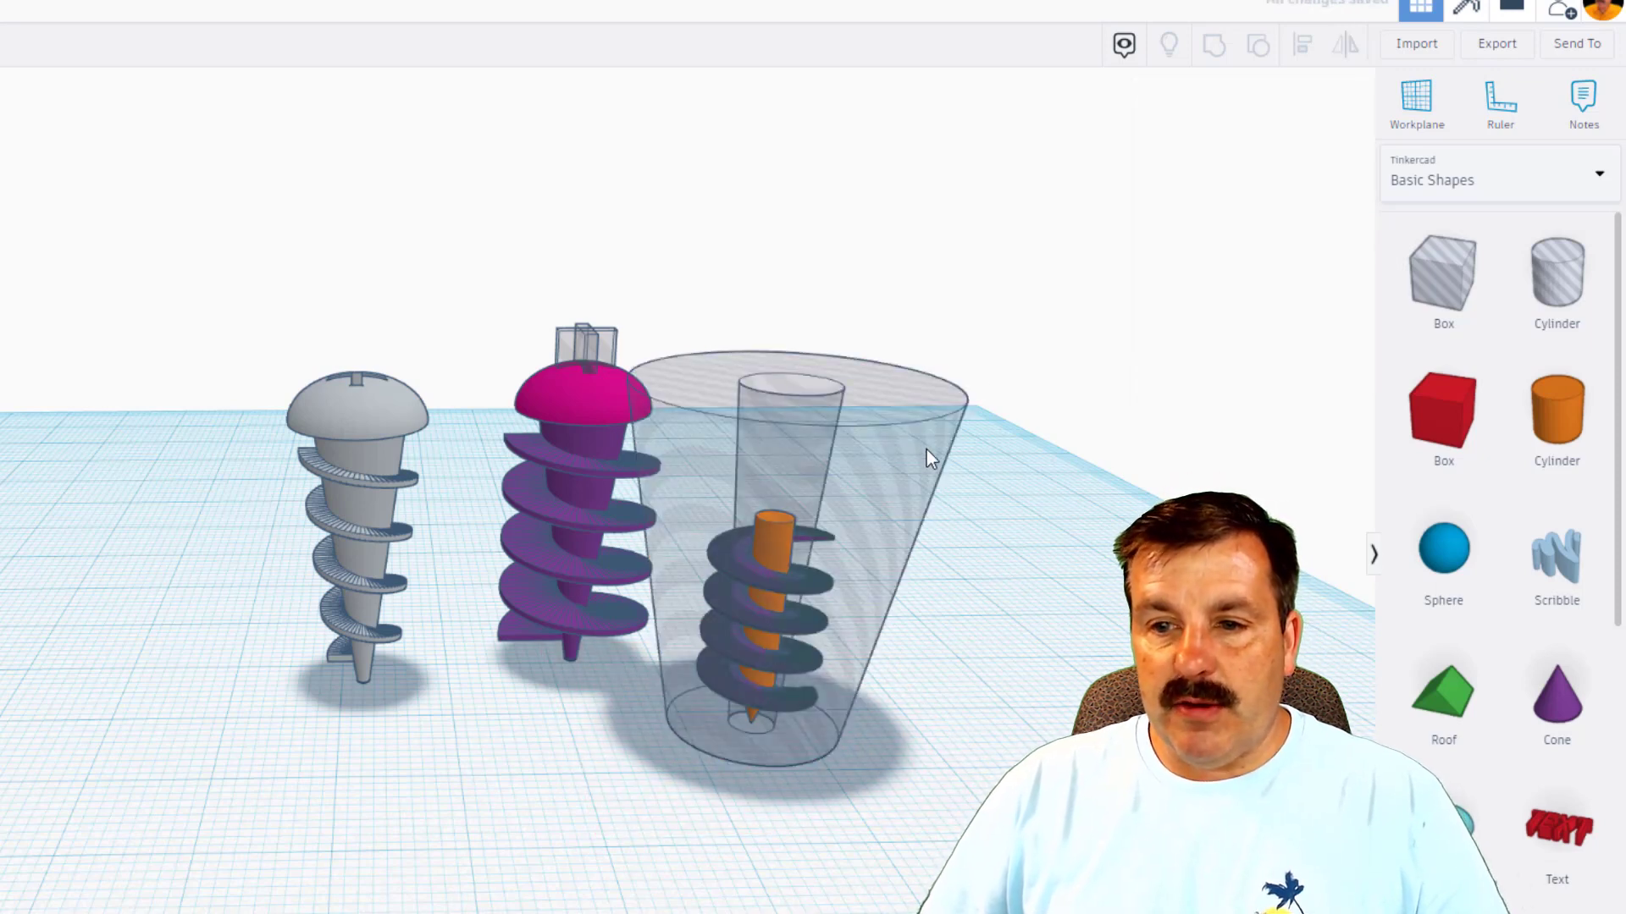
Group the hollow cone hole with the screw threads to trim the threads around the orange cylinder.
drag(836, 413, 818, 513)
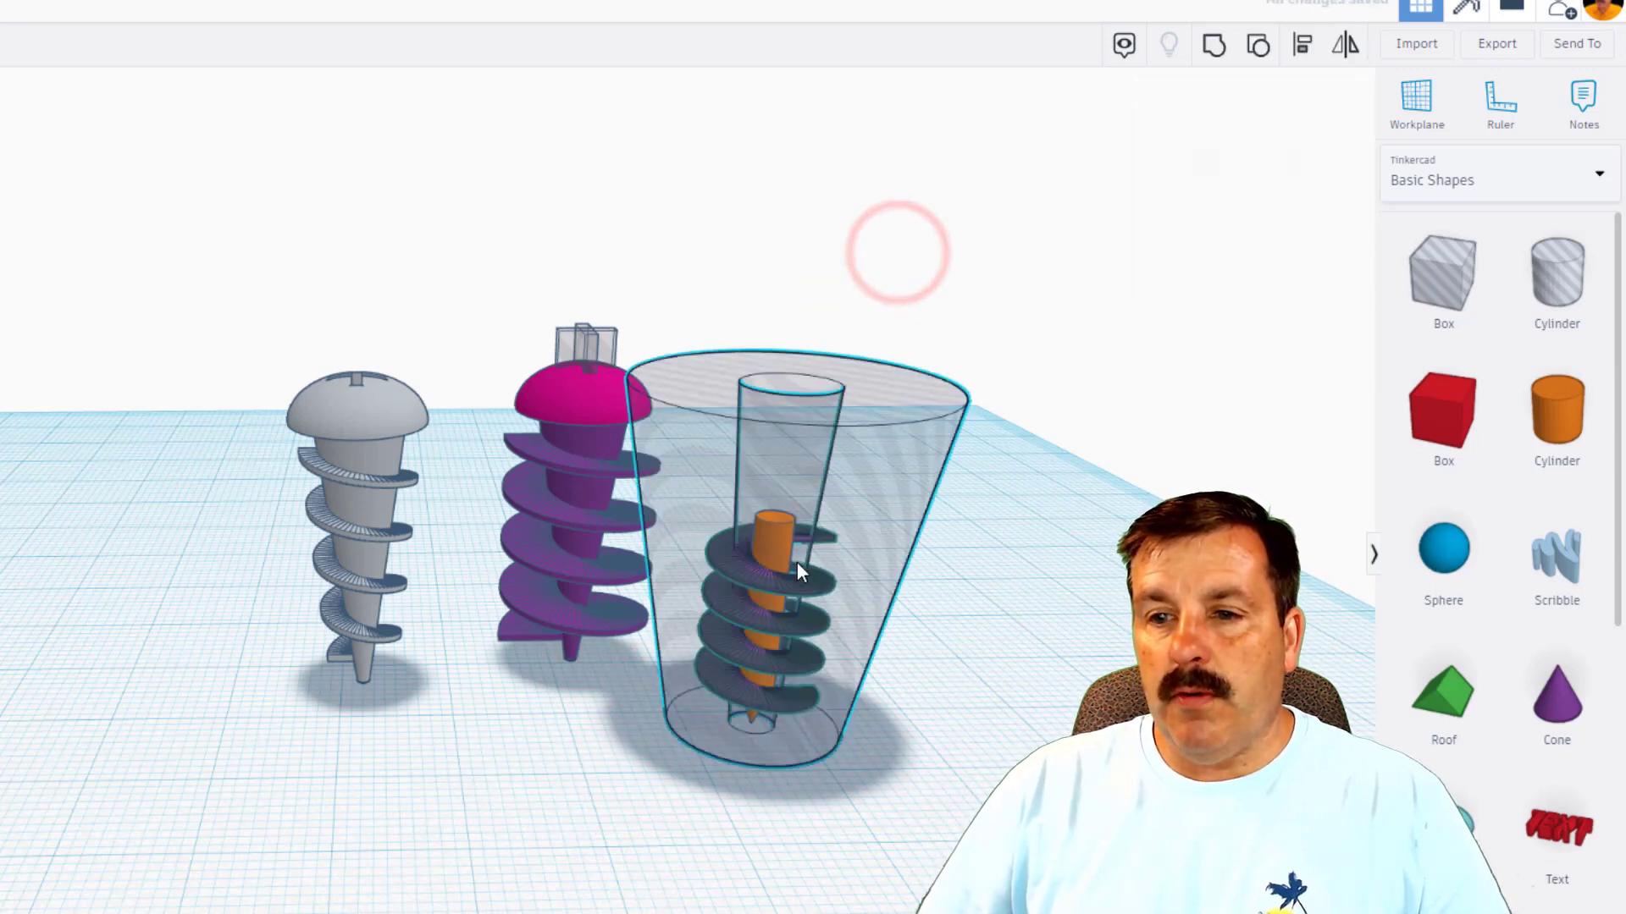
click(1205, 47)
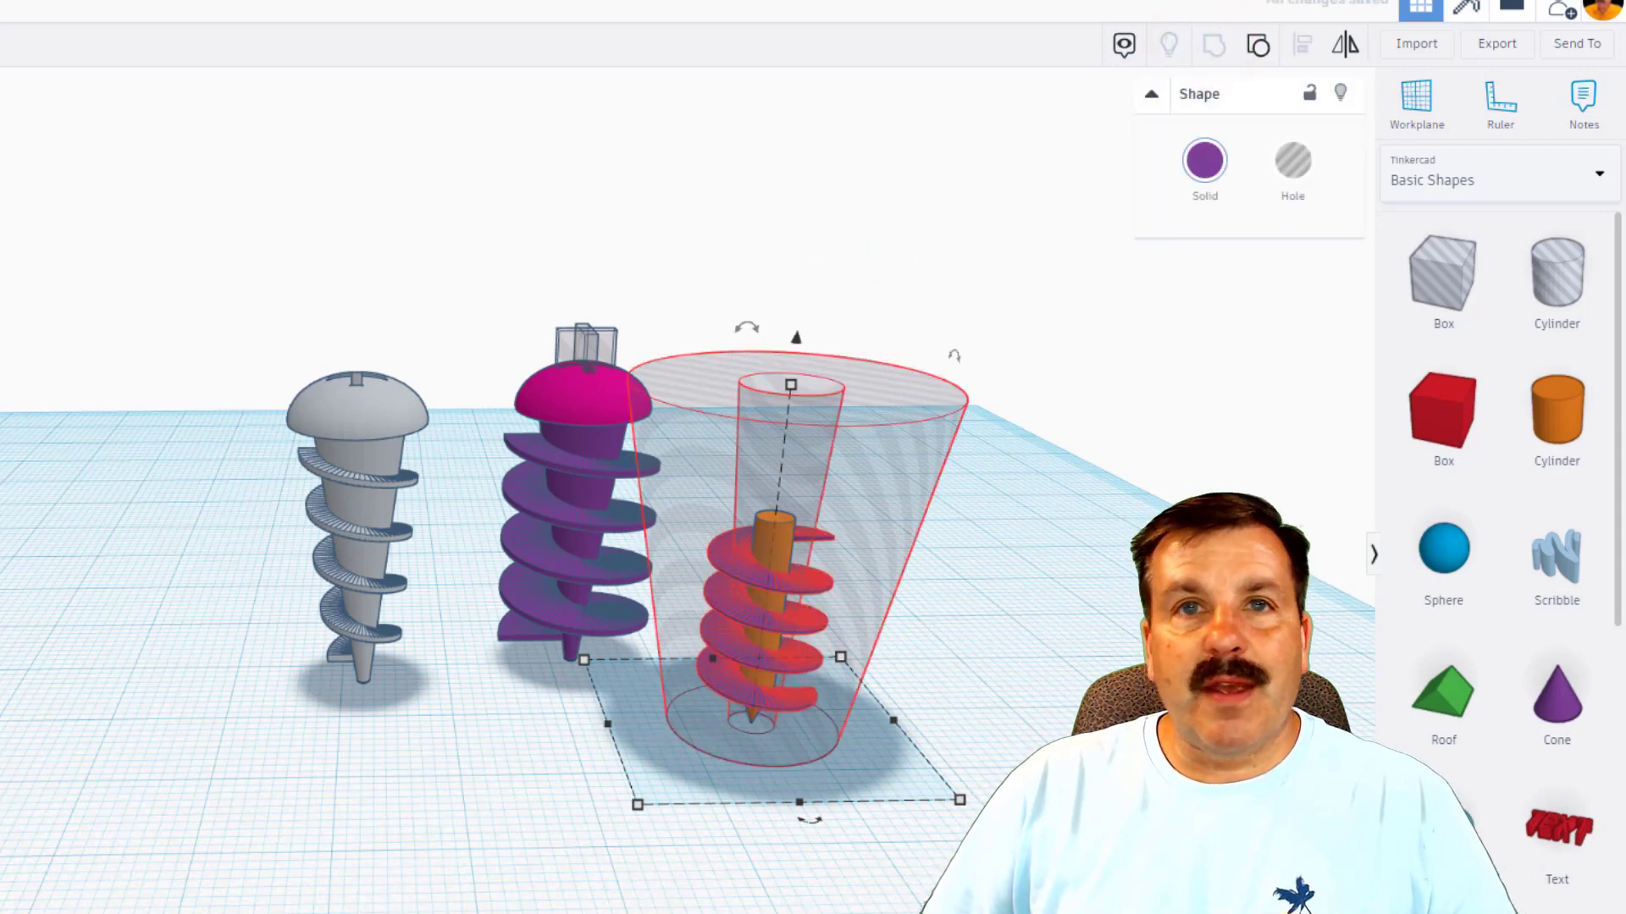
right_drag(1109, 662, 1041, 656)
mouse_move(701, 708)
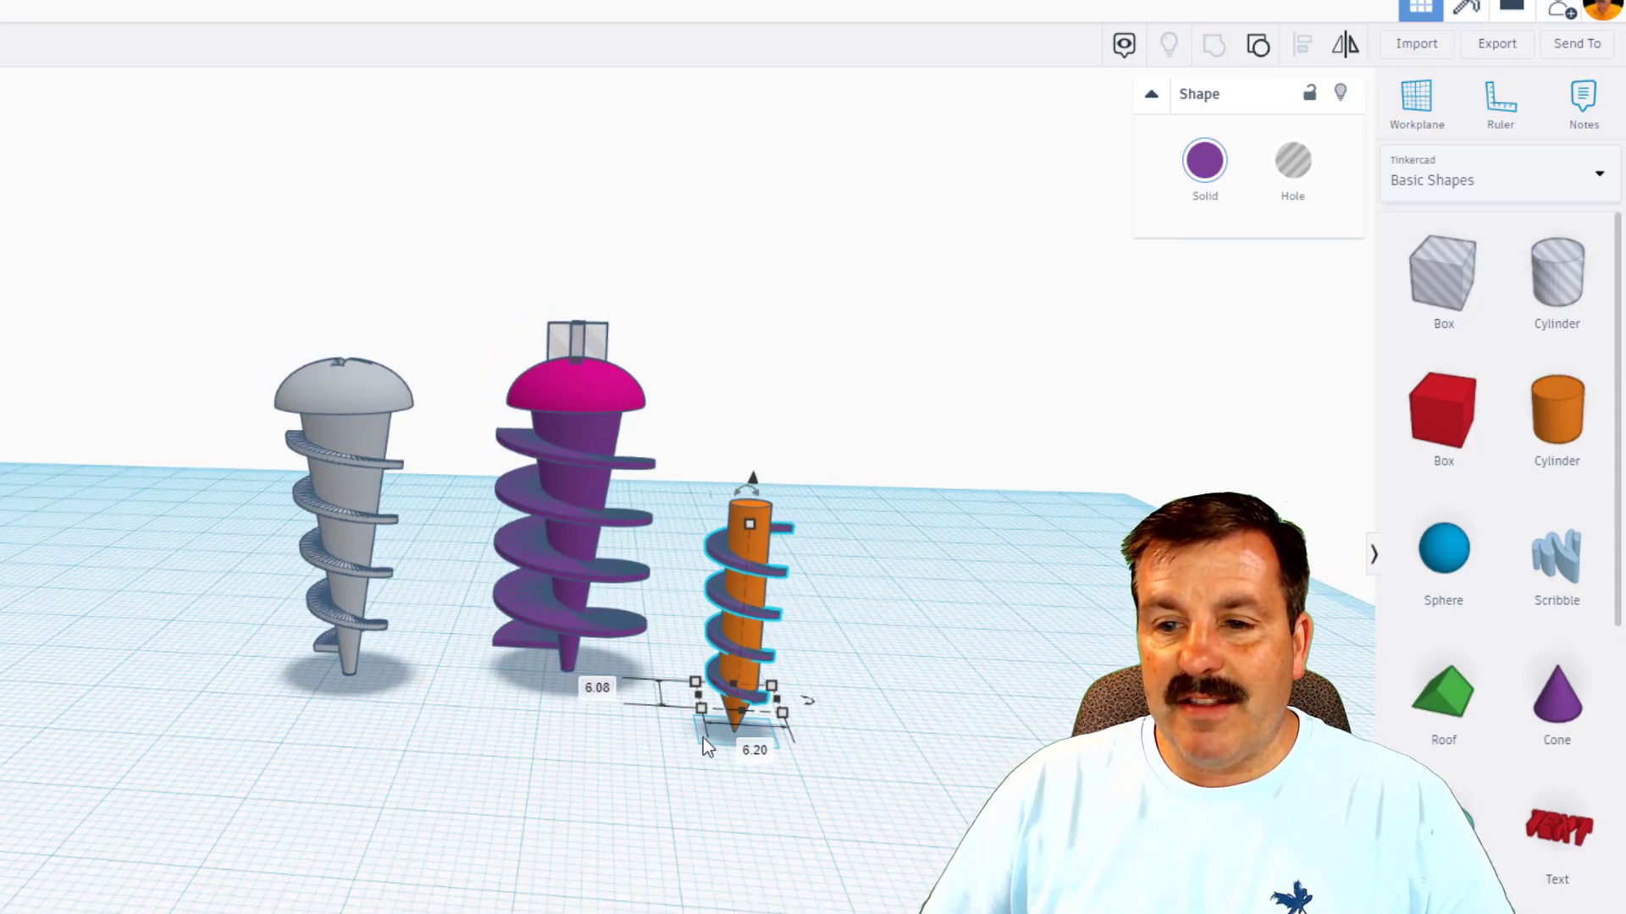
click(624, 274)
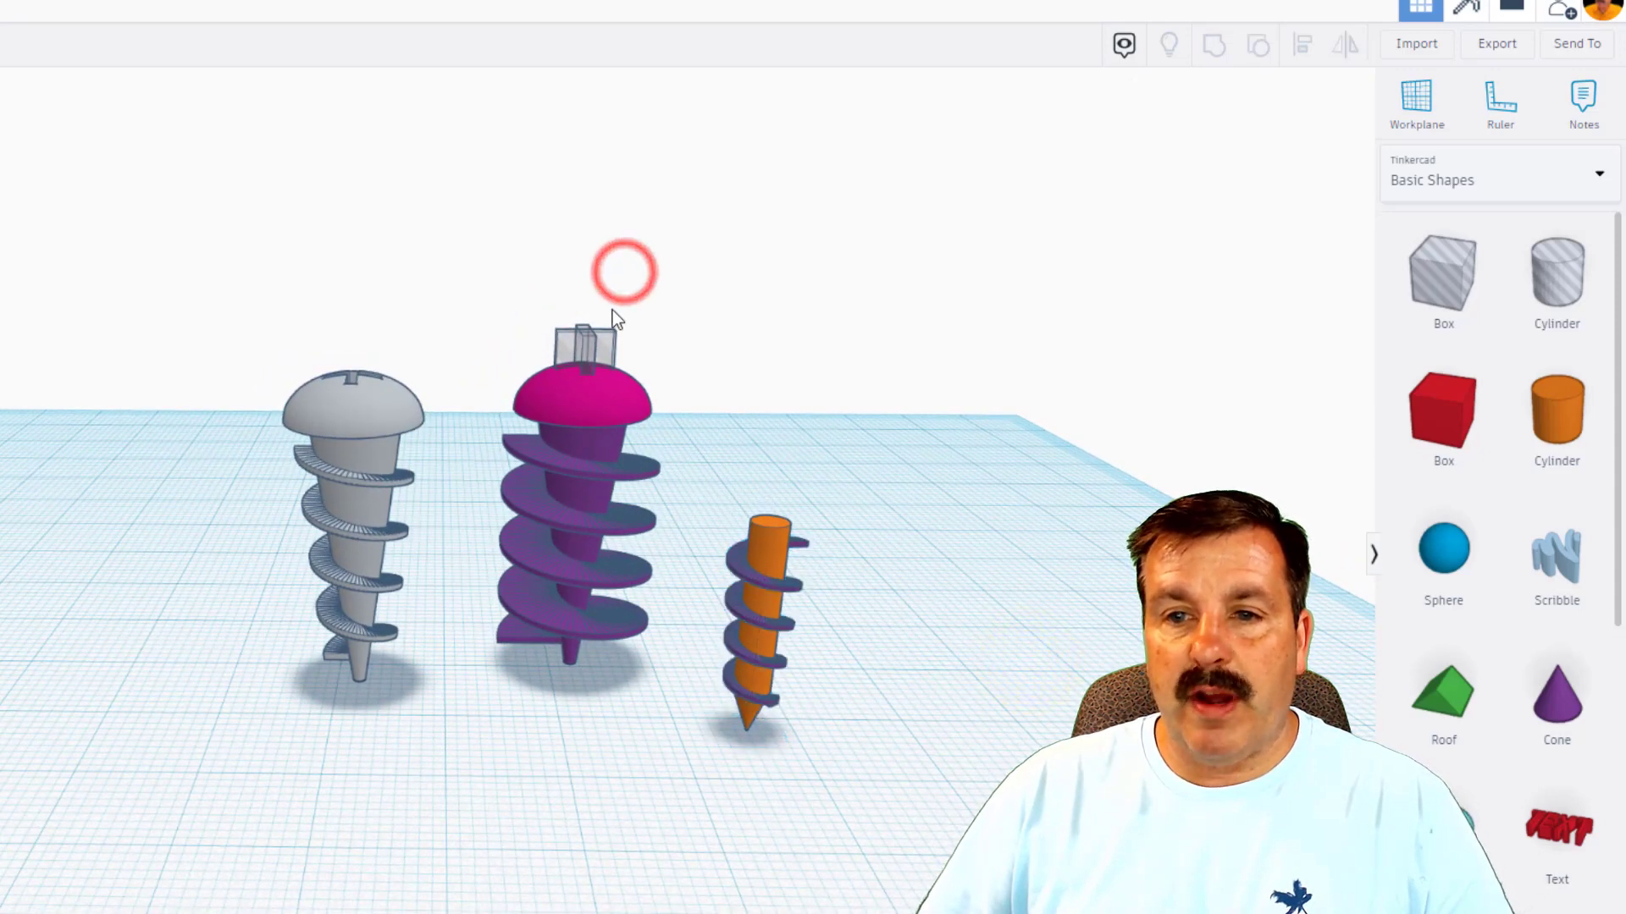
Duplicate the pink screw head with its cross-shaped hole and place the workplane on top of the orange cylinder.
drag(646, 254, 523, 361)
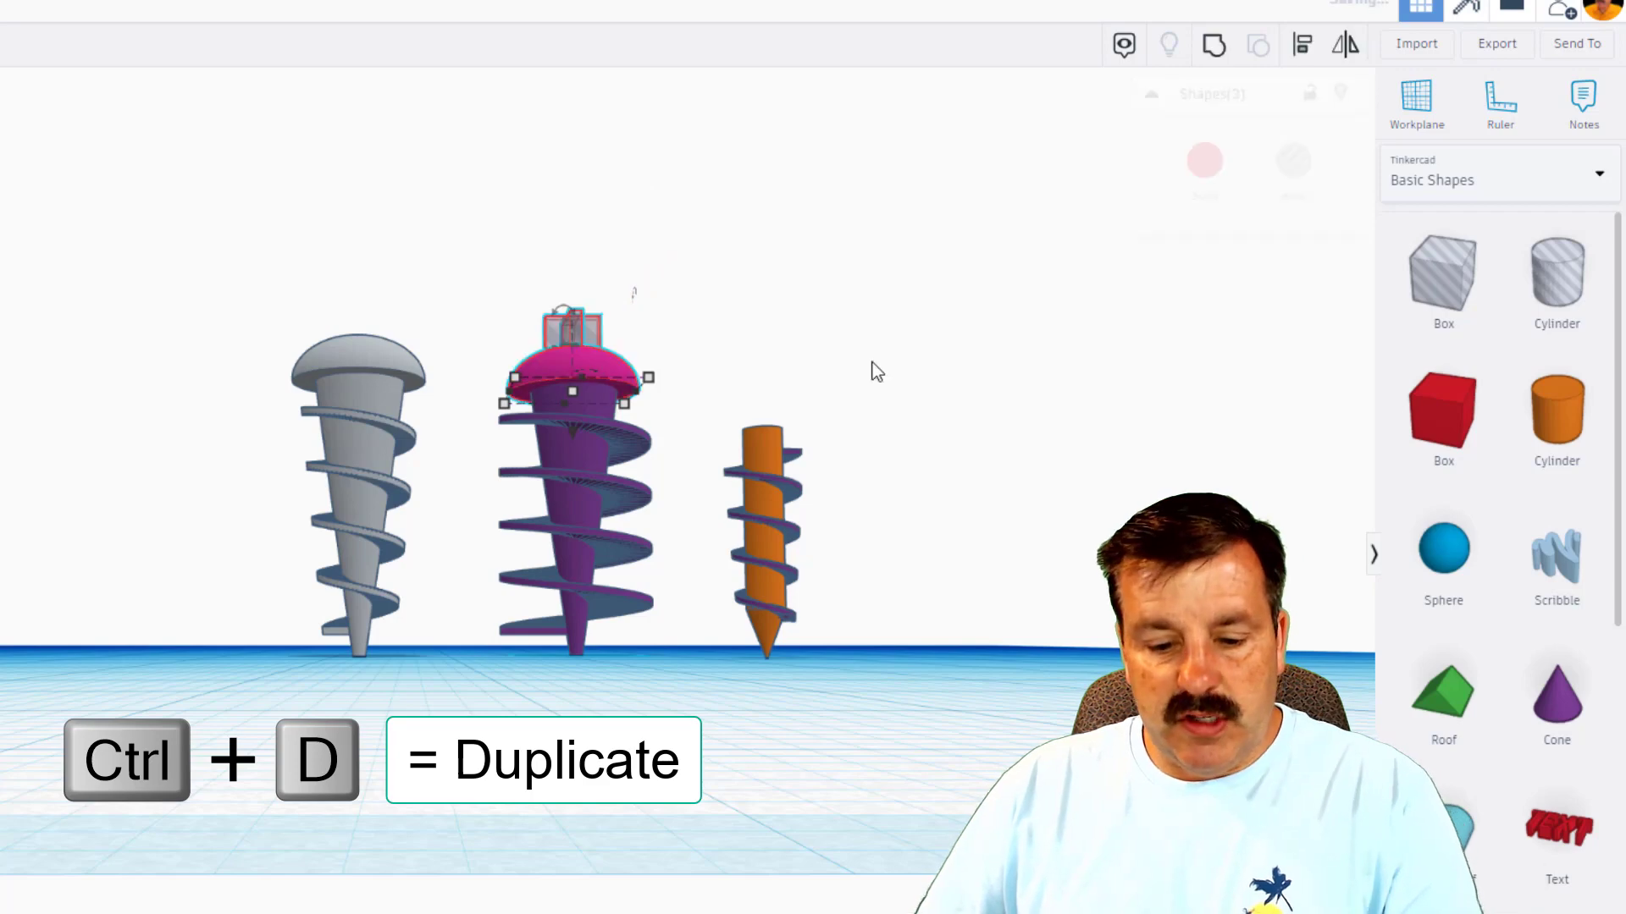
right_drag(871, 366, 926, 464)
click(1416, 102)
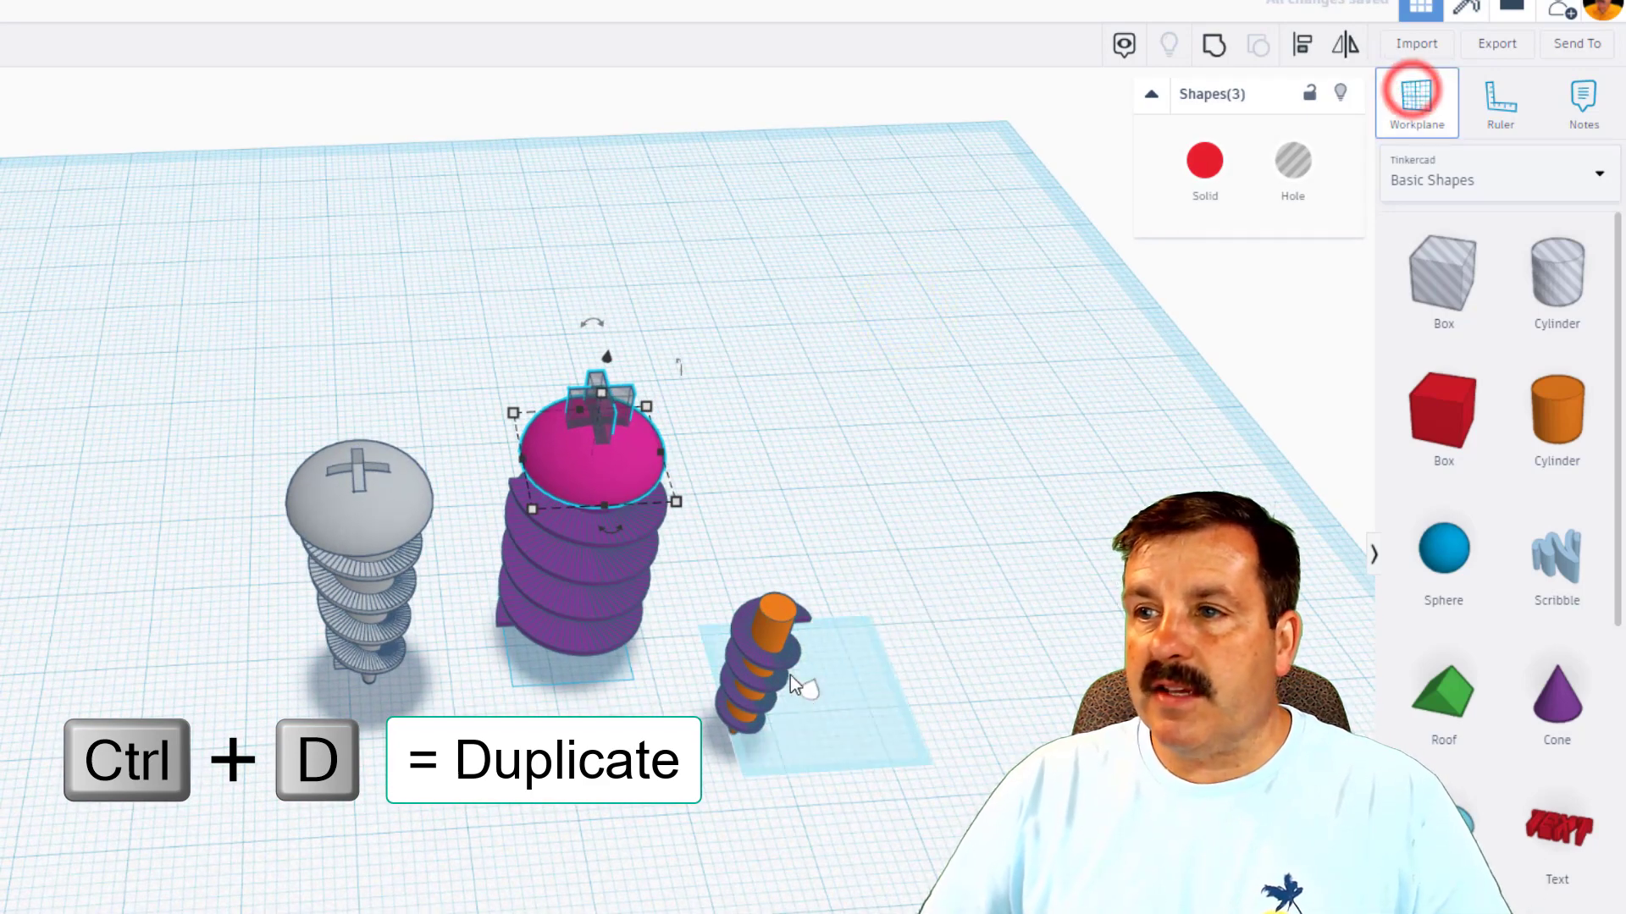
click(774, 618)
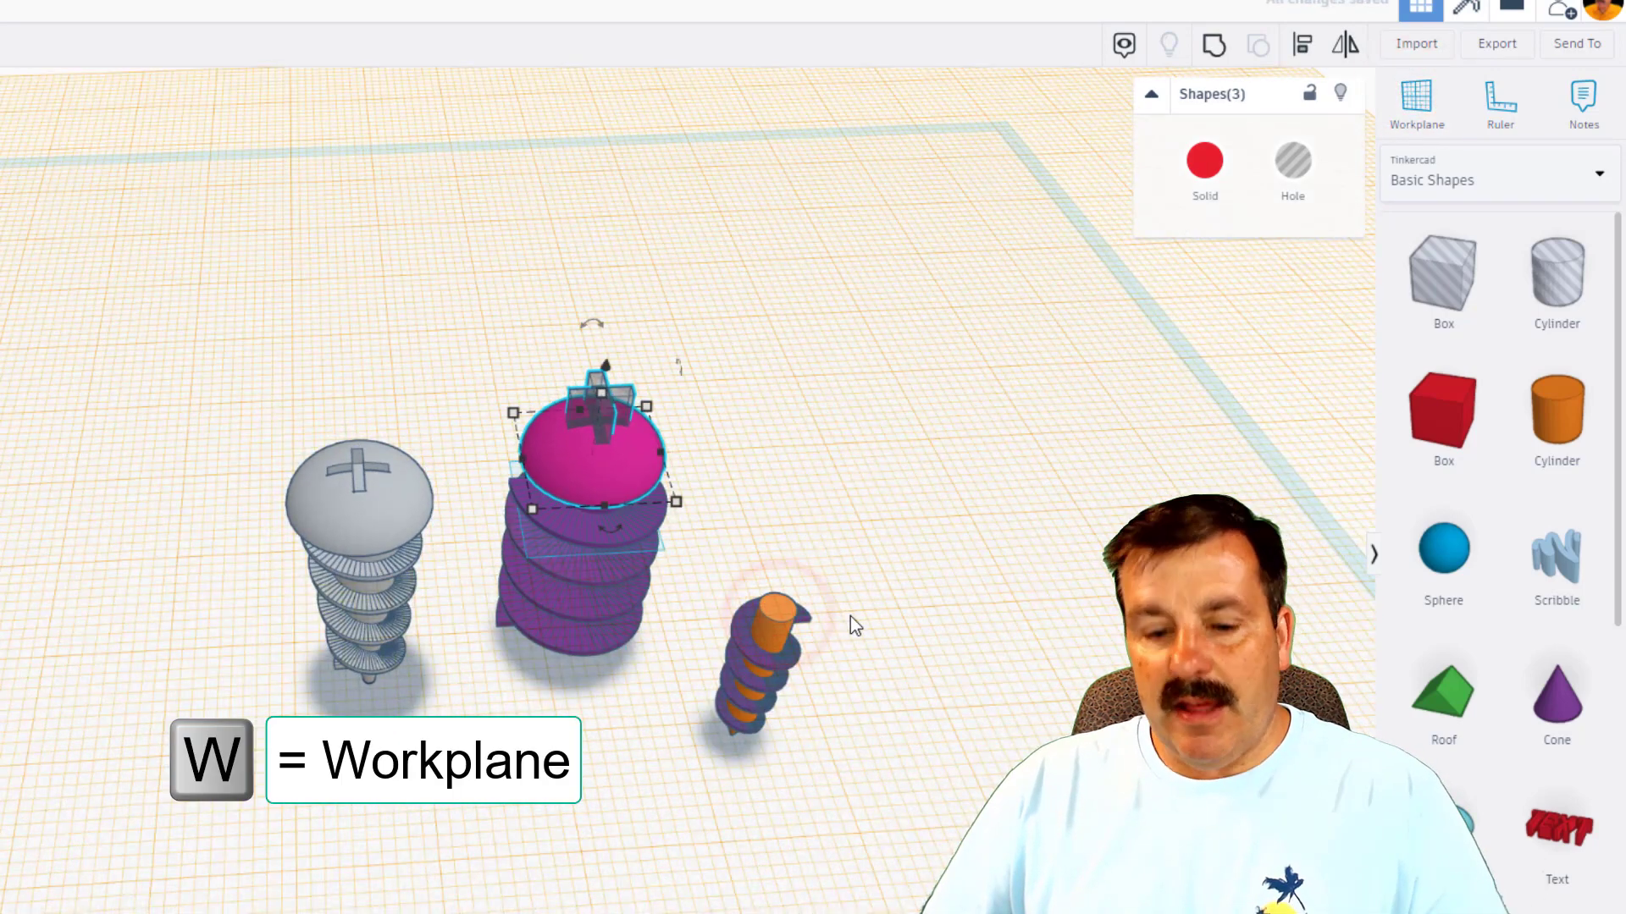
Move the duplicated head and cross-shaped hole onto the top of the orange cylinder.
drag(618, 514, 823, 620)
click(994, 741)
right_drag(918, 739, 912, 613)
Center the head and cross-shaped hole horizontally on the orange cylinder, and group all five parts into one screw.
drag(725, 383, 743, 464)
drag(830, 579, 898, 739)
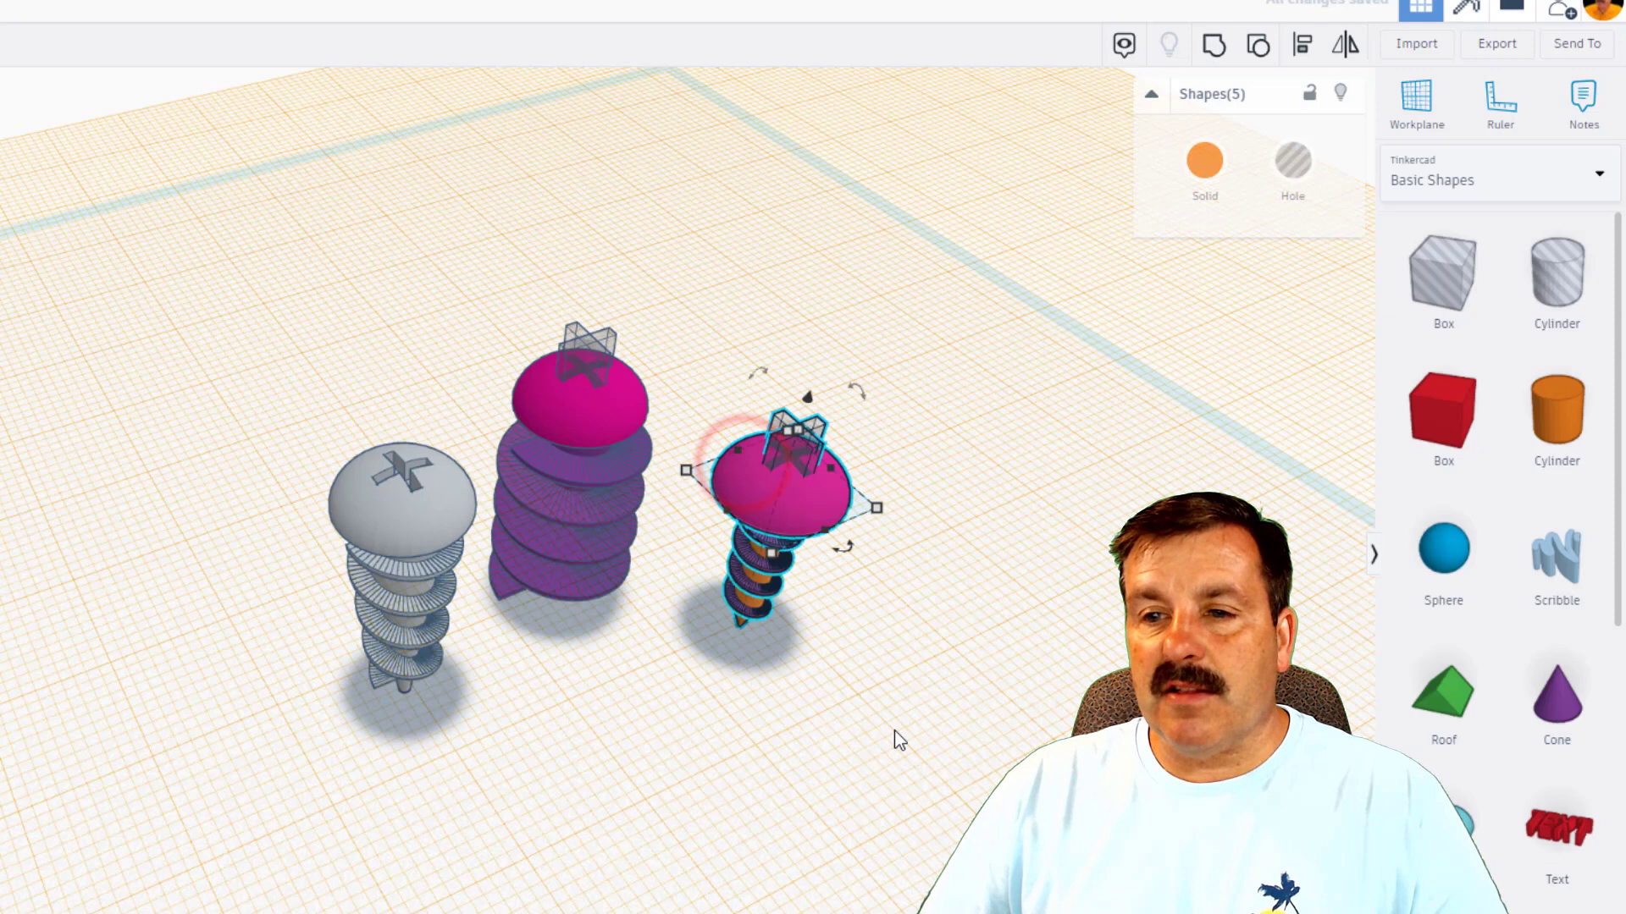
click(1302, 43)
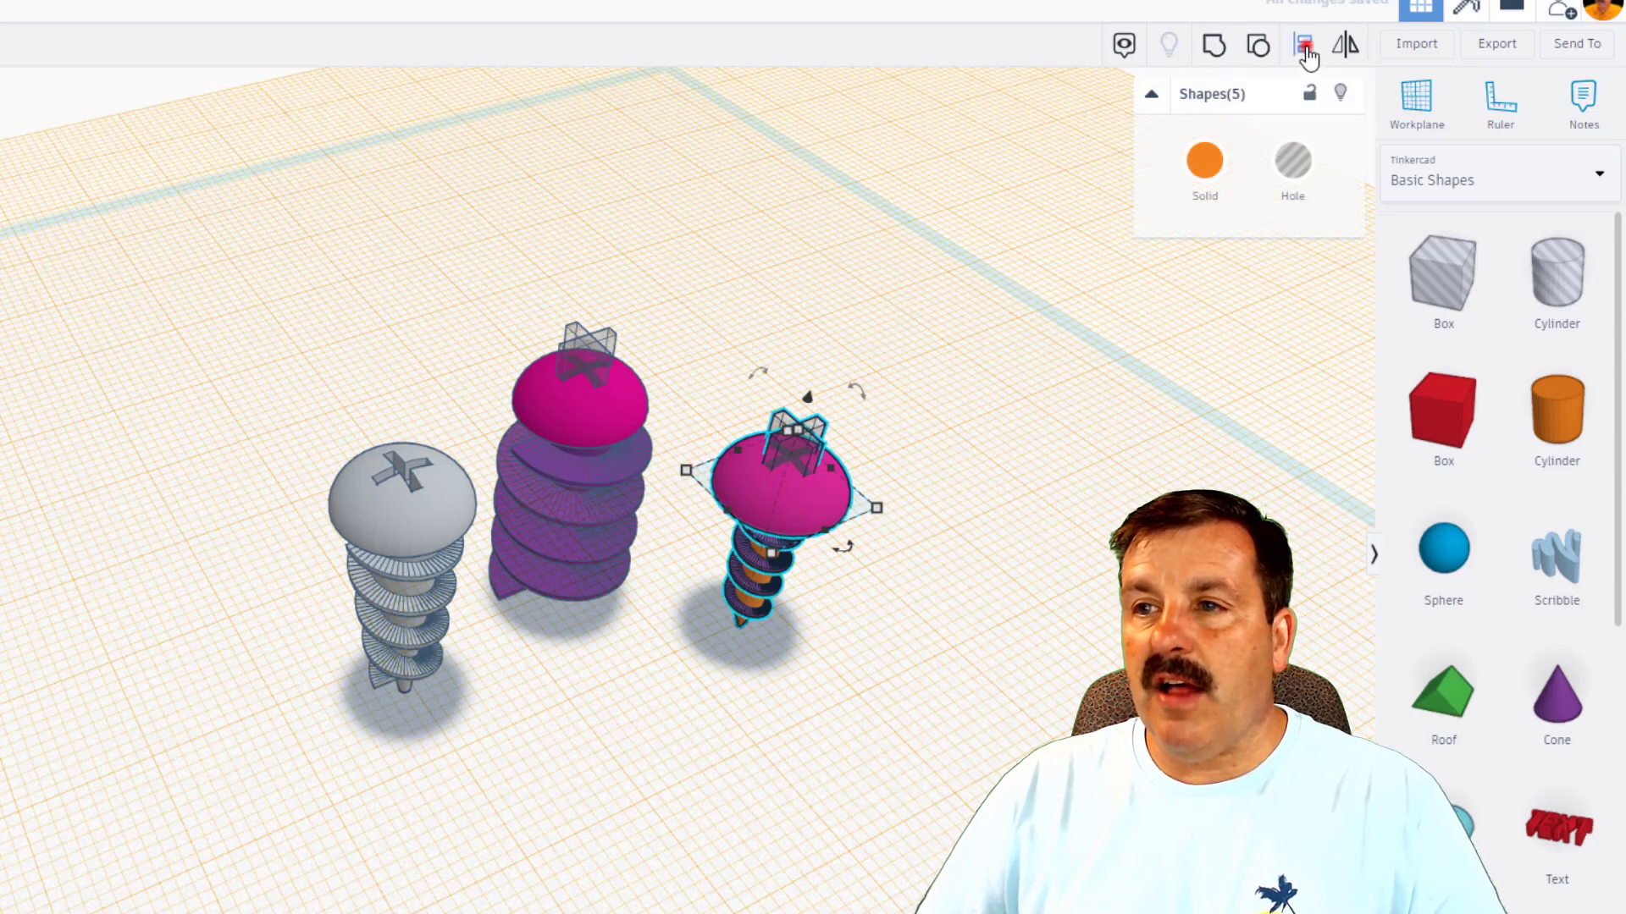
click(754, 603)
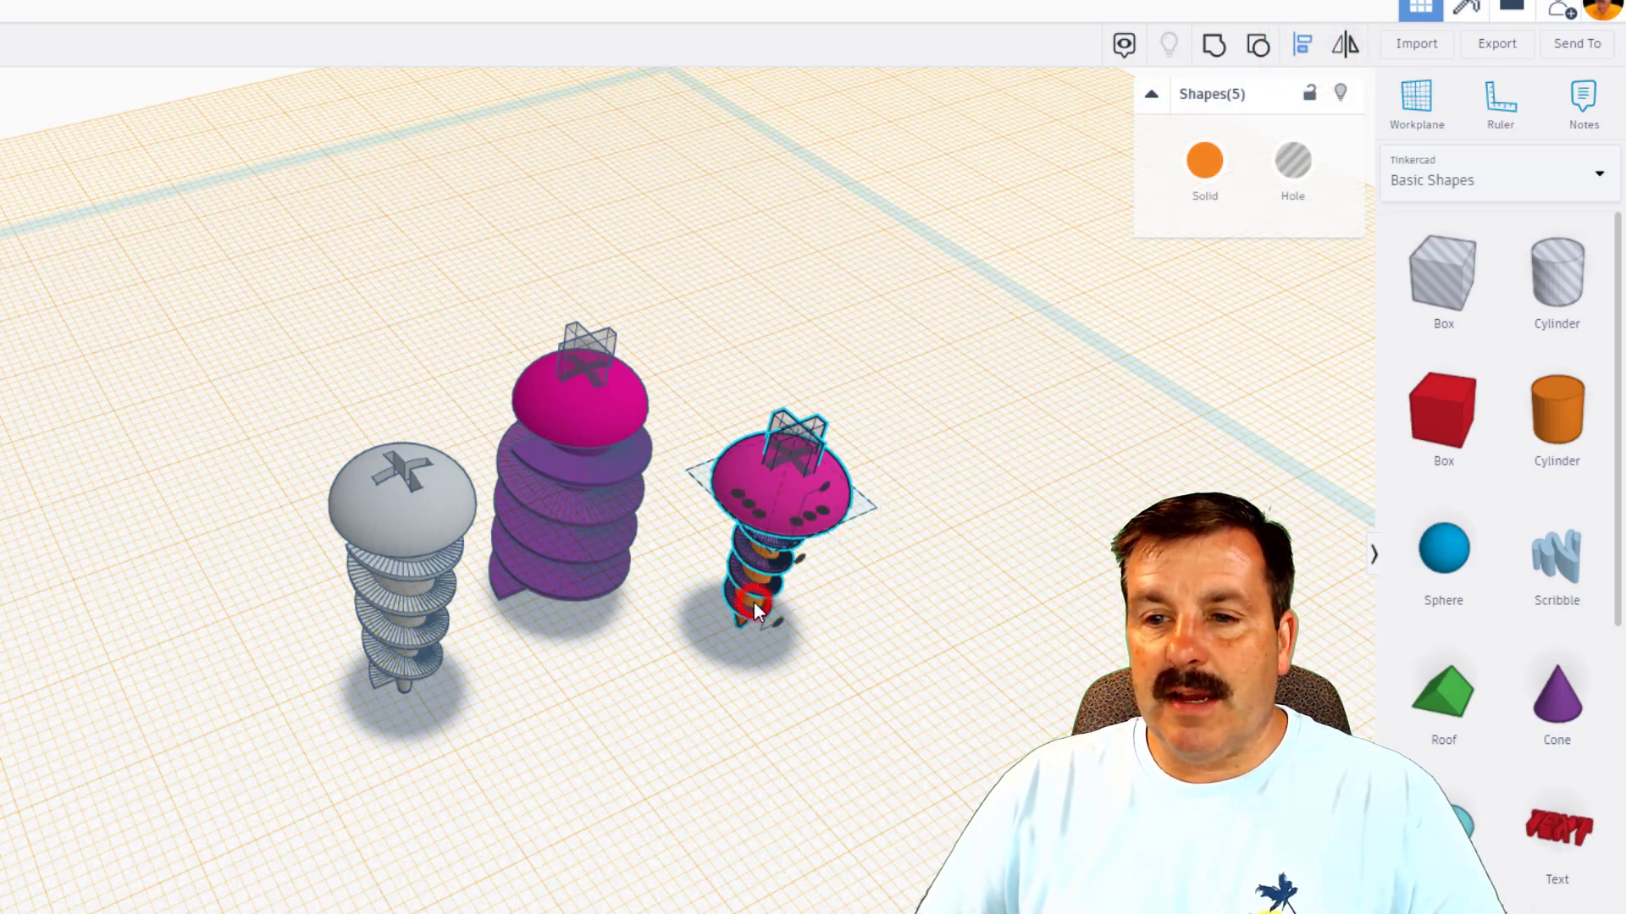
click(747, 504)
click(810, 520)
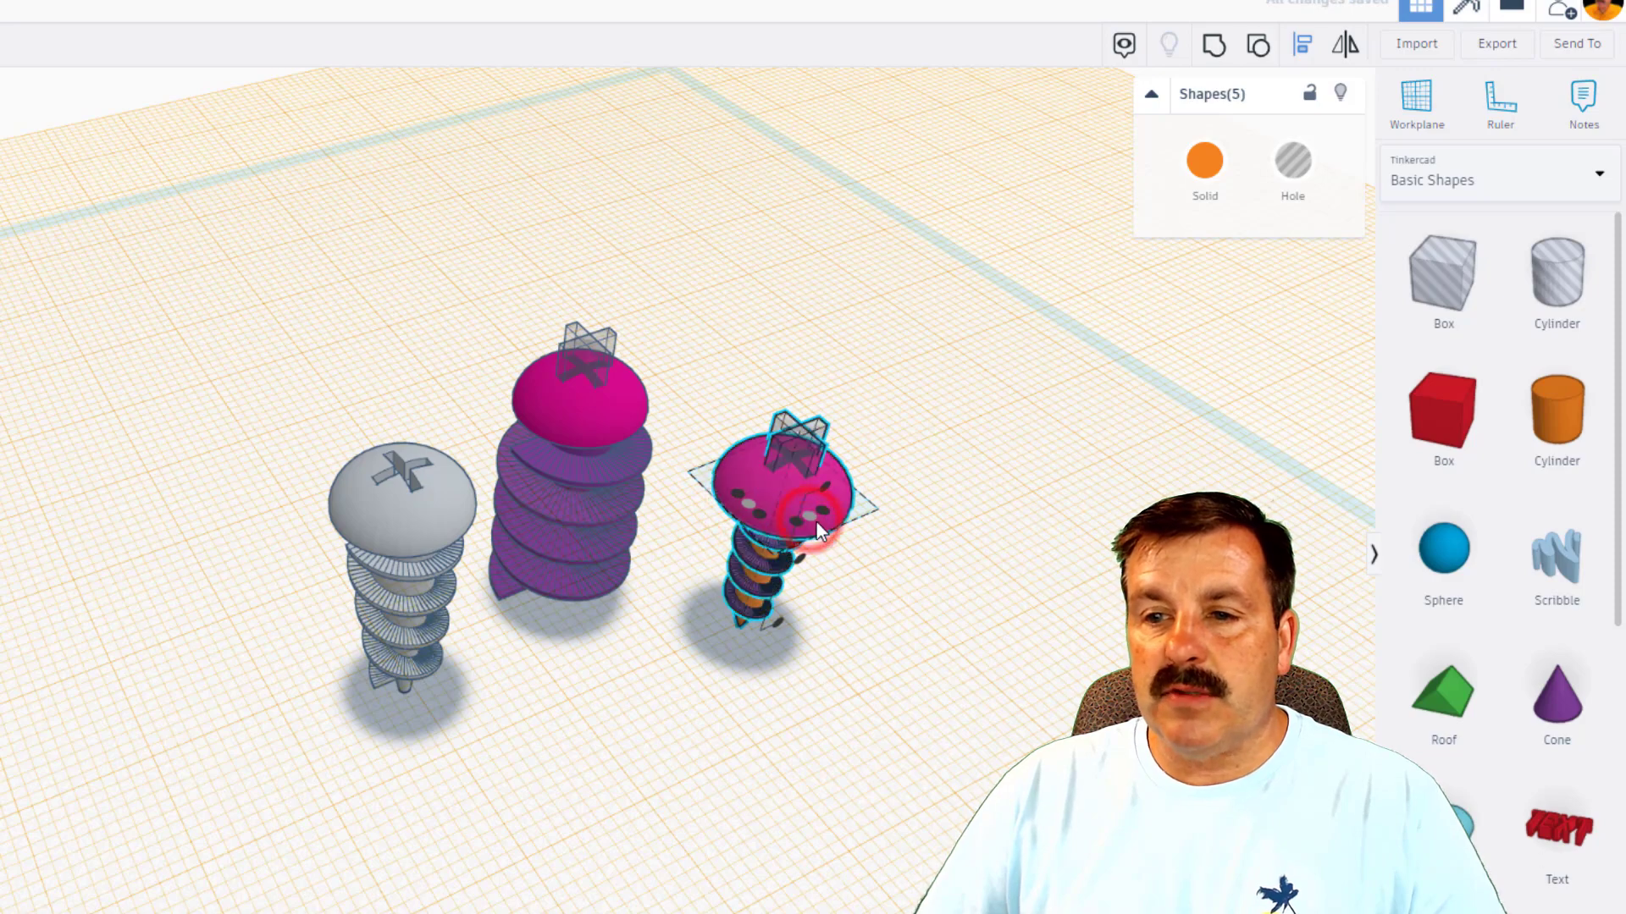
click(945, 518)
right_drag(943, 656, 1073, 569)
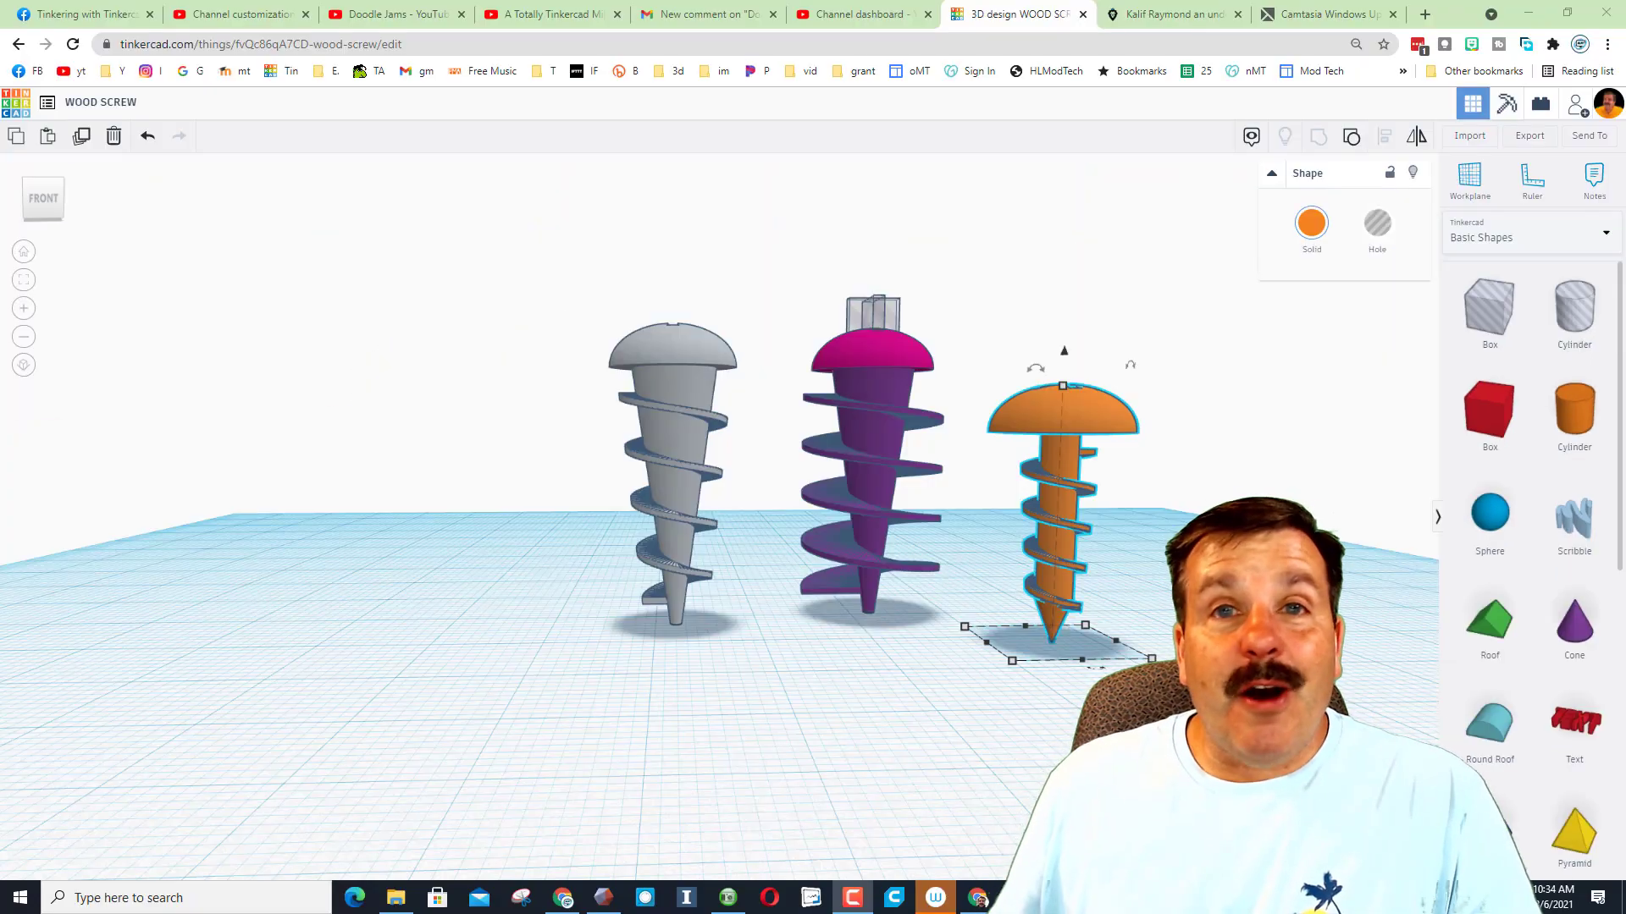
mouse_move(1073, 569)
right_down()
mouse_move(1037, 566)
mouse_move(1073, 592)
right_up()
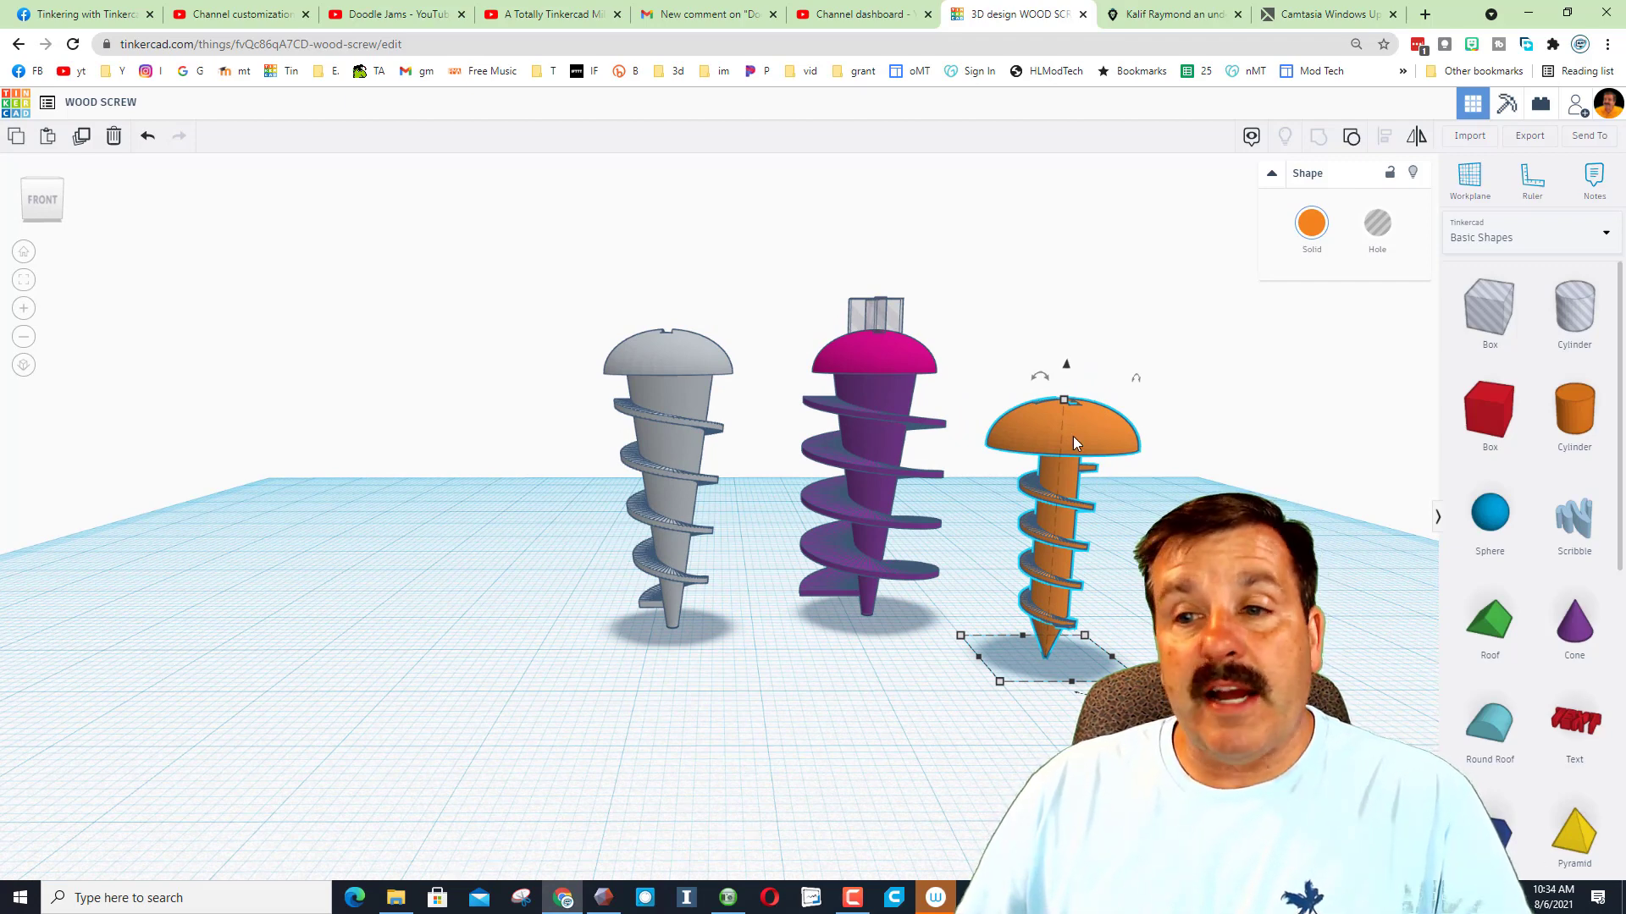
Turn the grouped orange screw upside down so that its point faces up.
drag(1040, 376, 995, 661)
click(991, 670)
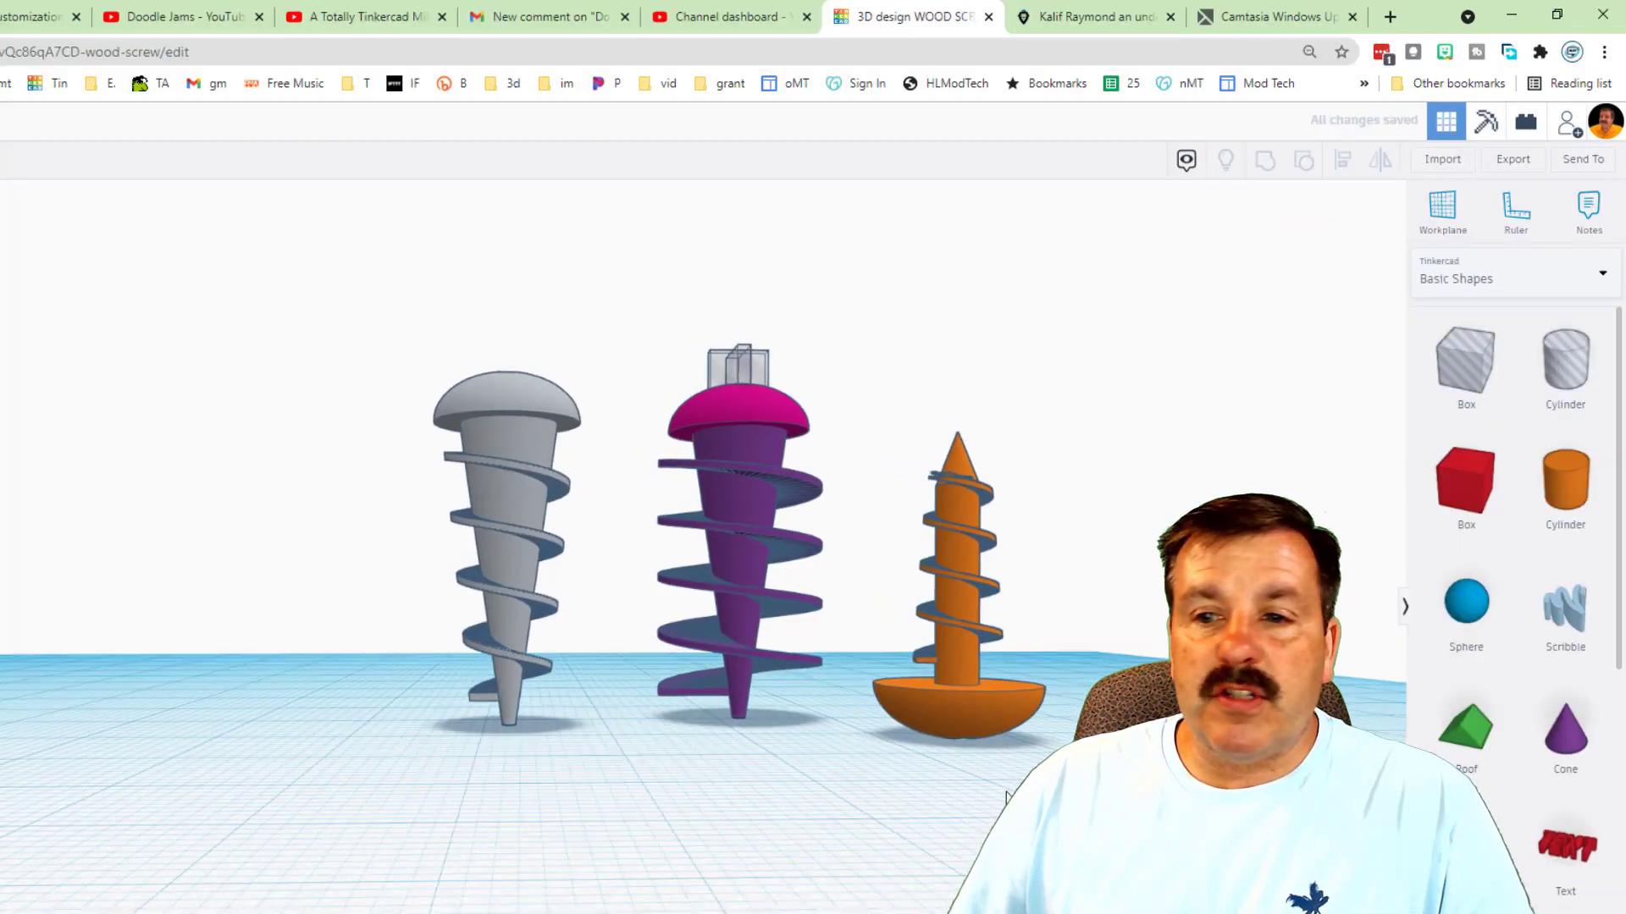
scroll(926, 796, up, 3)
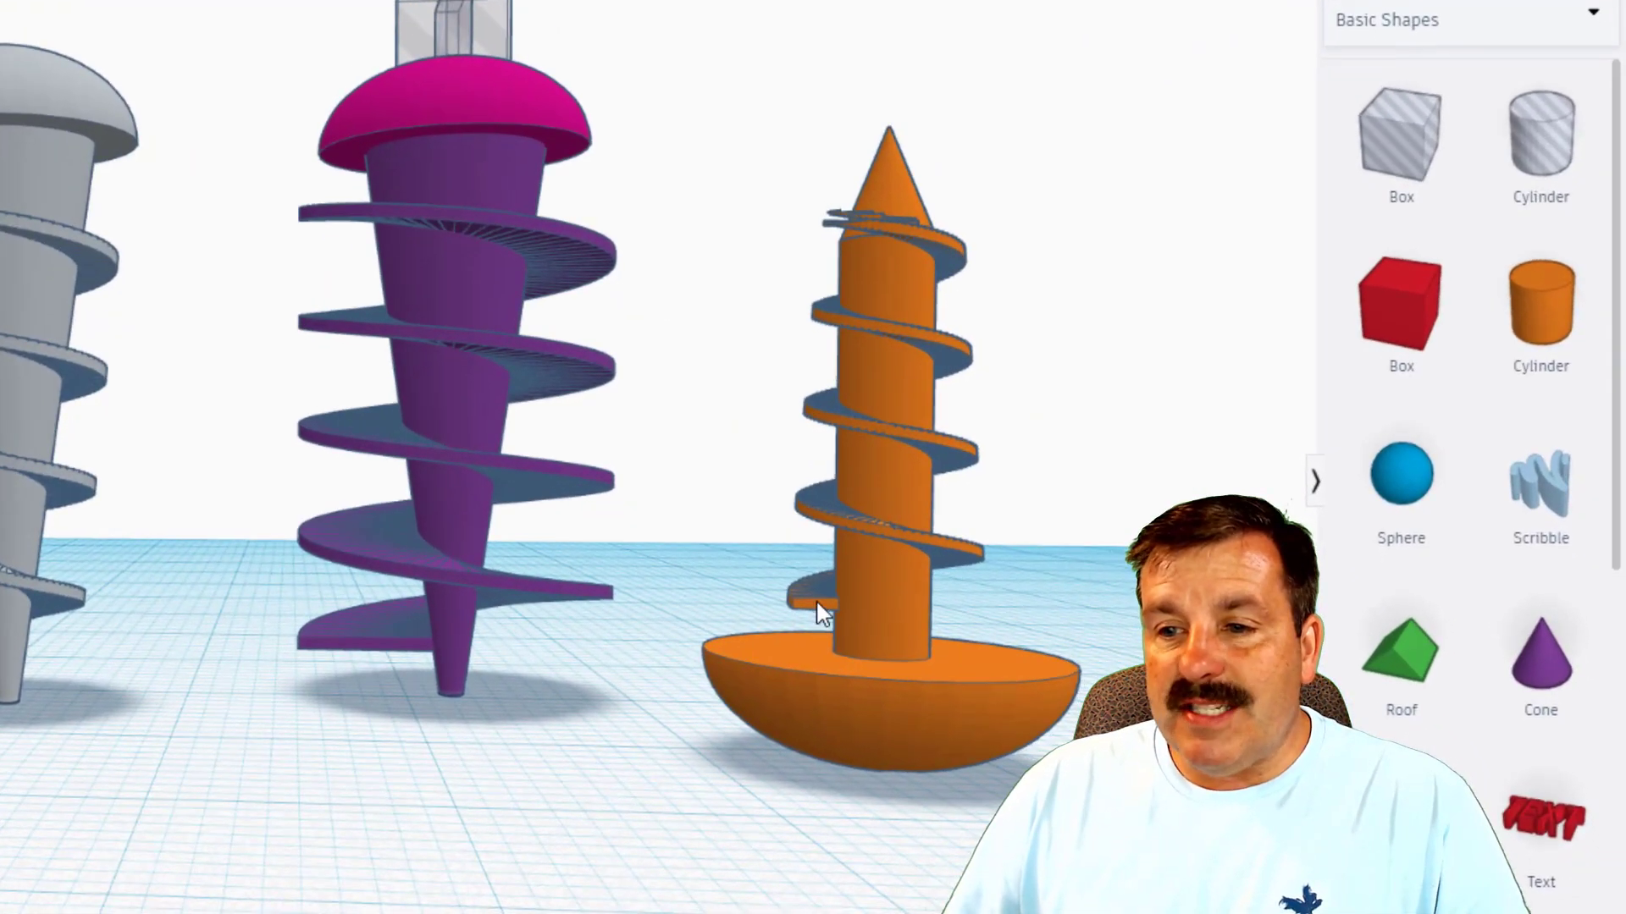
Ungroup the upside-down screw into its parts, and ungroup its trimmed threads from the hollow cone hole.
click(815, 601)
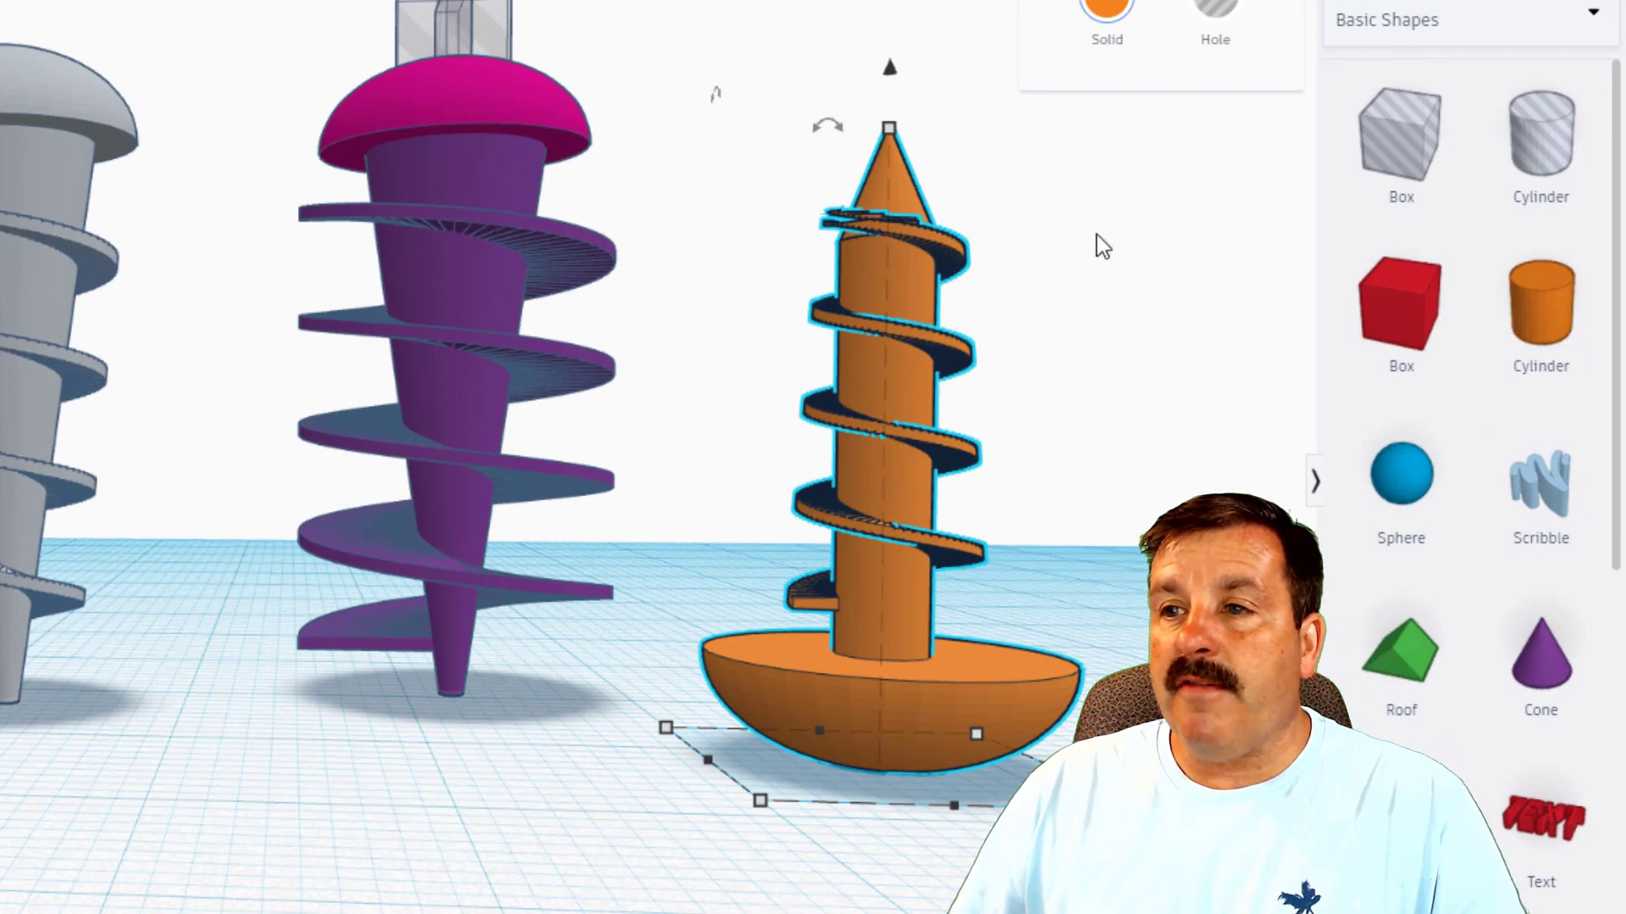
key(f)
click(926, 418)
click(736, 424)
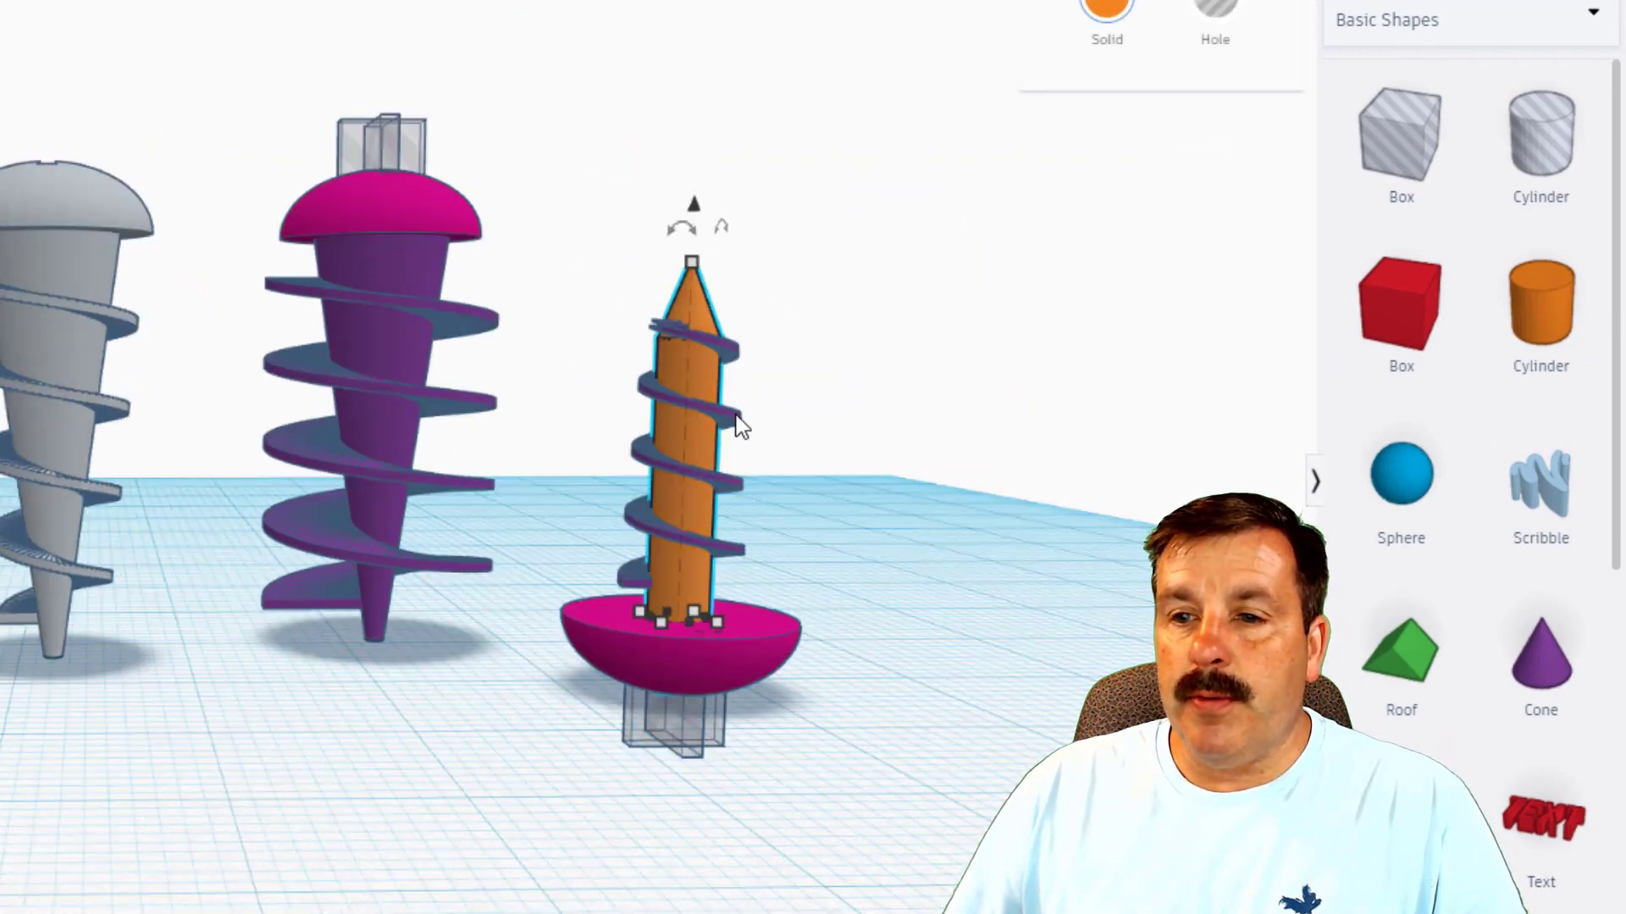
click(1242, 19)
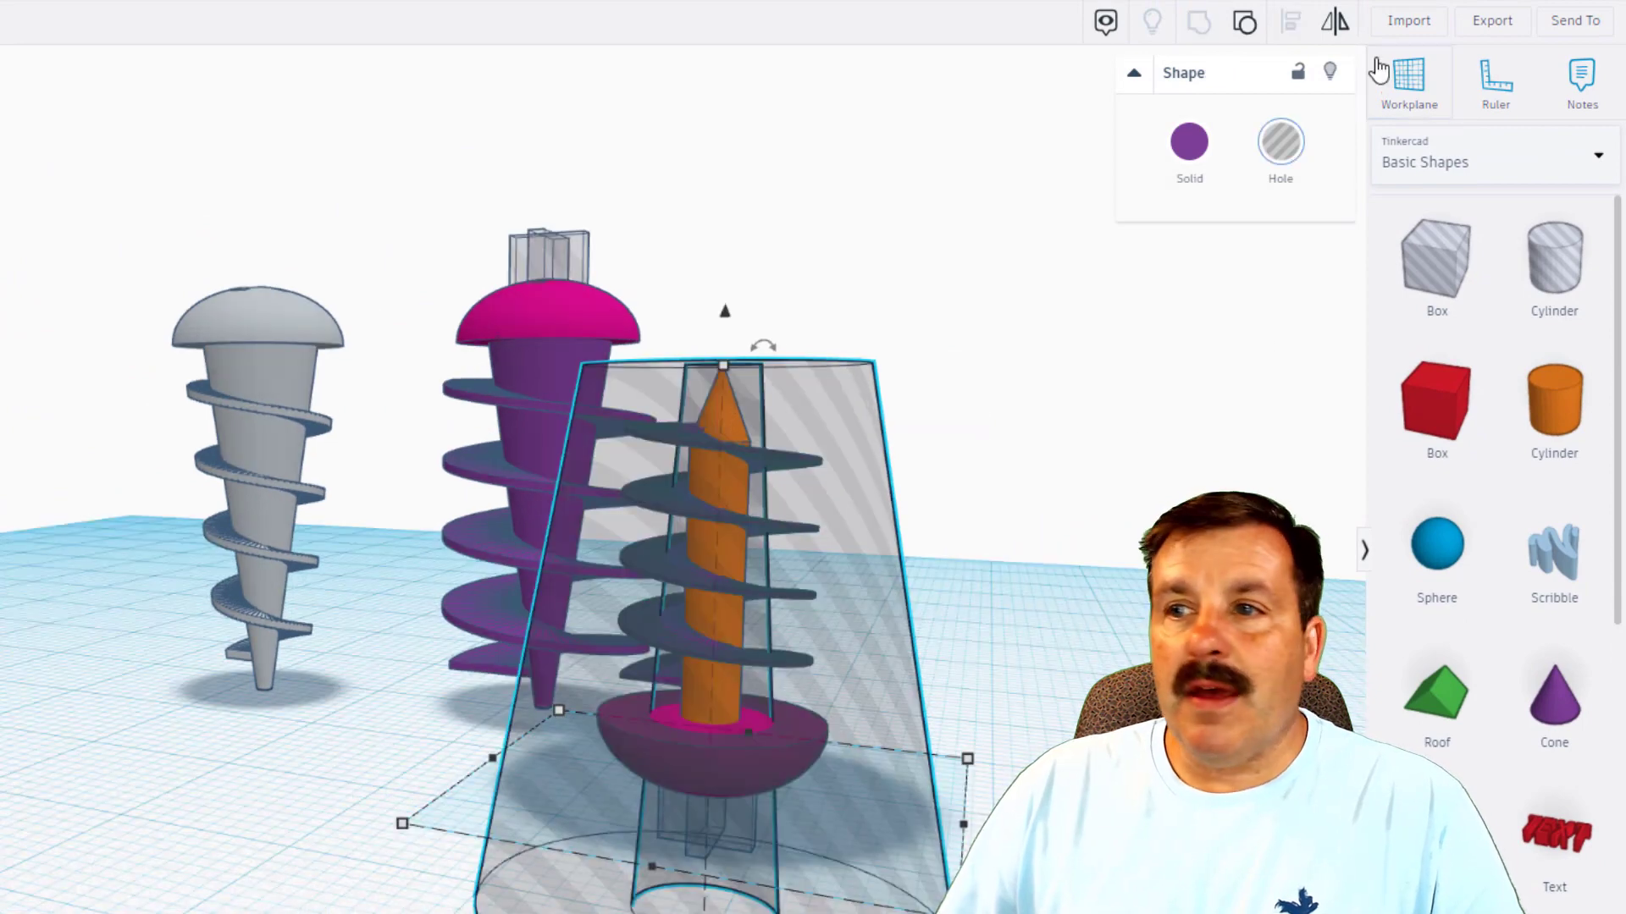
Hide the hollow cone hole and set the total height of the orange screw's threads to 16.
click(1330, 71)
click(788, 457)
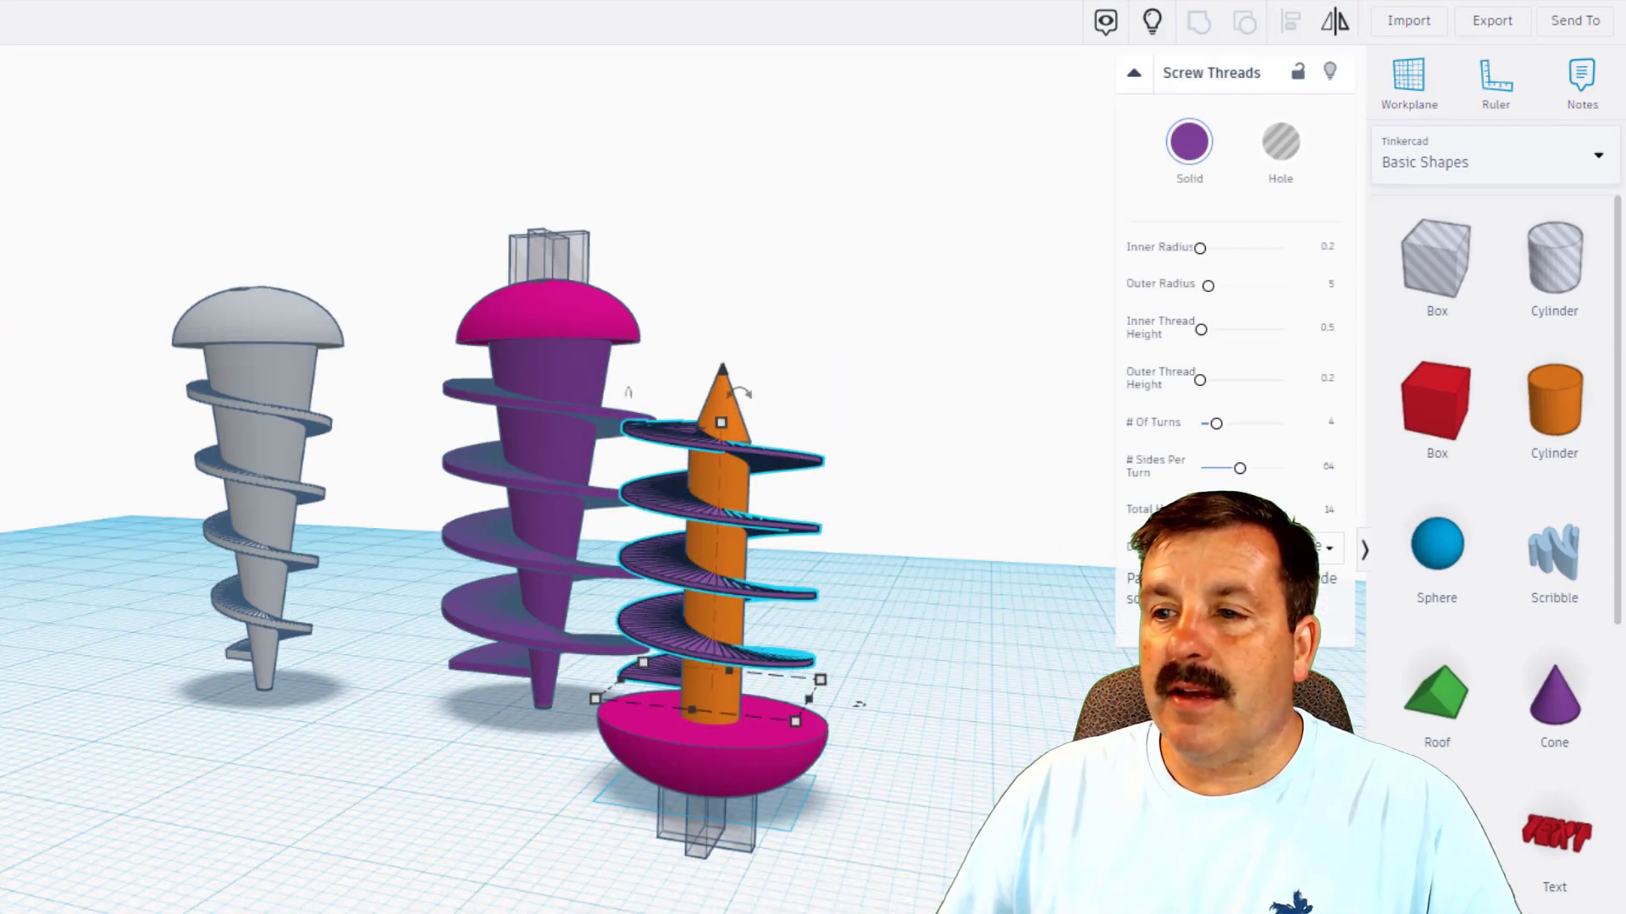
click(1333, 514)
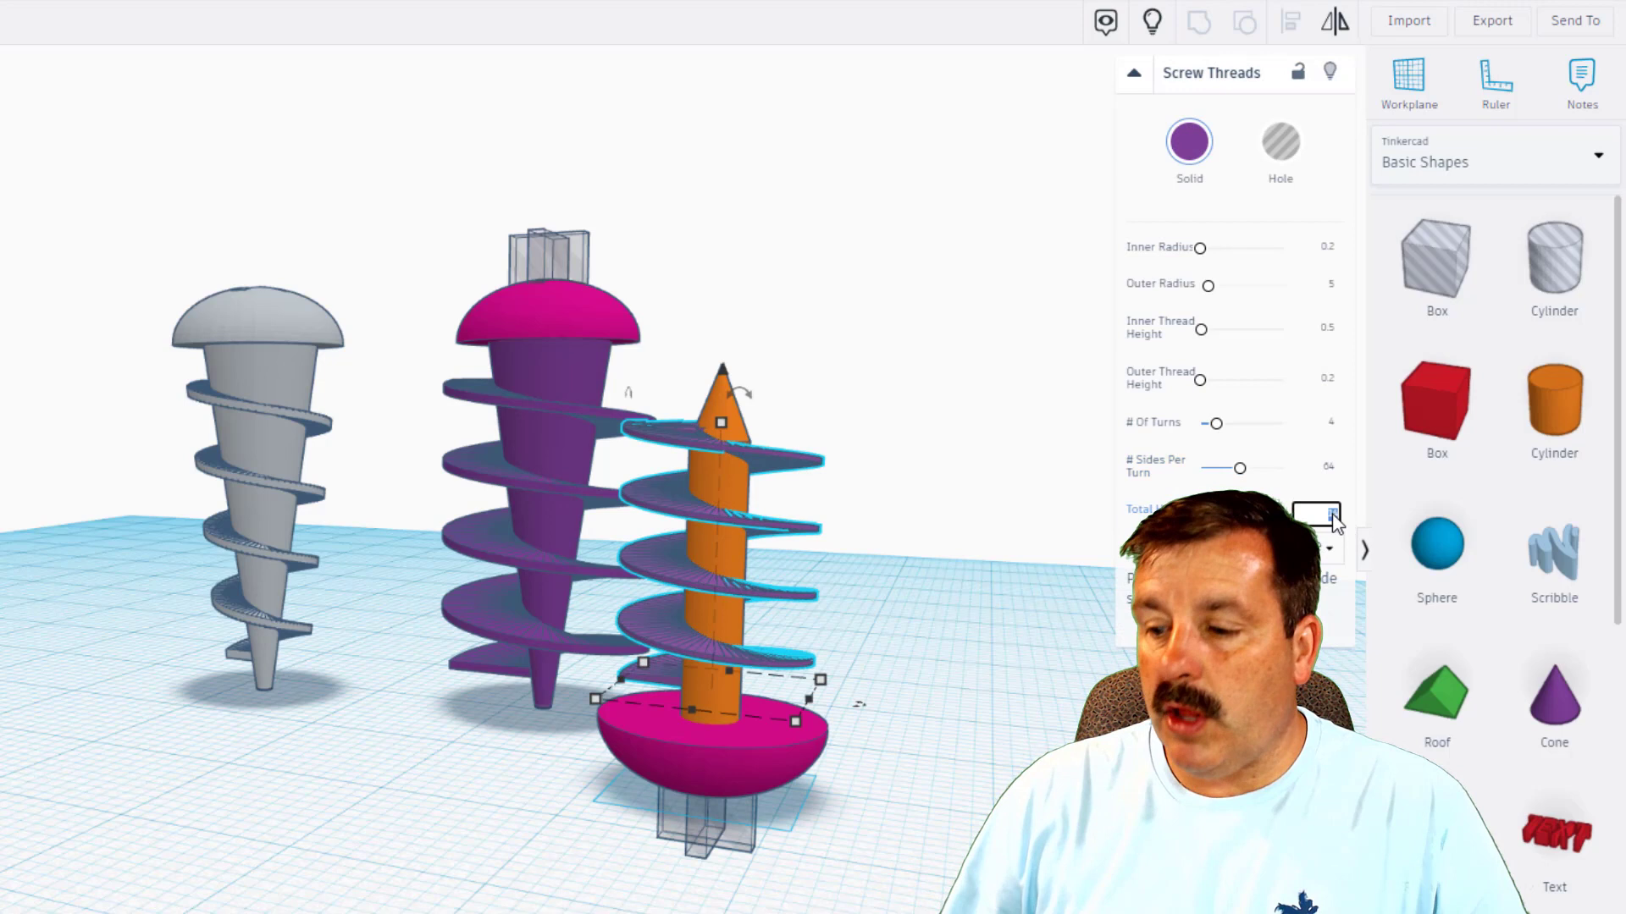
text(16)
key(Return)
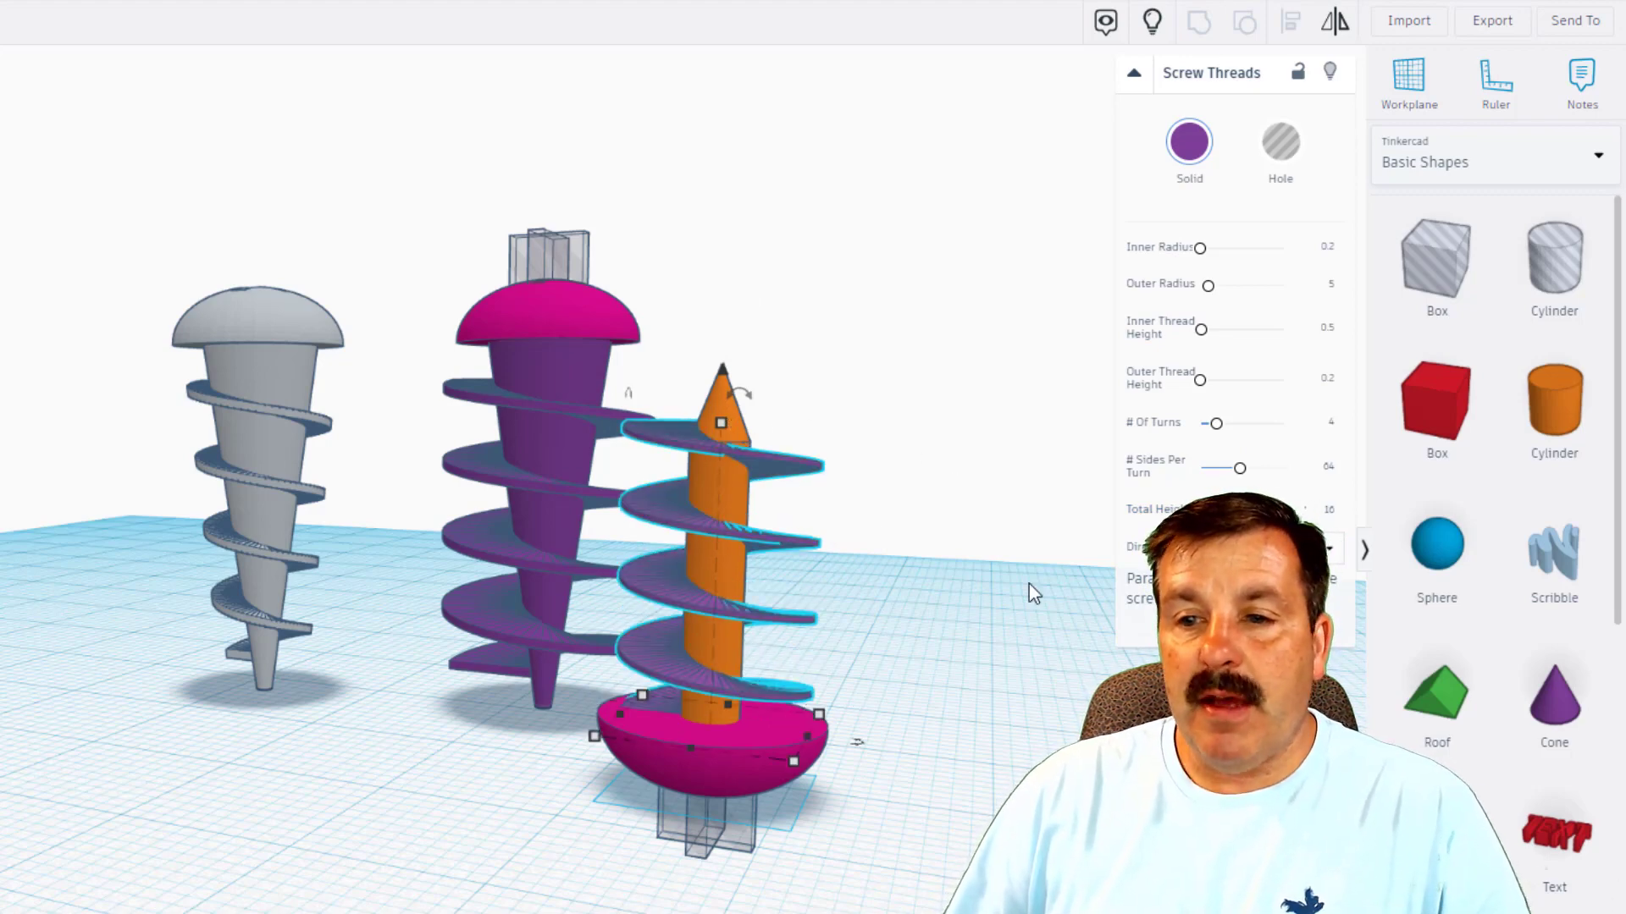
Show the hidden hollow cone hole again and group it with the taller threads to trim them around the orange cylinder.
right_drag(938, 569, 1001, 435)
click(1033, 470)
click(1151, 21)
drag(911, 485, 911, 484)
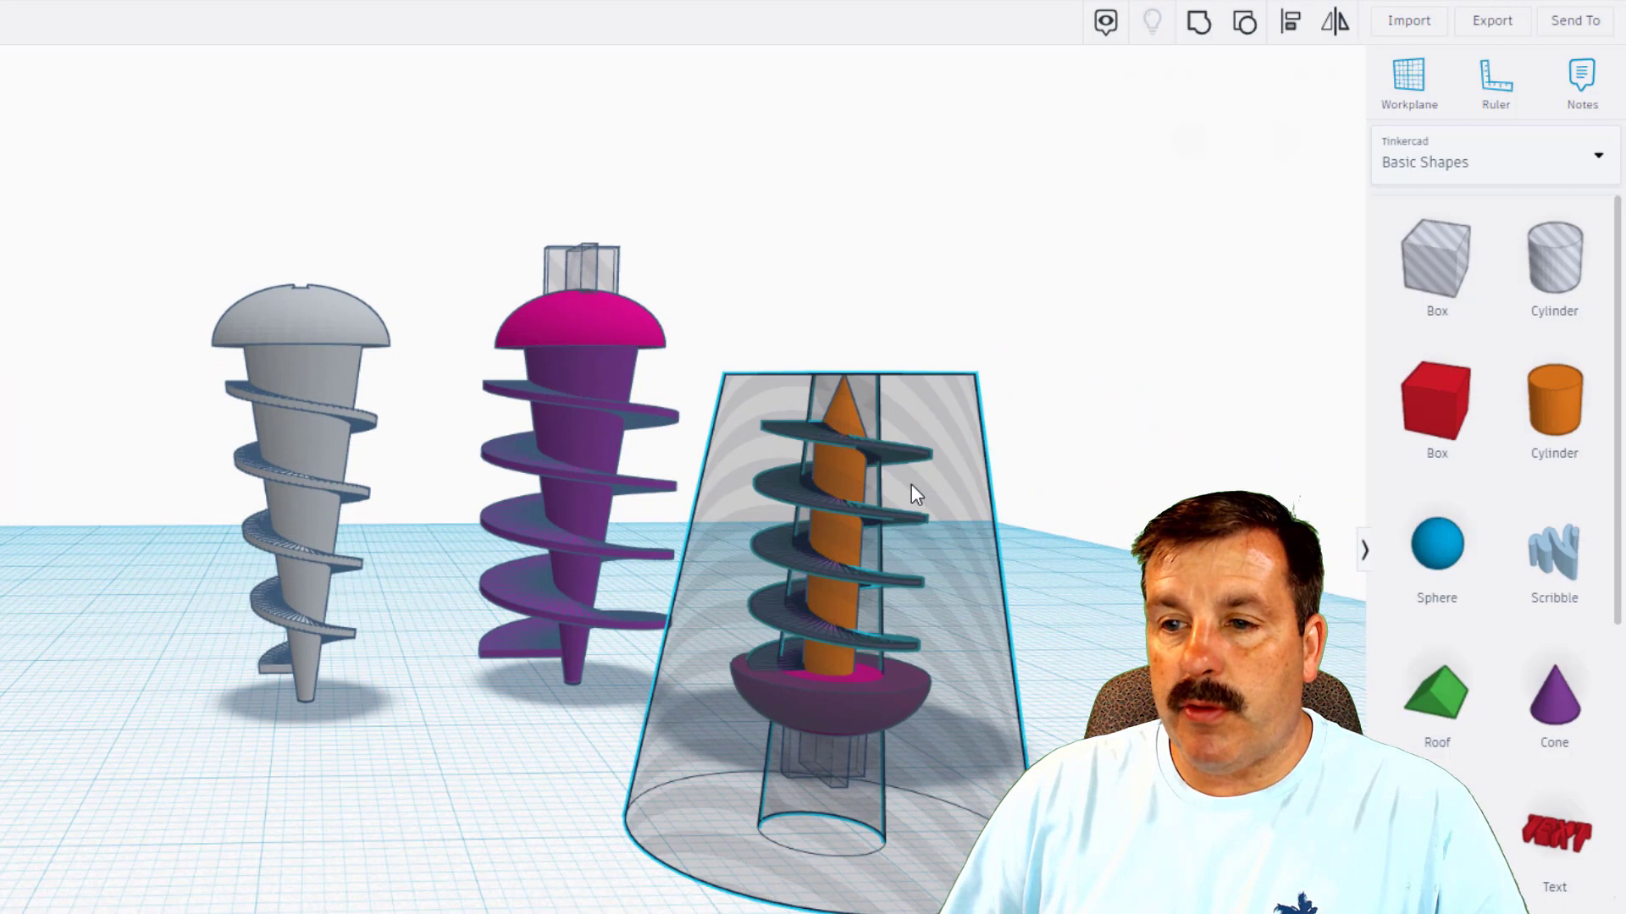
click(1199, 25)
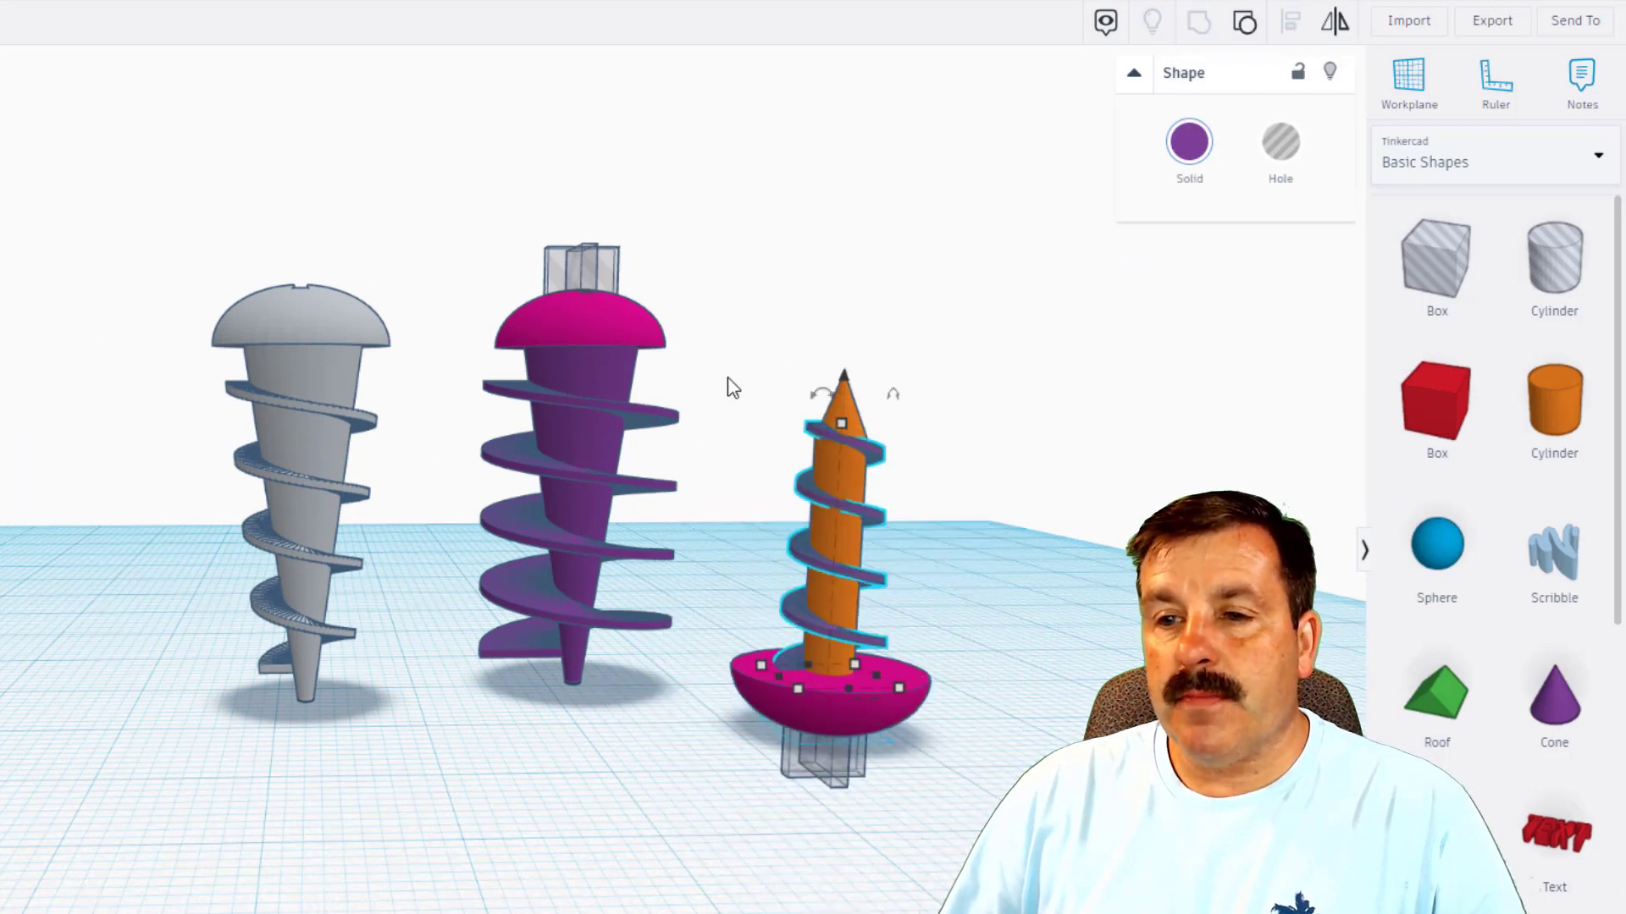
Group the orange cylinder, point, trimmed threads, head and cross-shaped hole into one screw.
drag(962, 838, 961, 837)
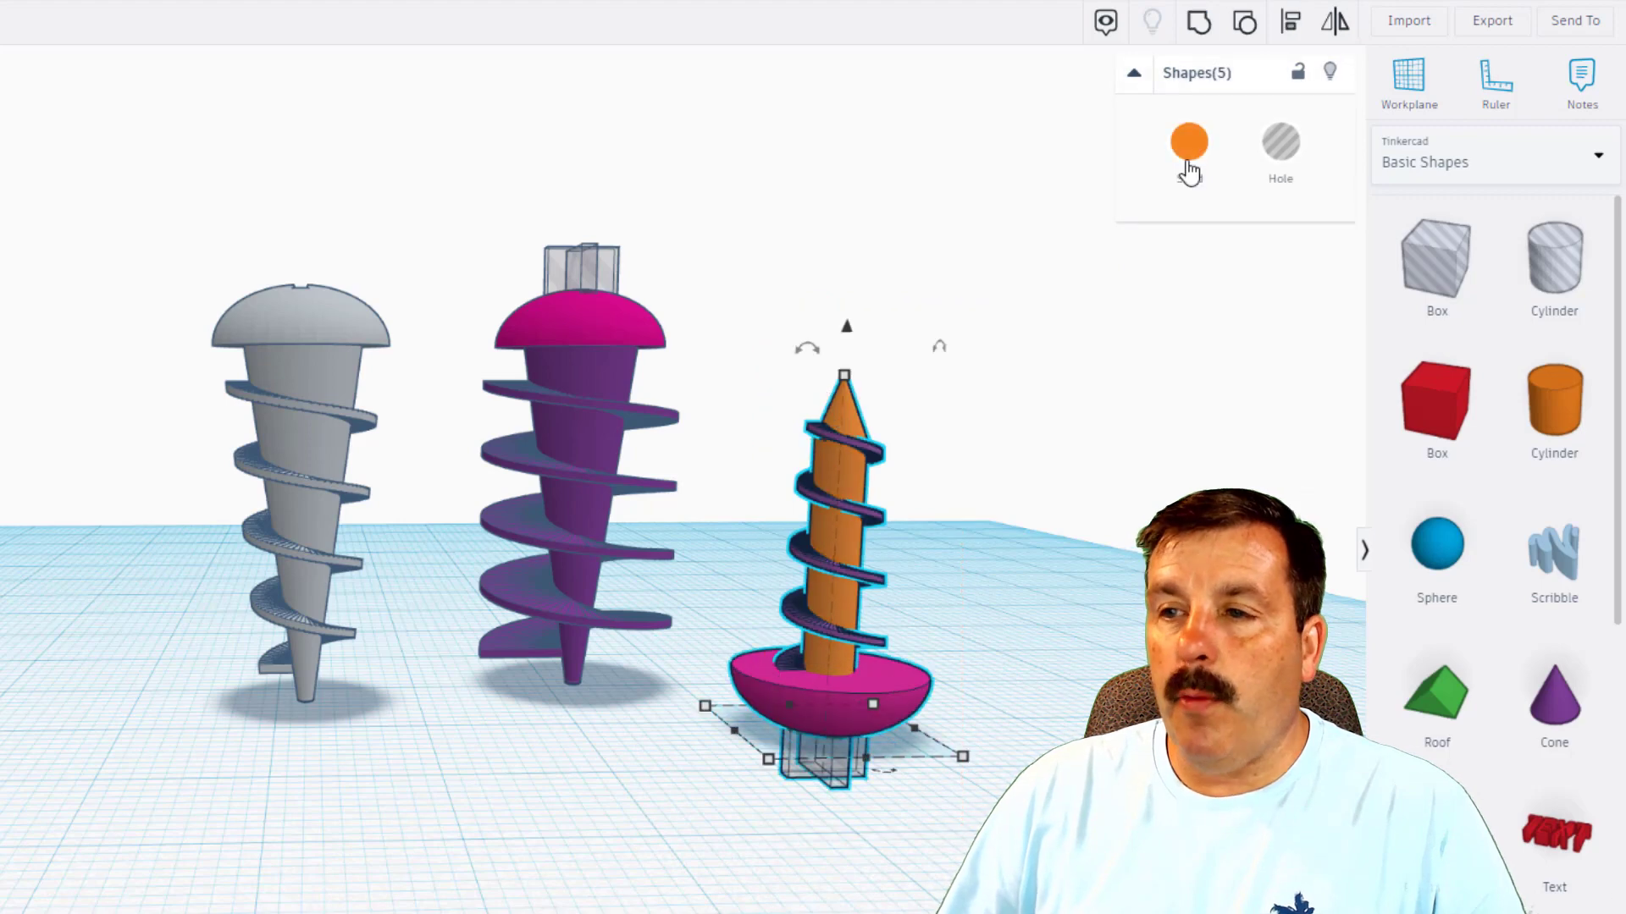
click(1196, 24)
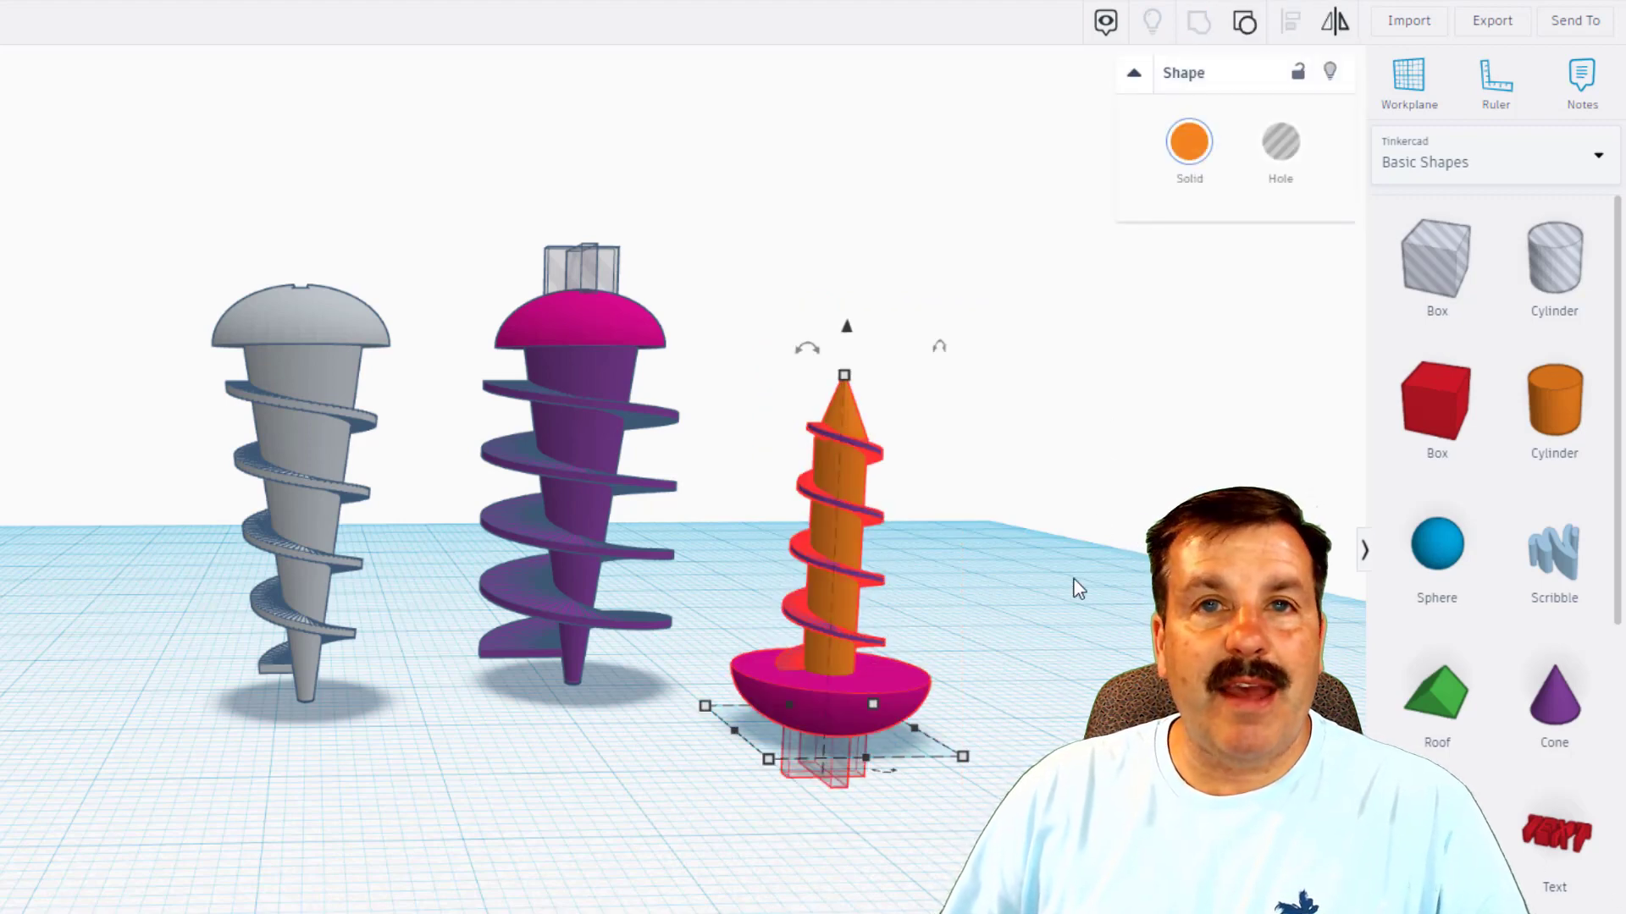
Switch to the HLModTech website and open its contact message form.
scroll(1075, 588, up, 3)
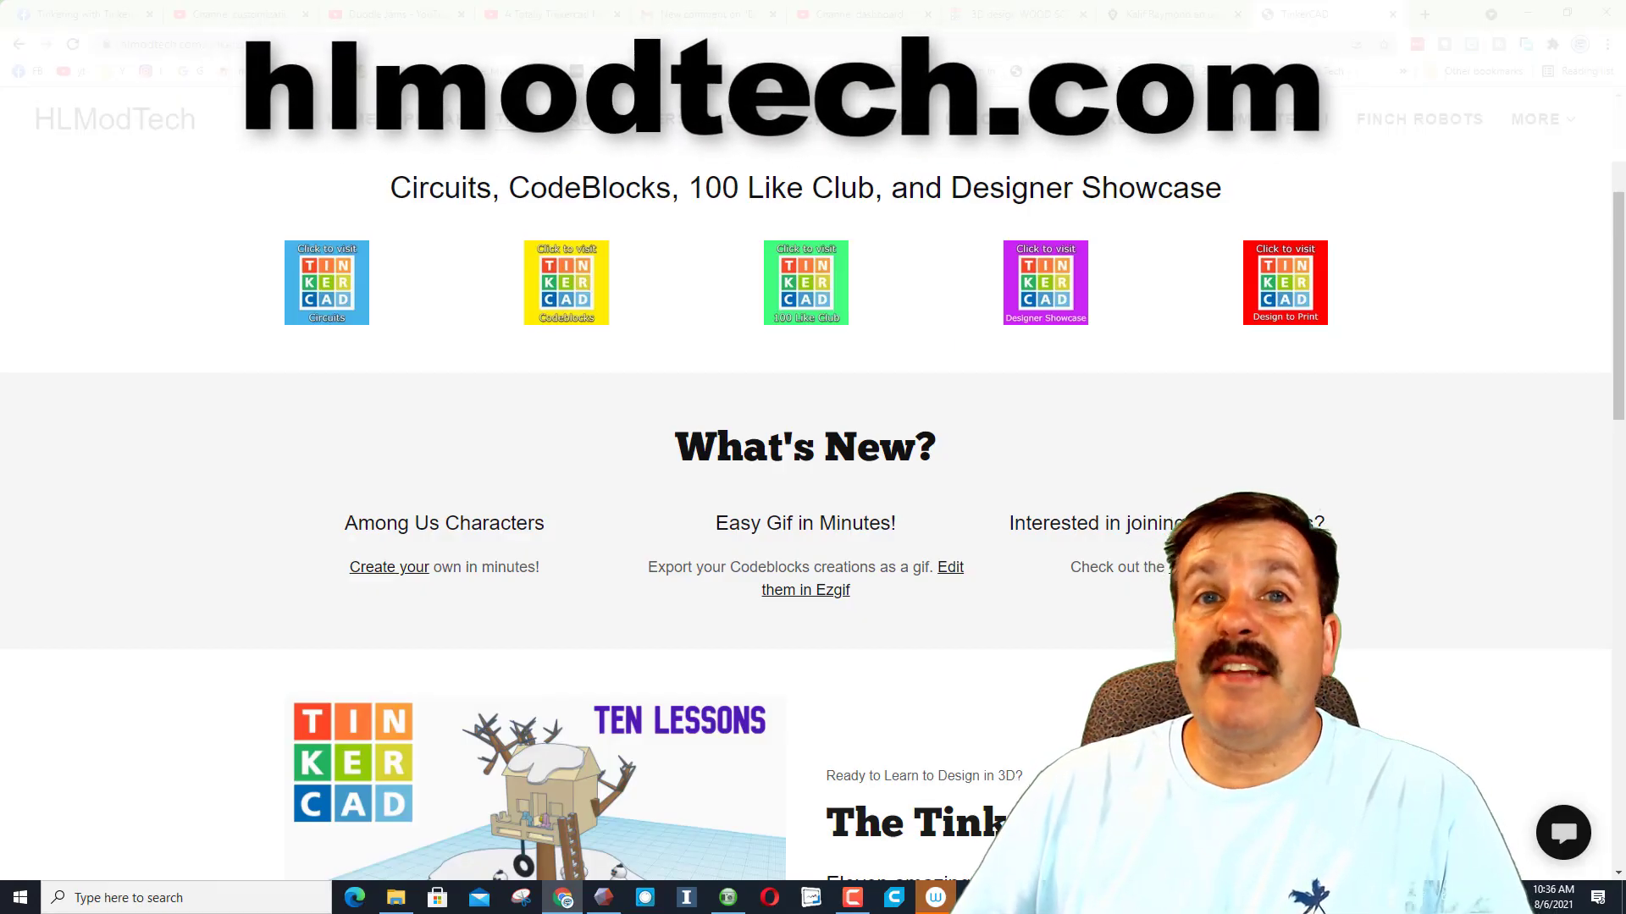
click(1569, 832)
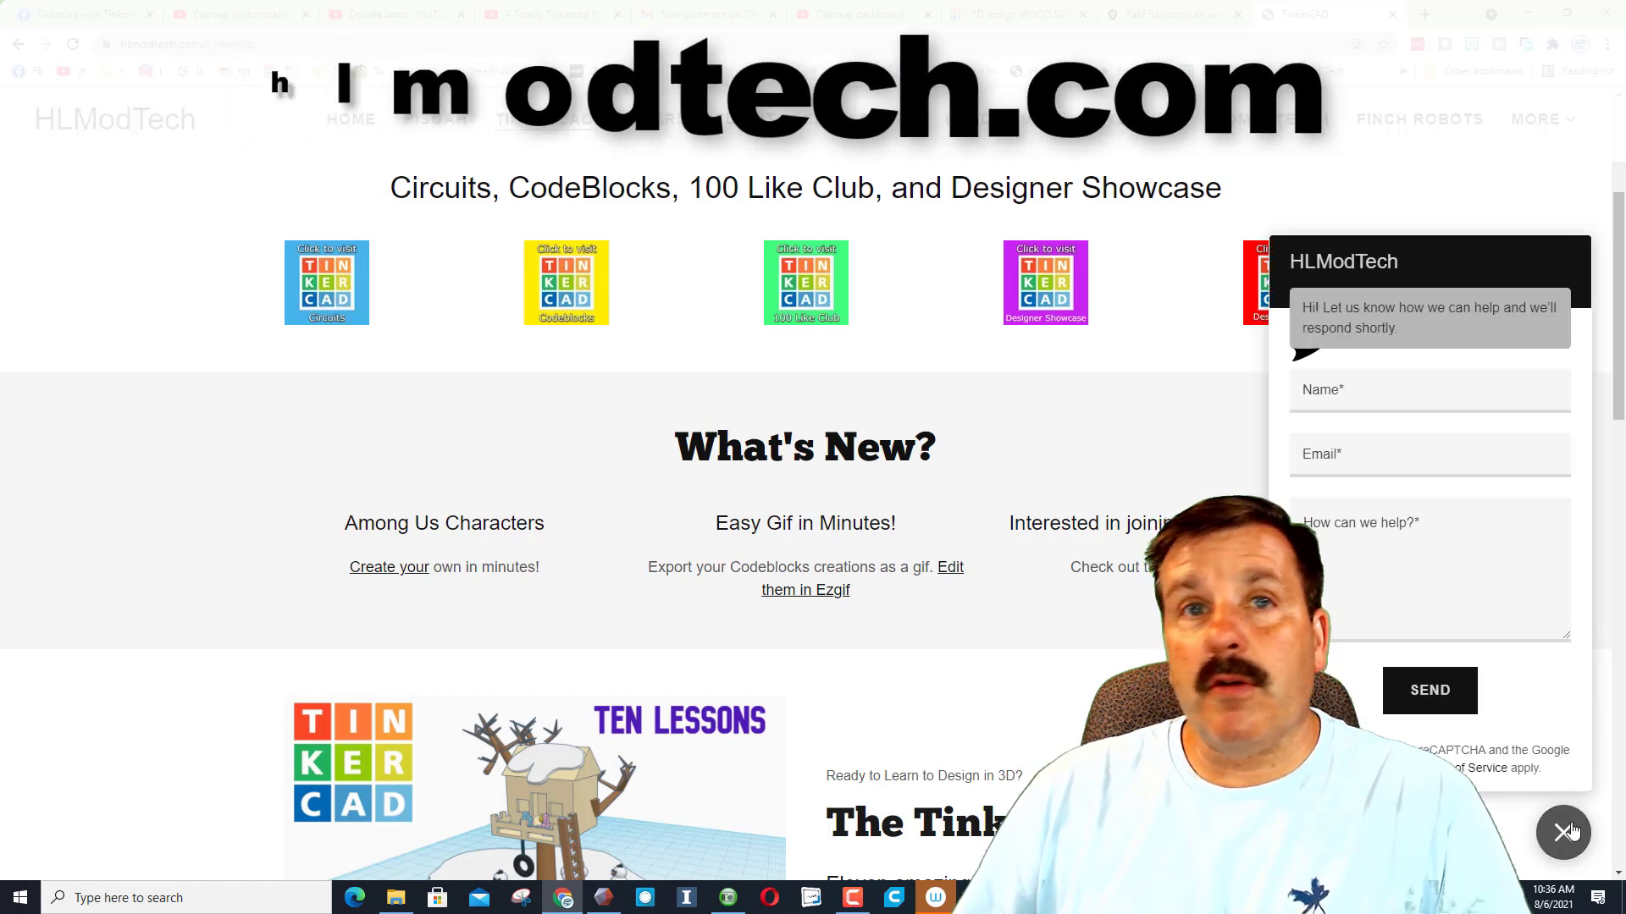